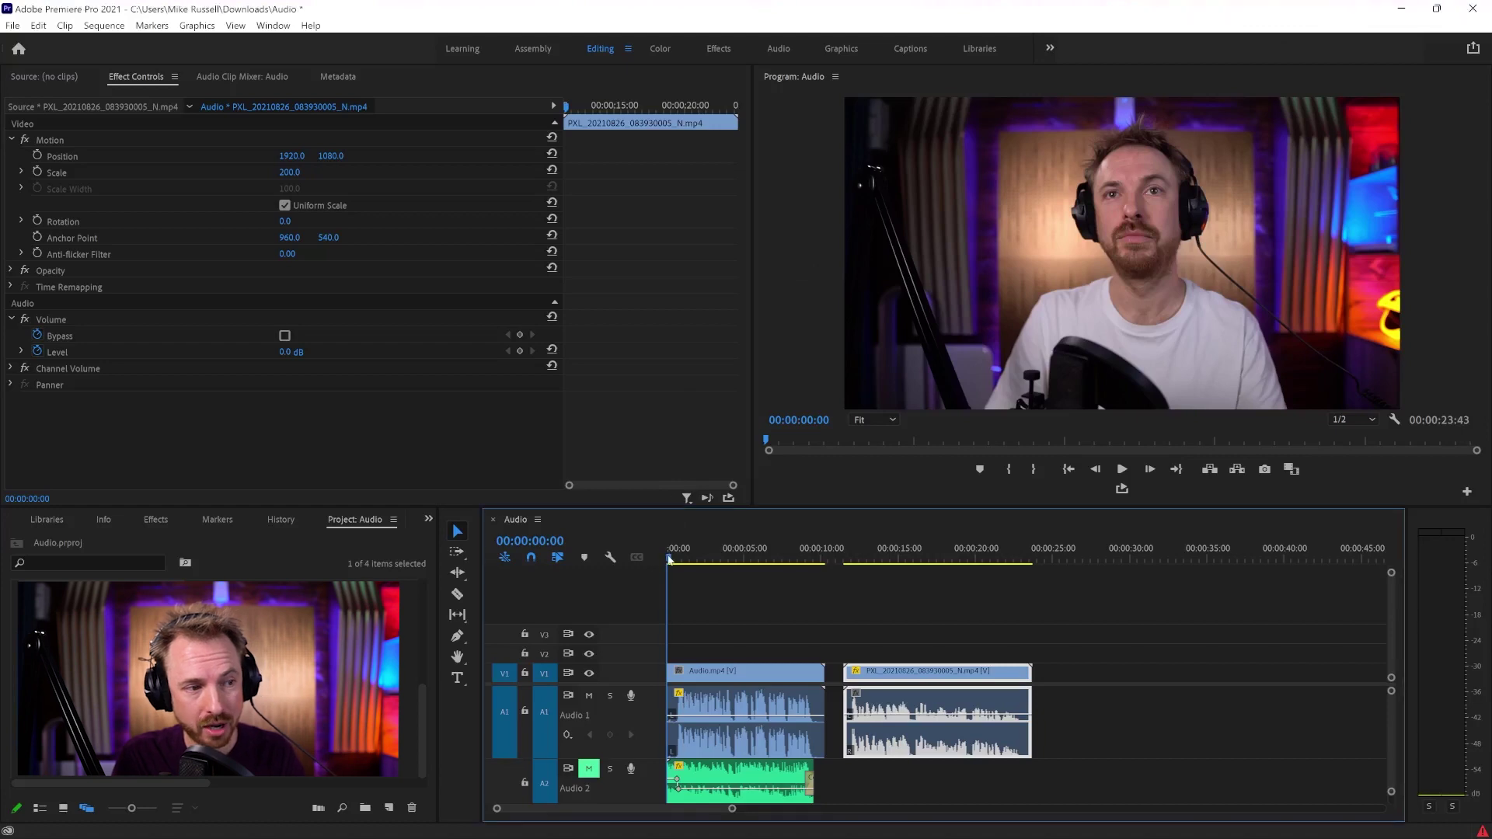
# - Zoom the timeline in until the Audio.mp4 voice clip fills its width
pyautogui.press('=')
pyautogui.press('=')
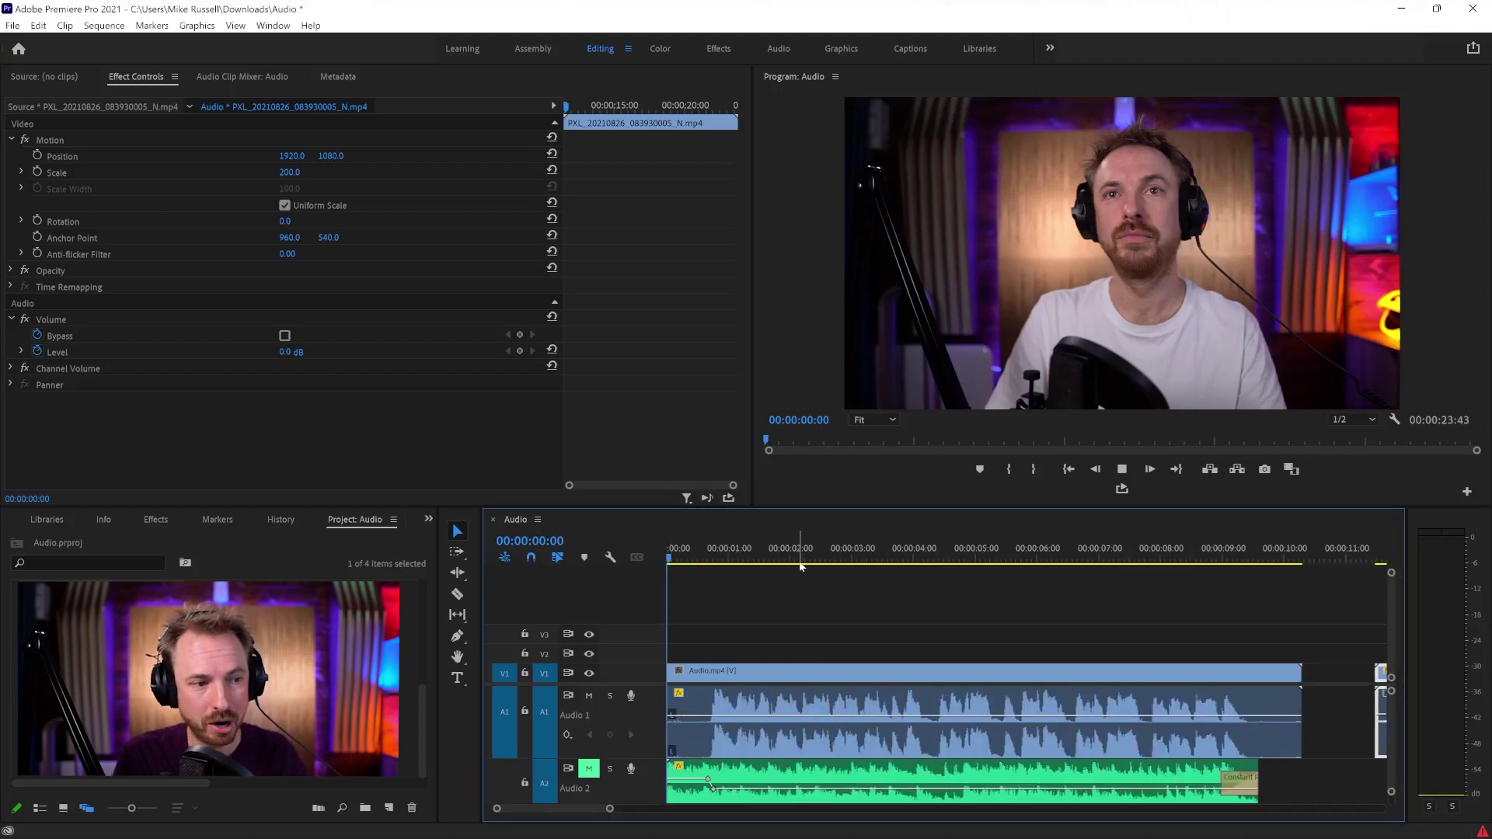
pyautogui.press('space')
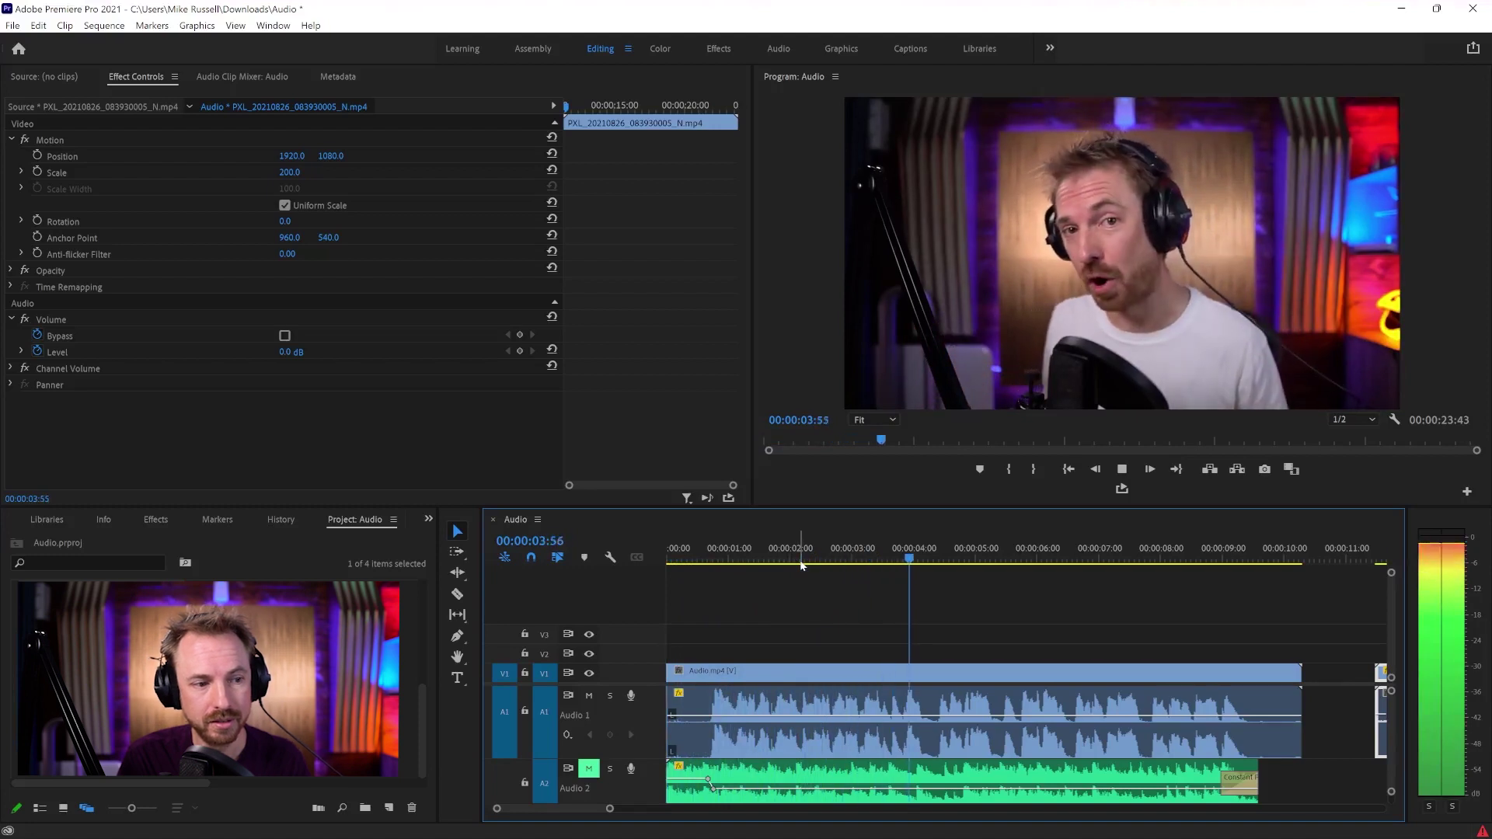
pyautogui.press('space')
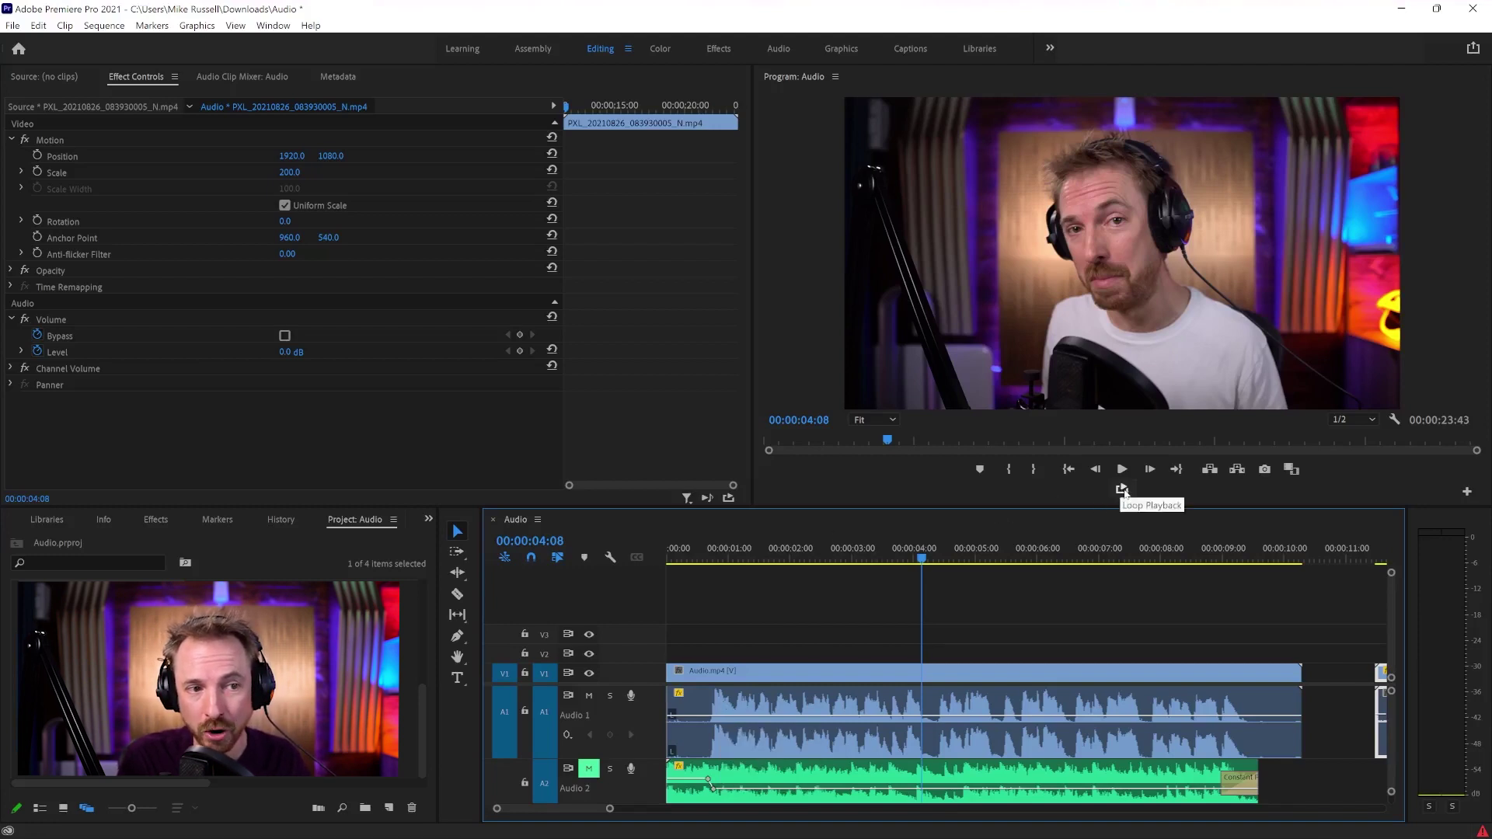
pyautogui.click(1468, 493)
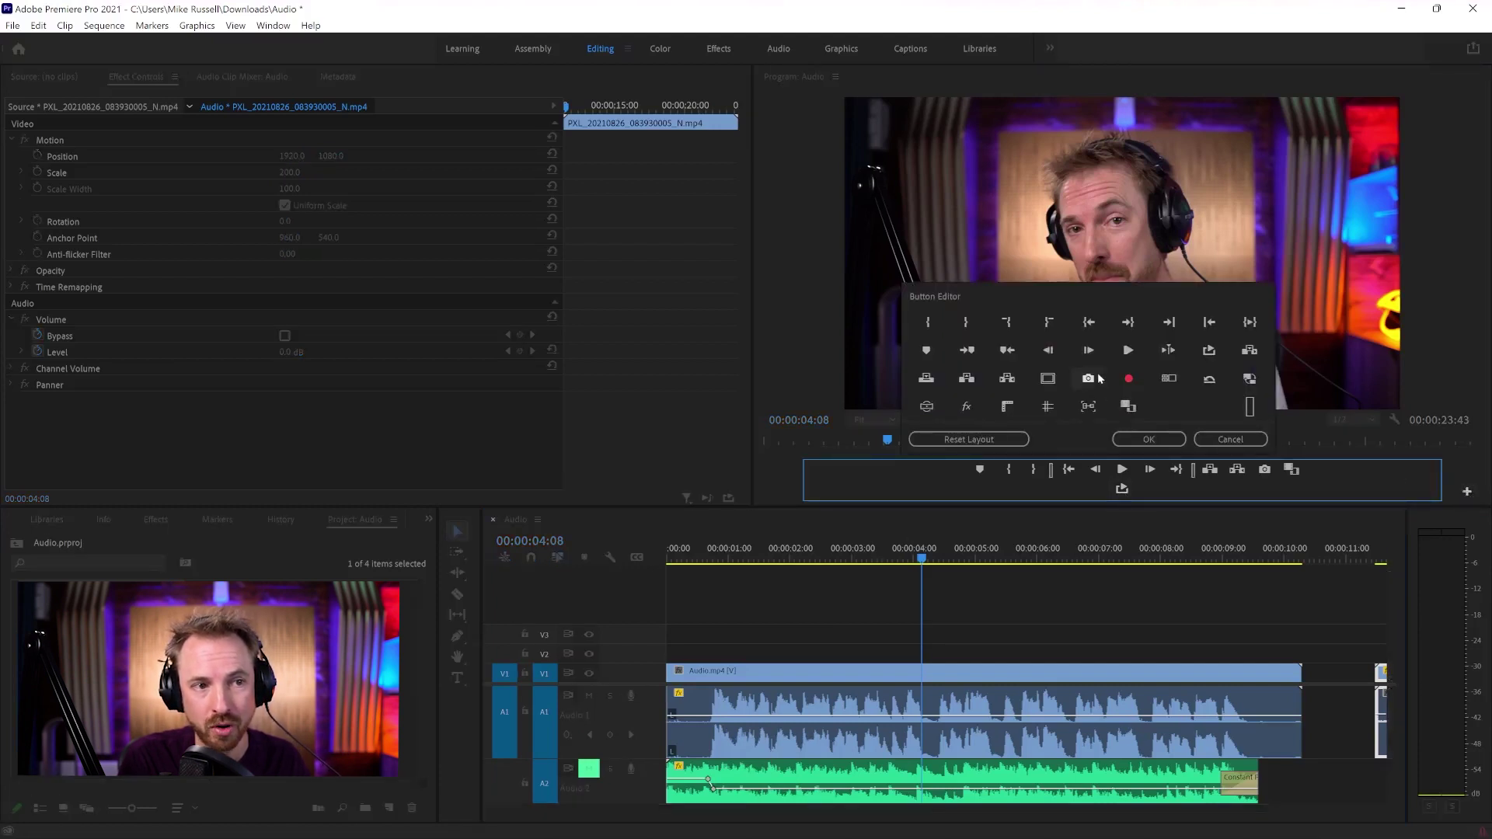
# - Mark an In point at 00:00:00:41 and an Out point near 00:00:04:14
pyautogui.click(1230, 439)
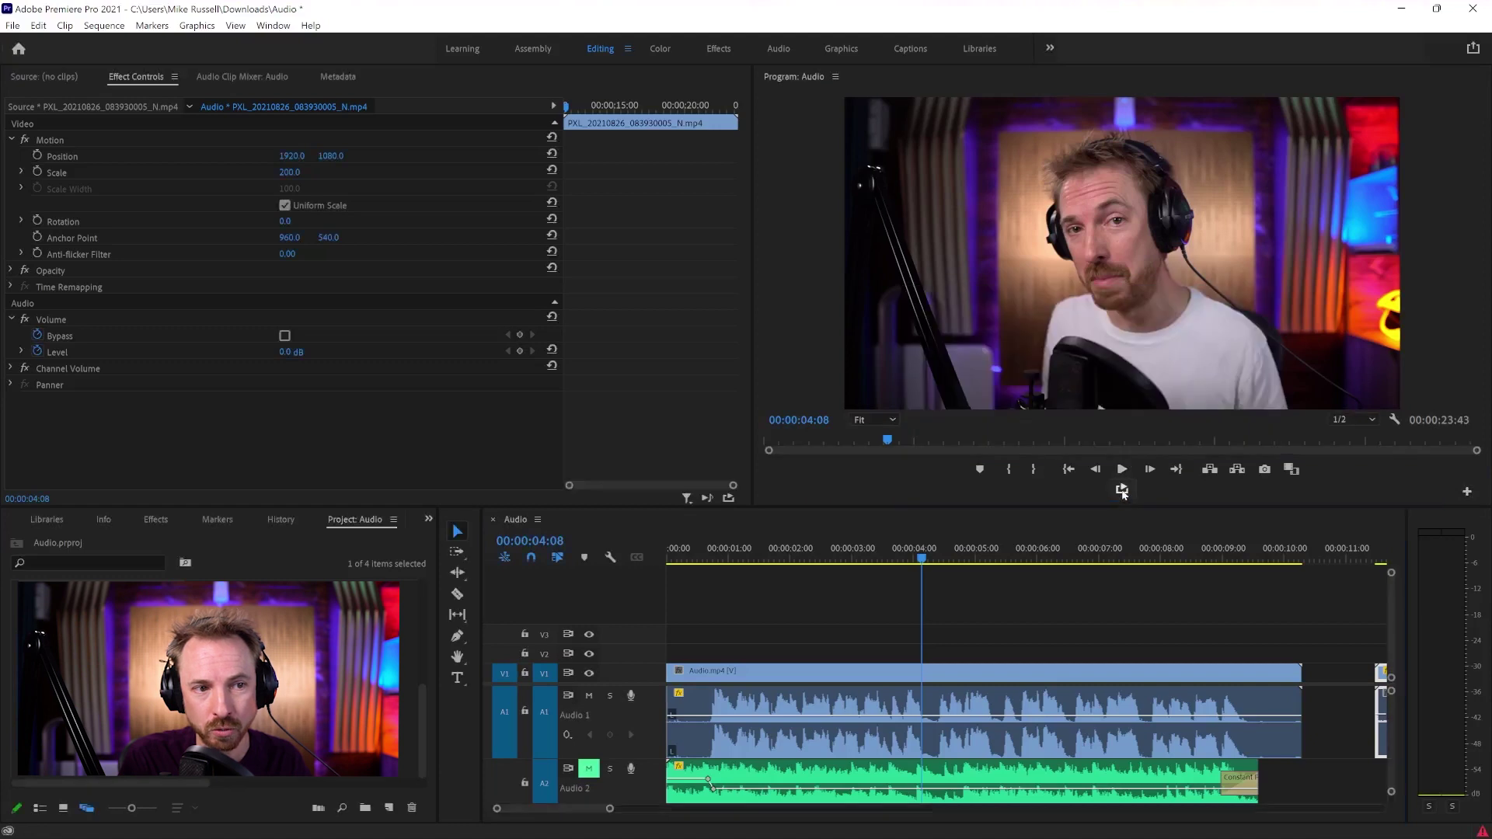
pyautogui.click(709, 558)
pyautogui.press('i')
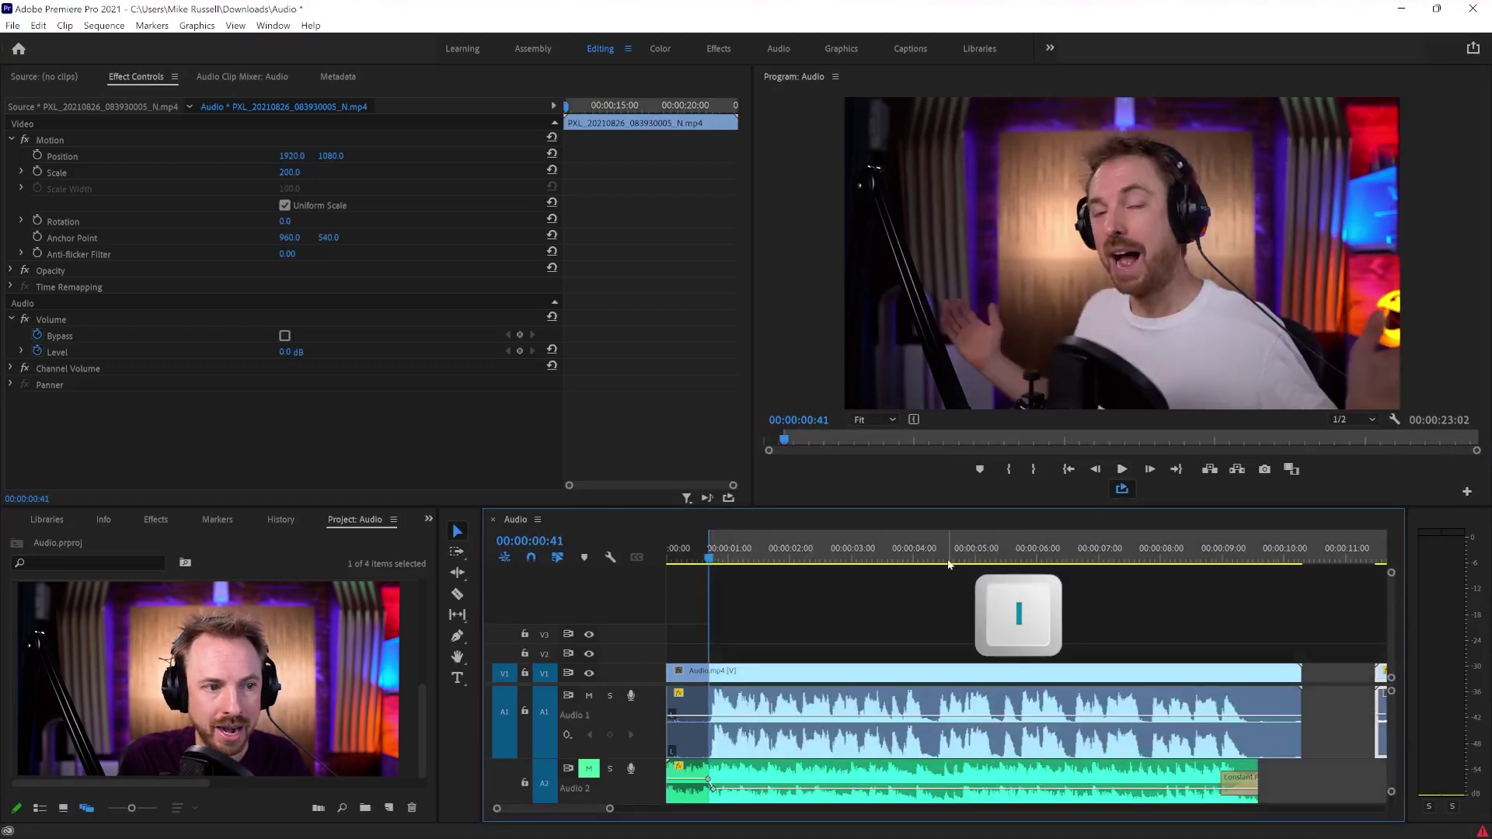
pyautogui.press('o')
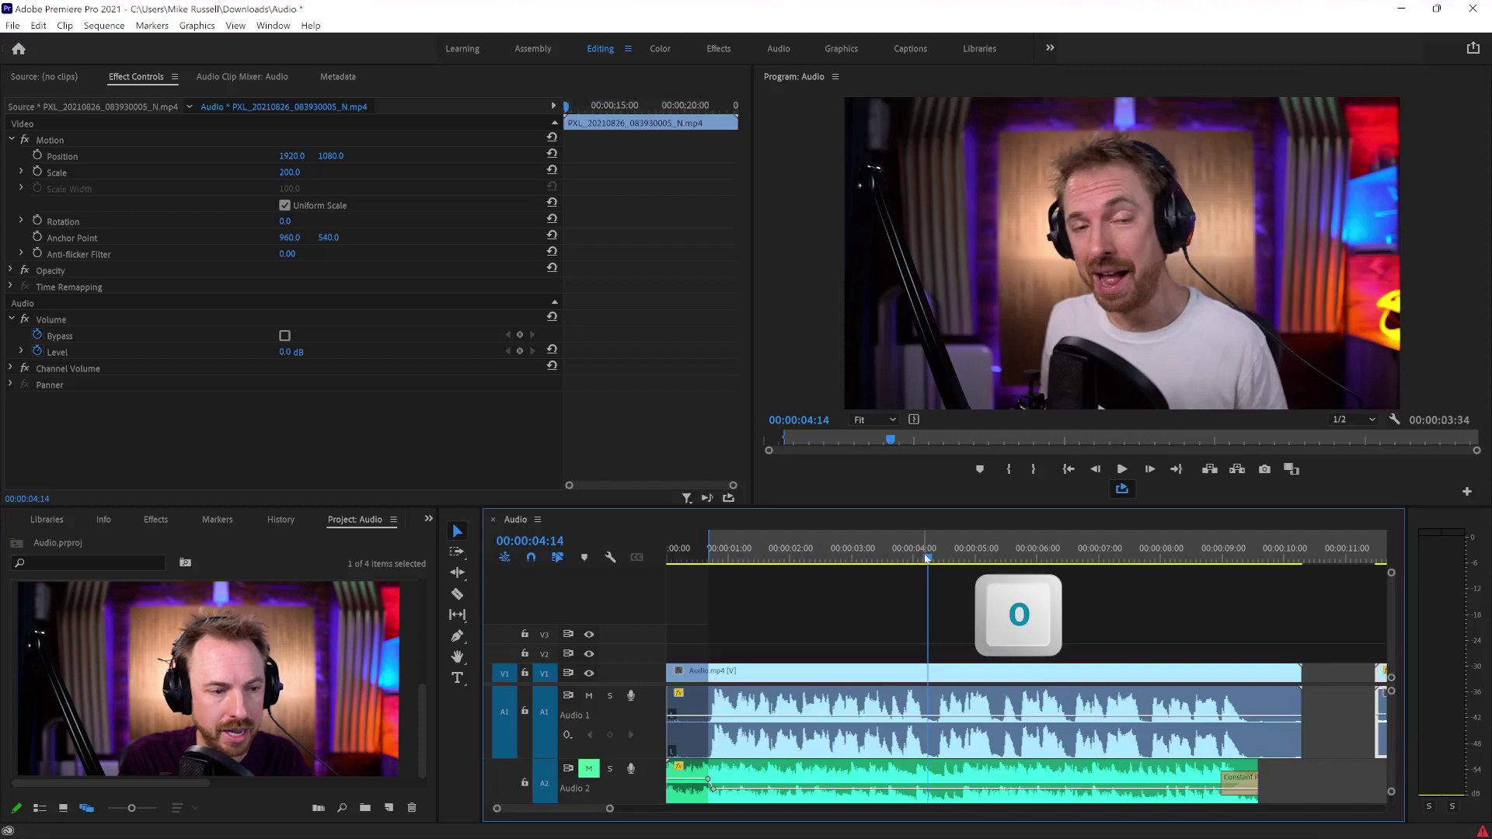
# - Preview the marked range, then switch to the Effects workspace
pyautogui.press('space')
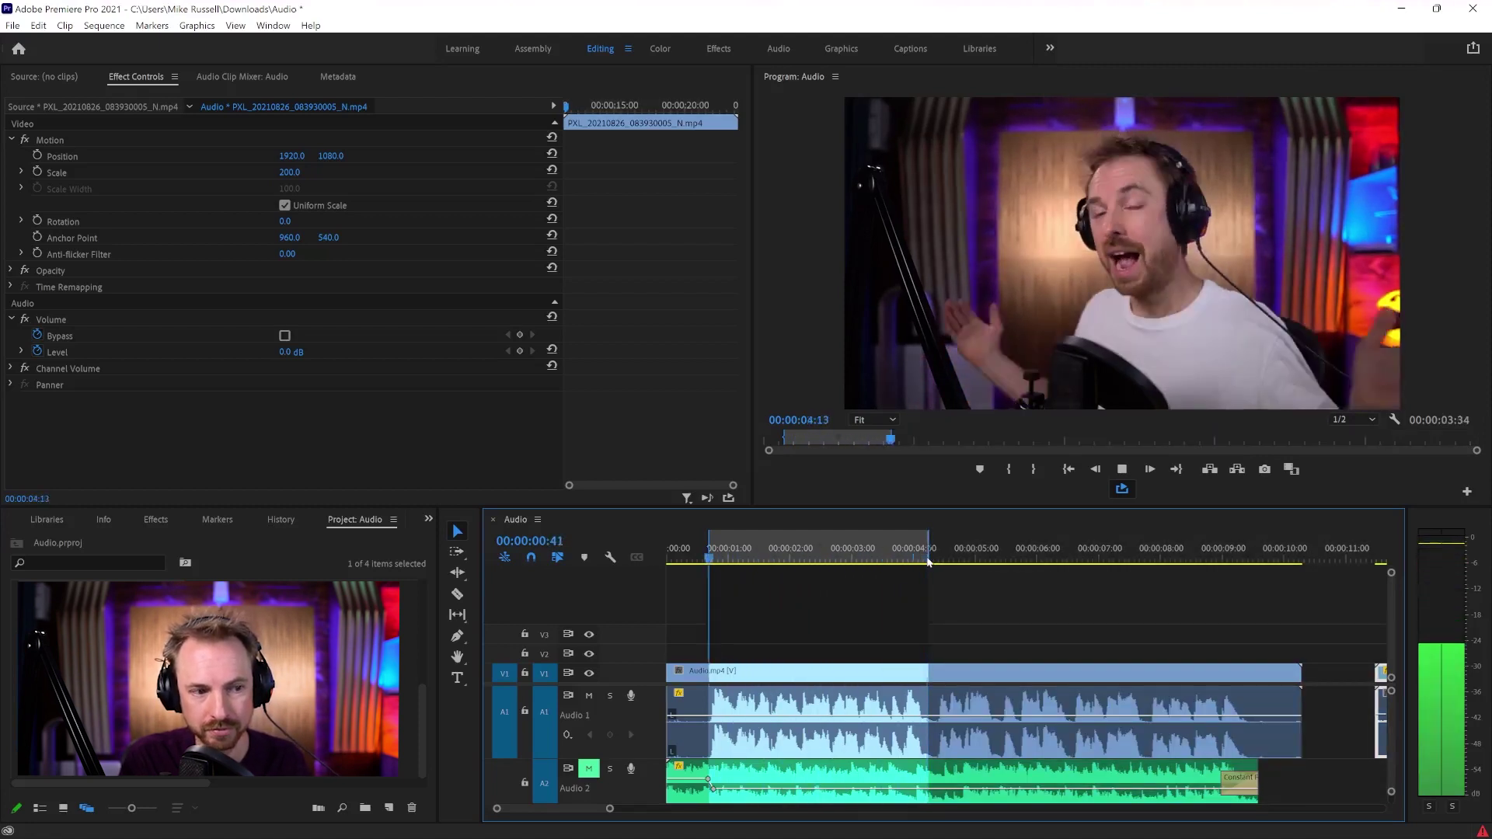
pyautogui.press('space')
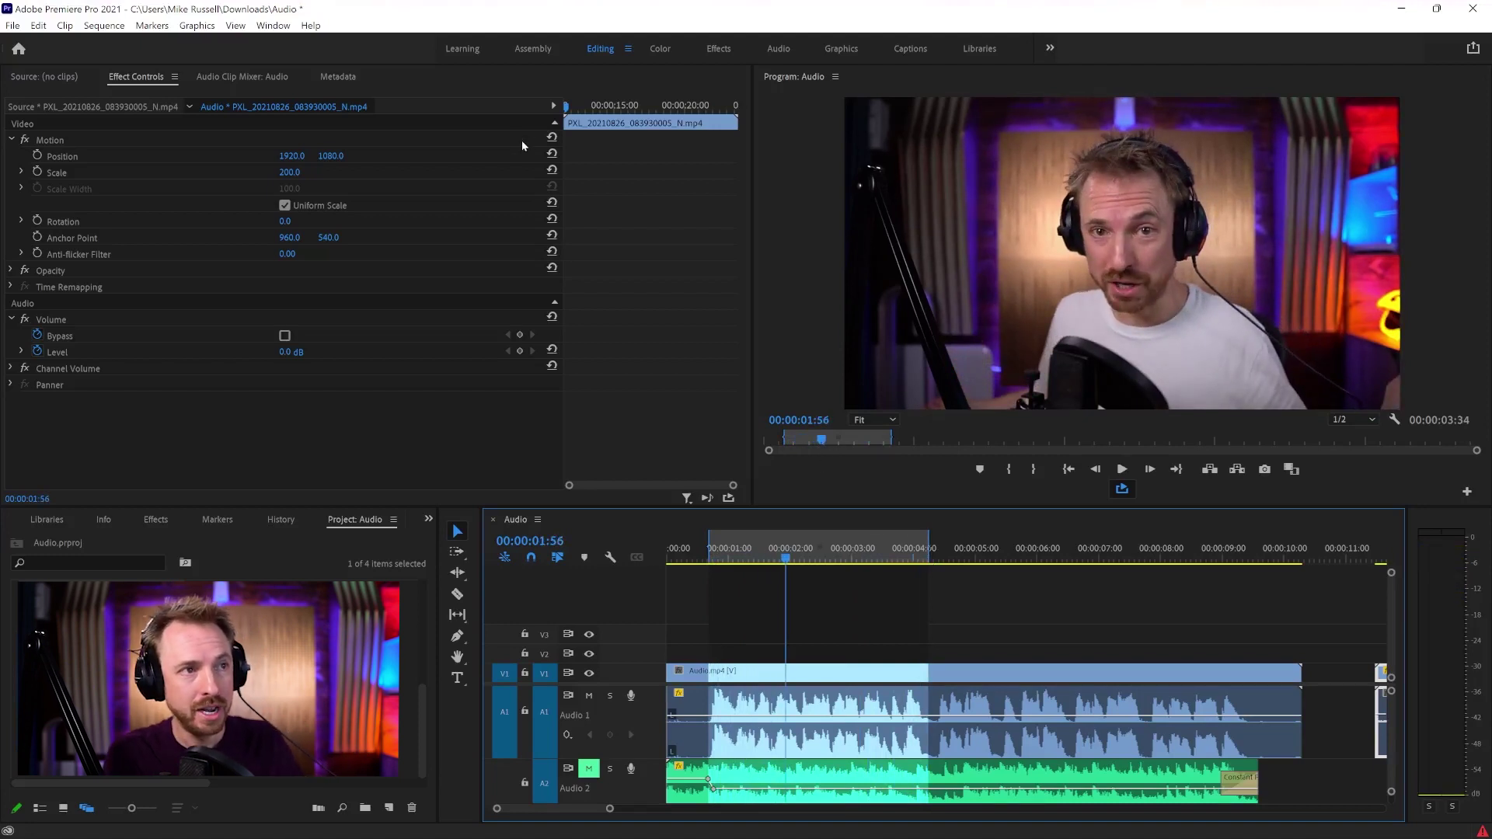
pyautogui.click(710, 51)
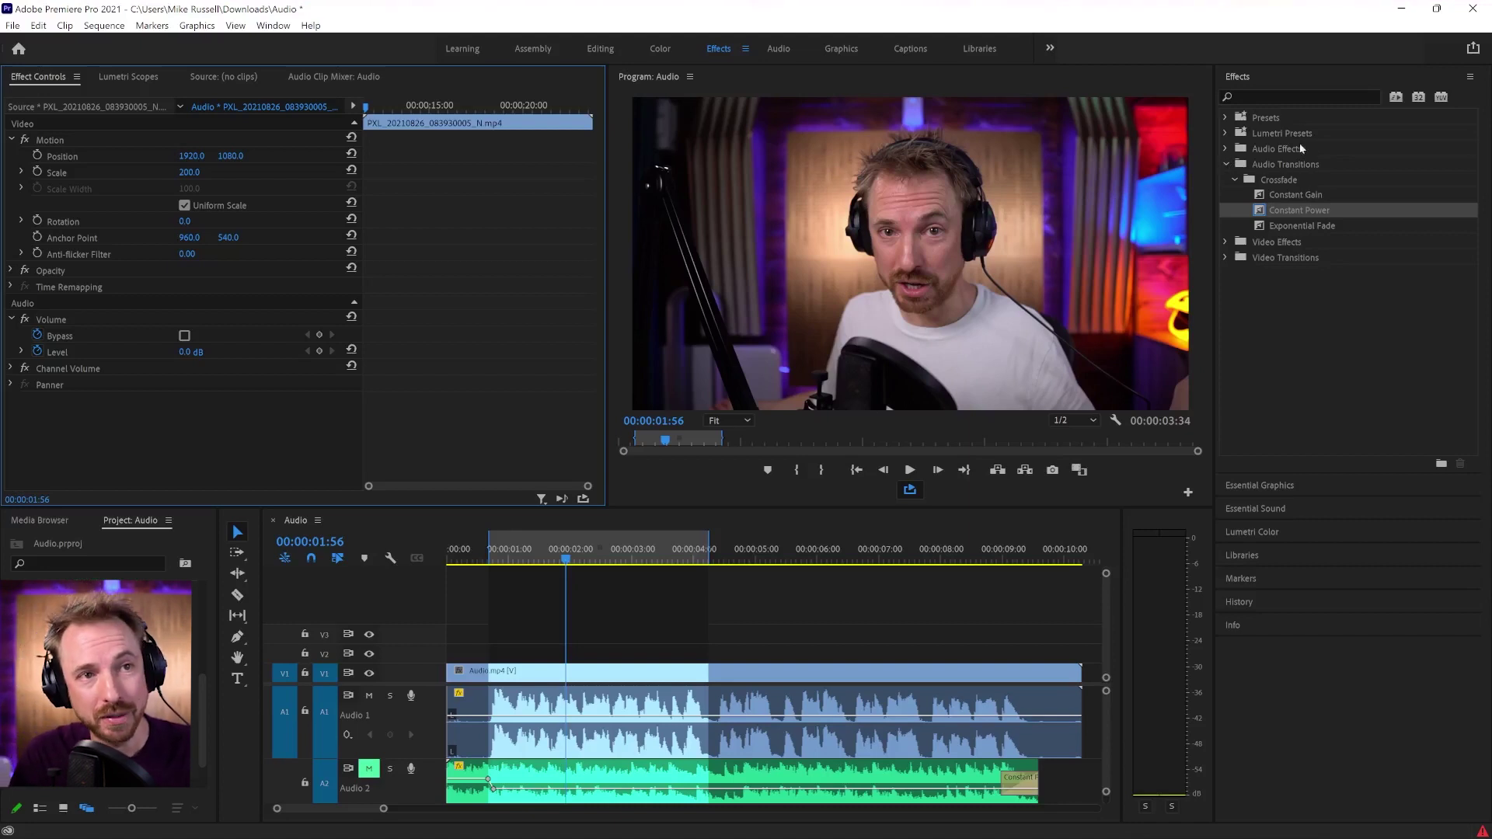
# - Find the Parametric Equalizer with 'para' and apply it to the Audio.mp4 clip
pyautogui.click(1272, 94)
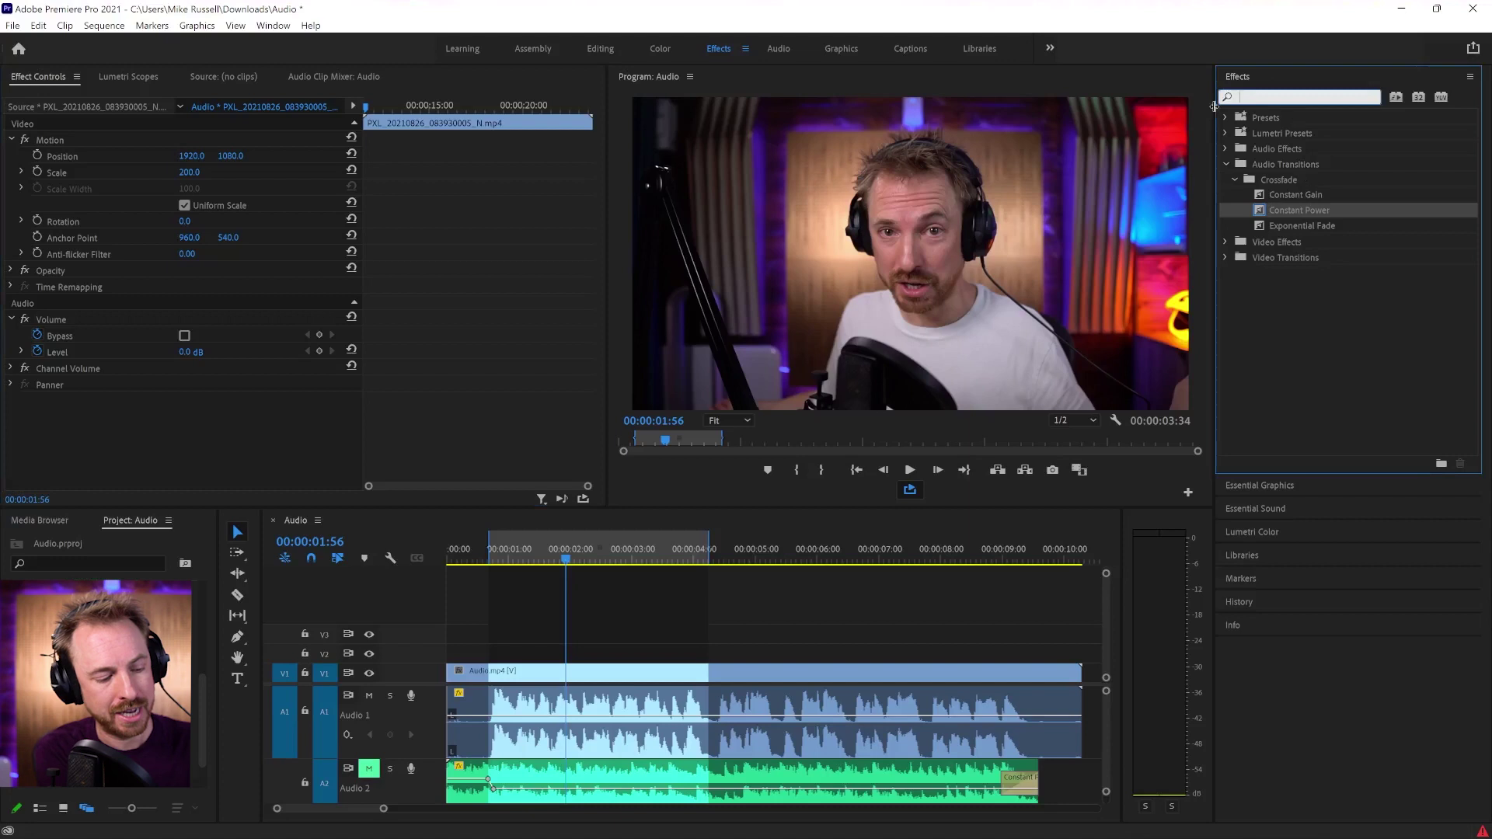
pyautogui.write('para')
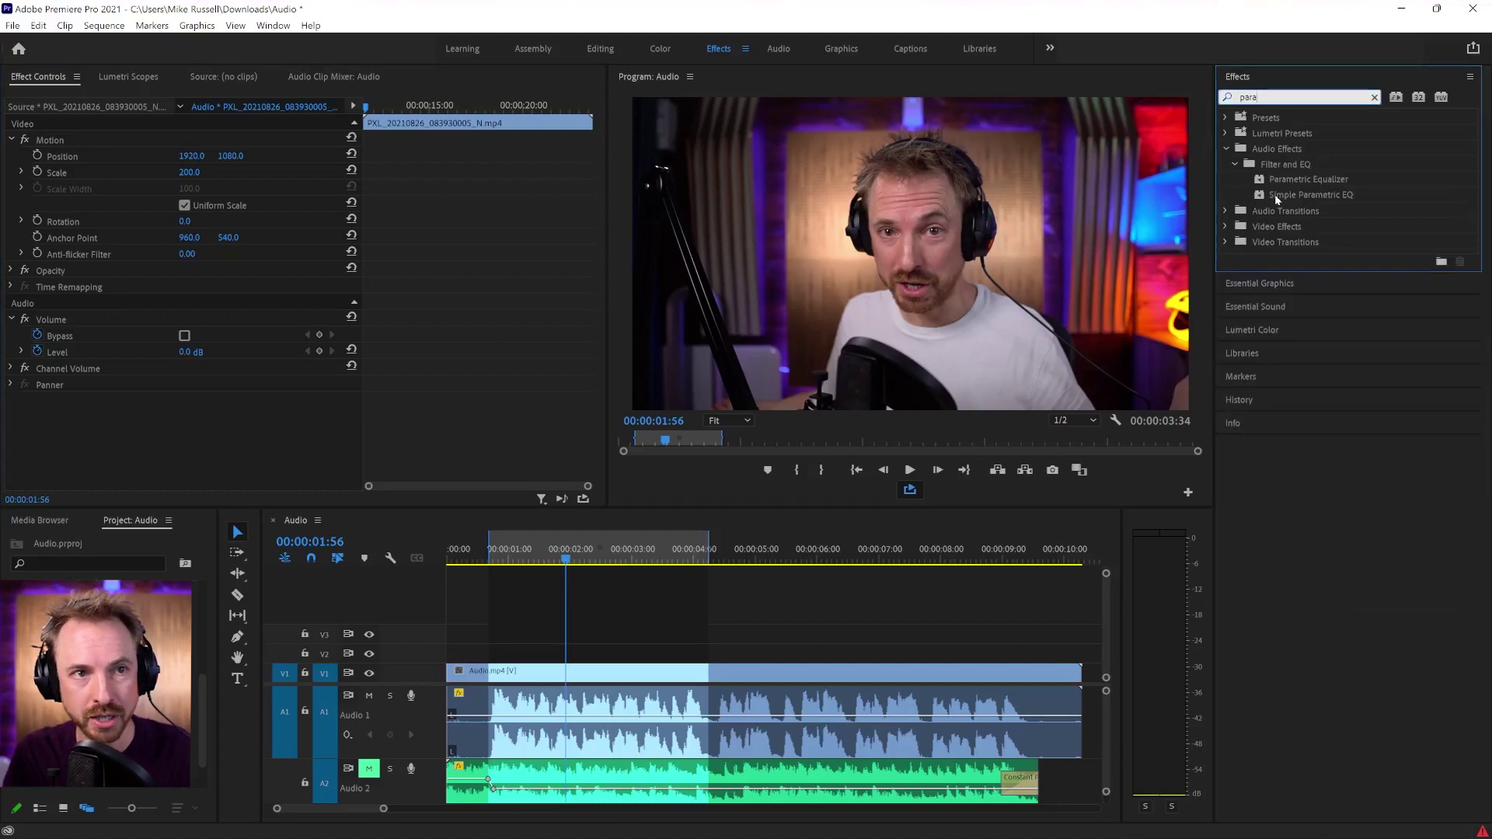
pyautogui.click(1296, 181)
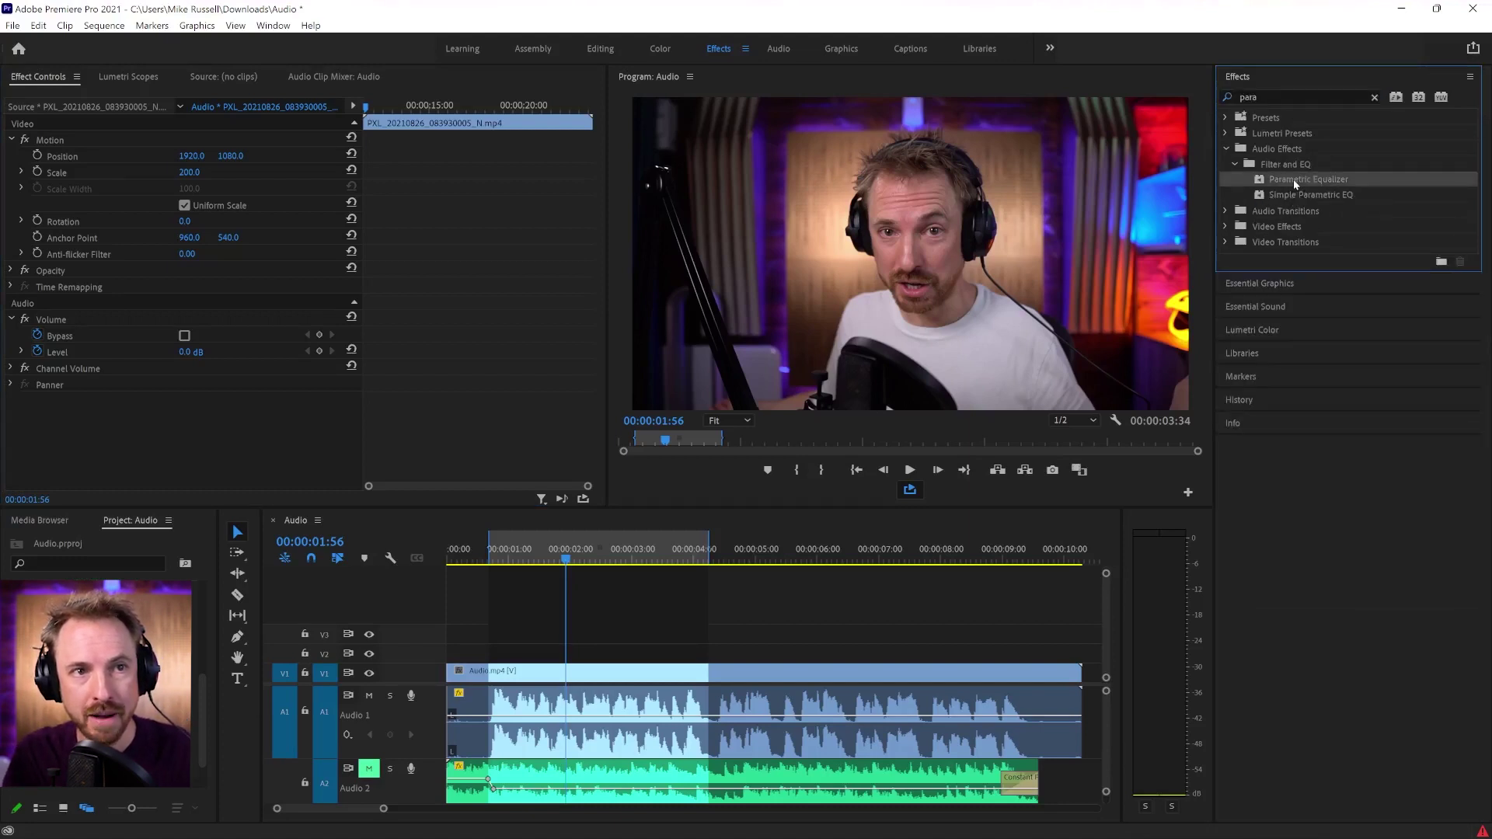
pyautogui.moveTo(904, 331); pyautogui.dragTo(580, 704)
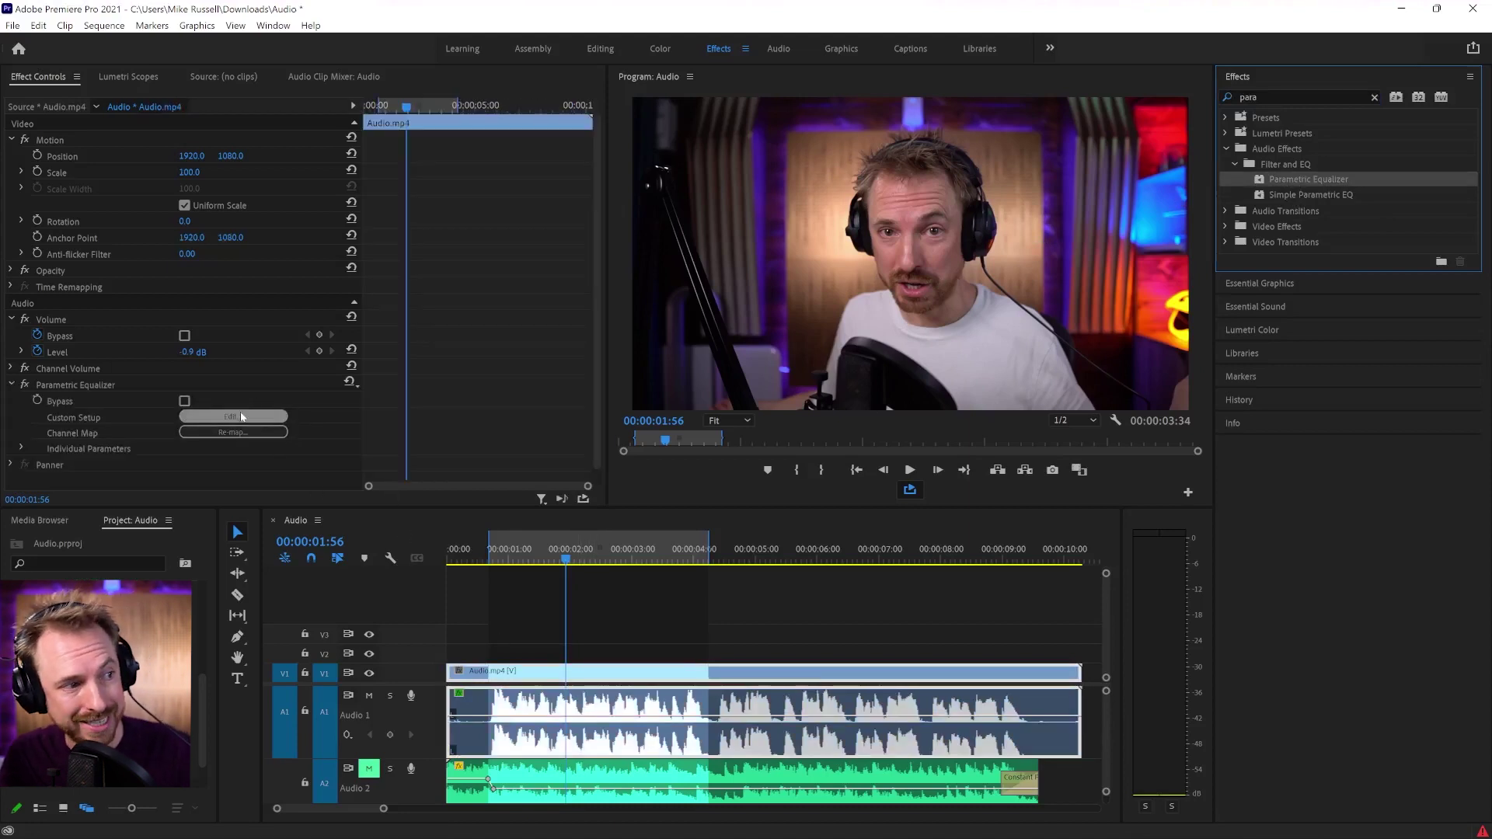
# - Enable a 99 Hz high-pass, raise the high shelf to 8249 Hz/6.5 dB, and dip 751 Hz
pyautogui.click(233, 416)
pyautogui.click(533, 539)
pyautogui.press('space')
pyautogui.moveTo(565, 365); pyautogui.dragTo(648, 380)
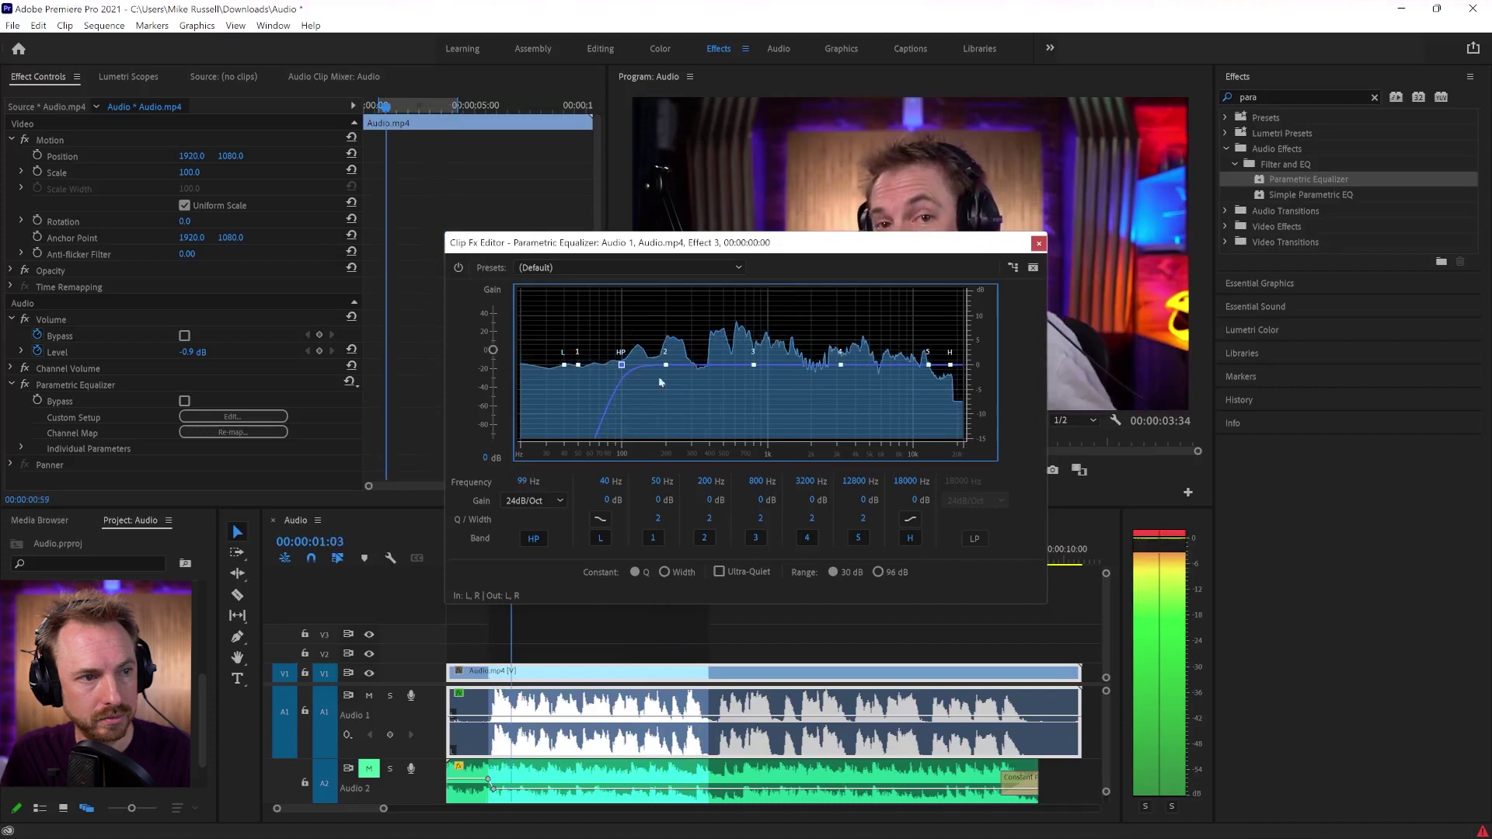
pyautogui.moveTo(891, 336)
pyautogui.mouseDown()
pyautogui.moveTo(851, 314)
pyautogui.moveTo(879, 343)
pyautogui.mouseUp()
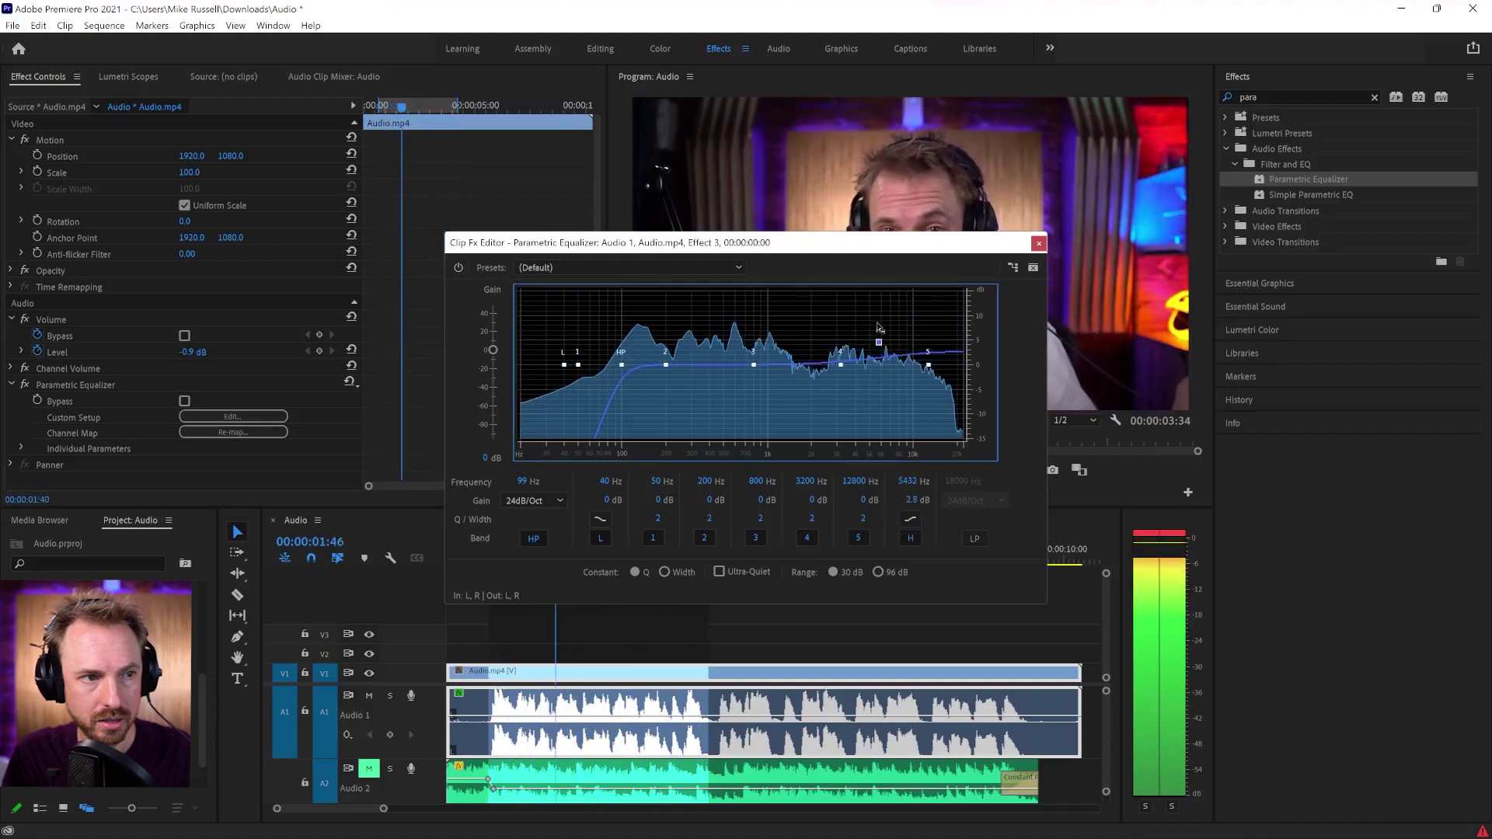
pyautogui.moveTo(879, 340); pyautogui.dragTo(902, 333)
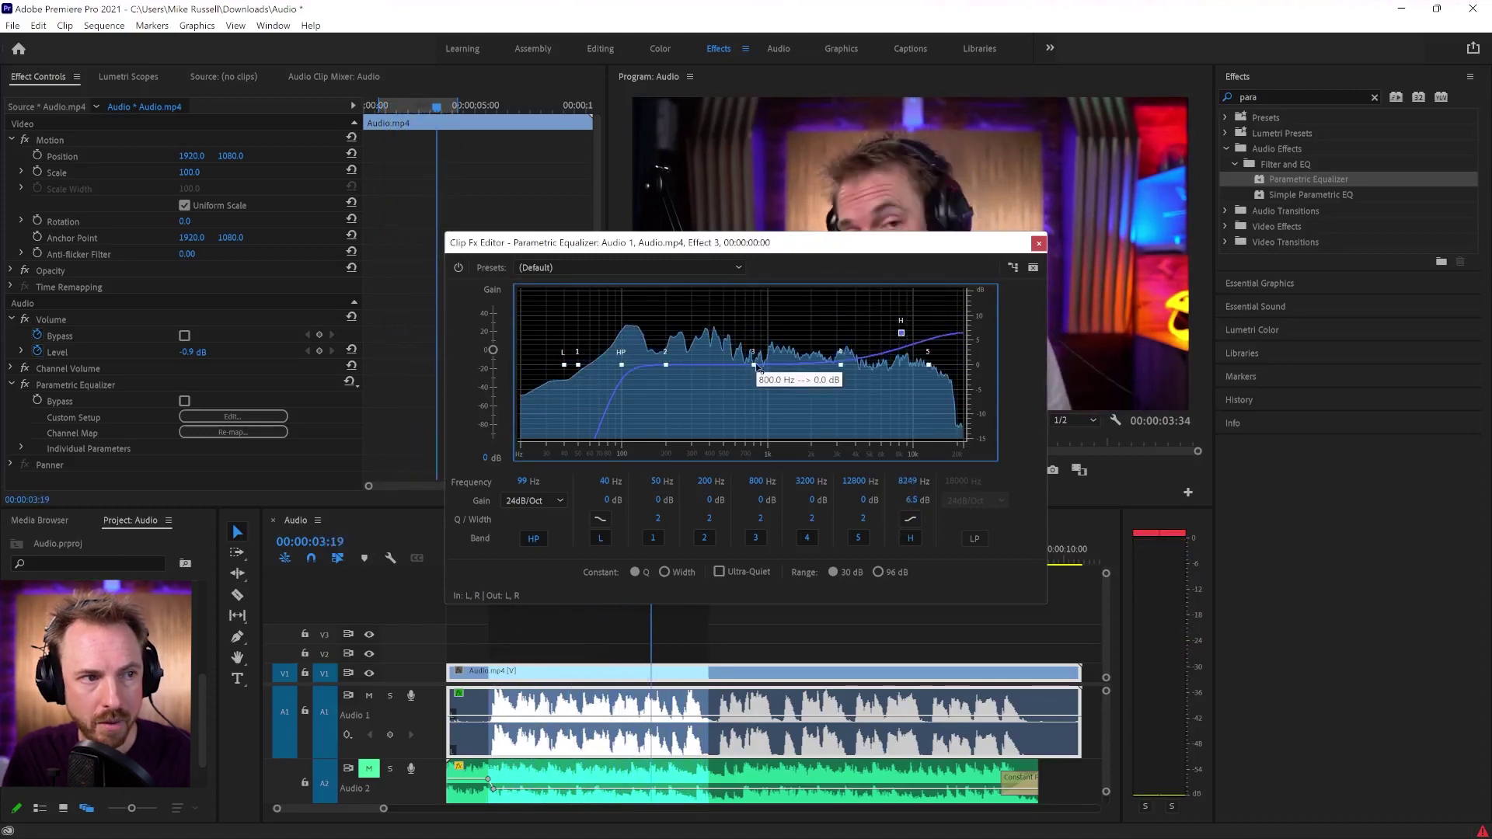
pyautogui.moveTo(754, 376)
pyautogui.mouseDown()
pyautogui.moveTo(701, 340)
pyautogui.moveTo(750, 374)
pyautogui.mouseUp()
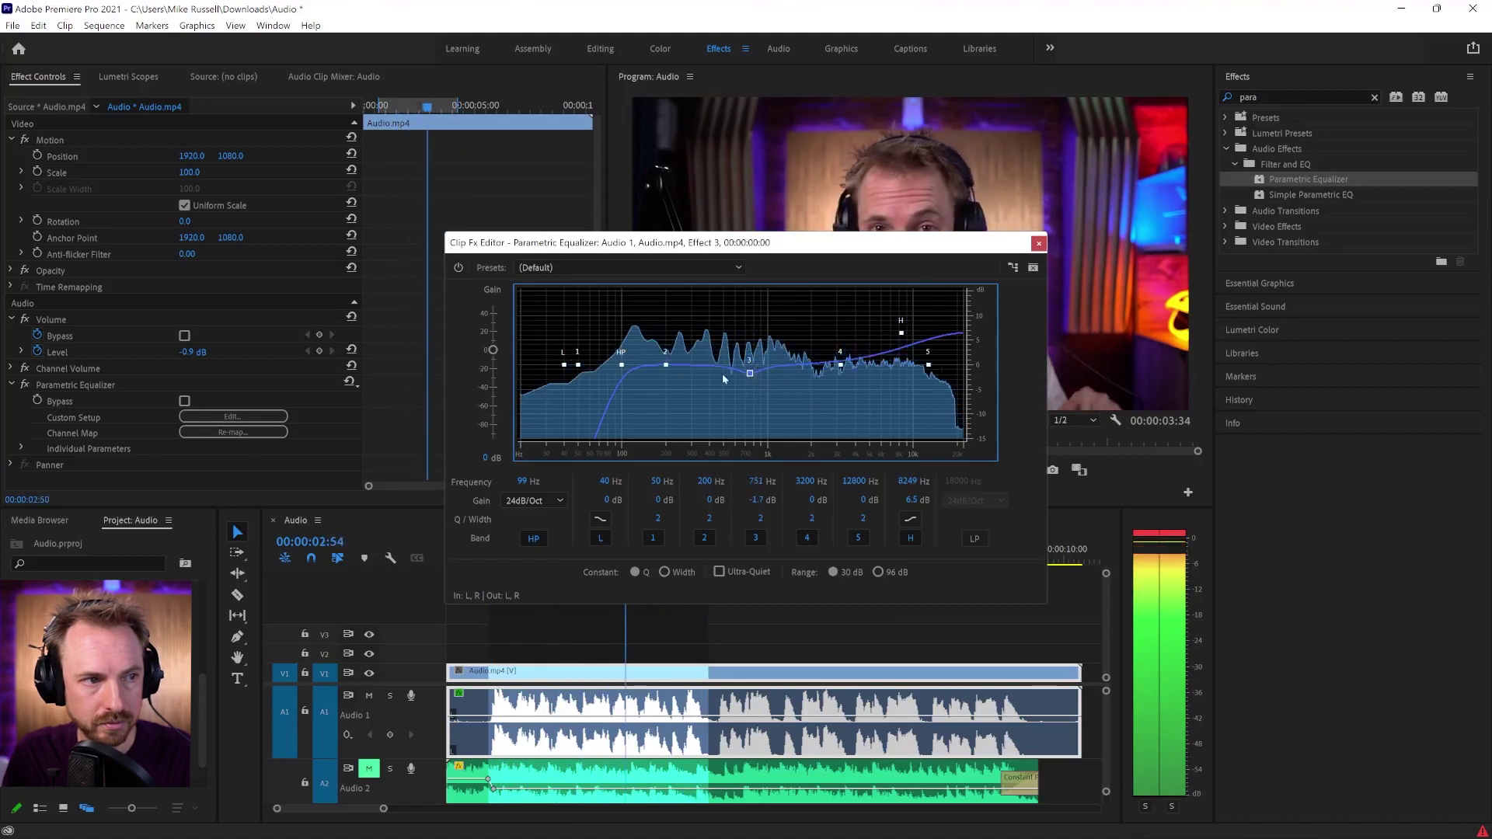
pyautogui.press('space')
pyautogui.press('space')
# - Boost band 2 to 222 Hz at 1.6 dB and band 4 around 3011 Hz
pyautogui.moveTo(656, 349); pyautogui.dragTo(673, 357)
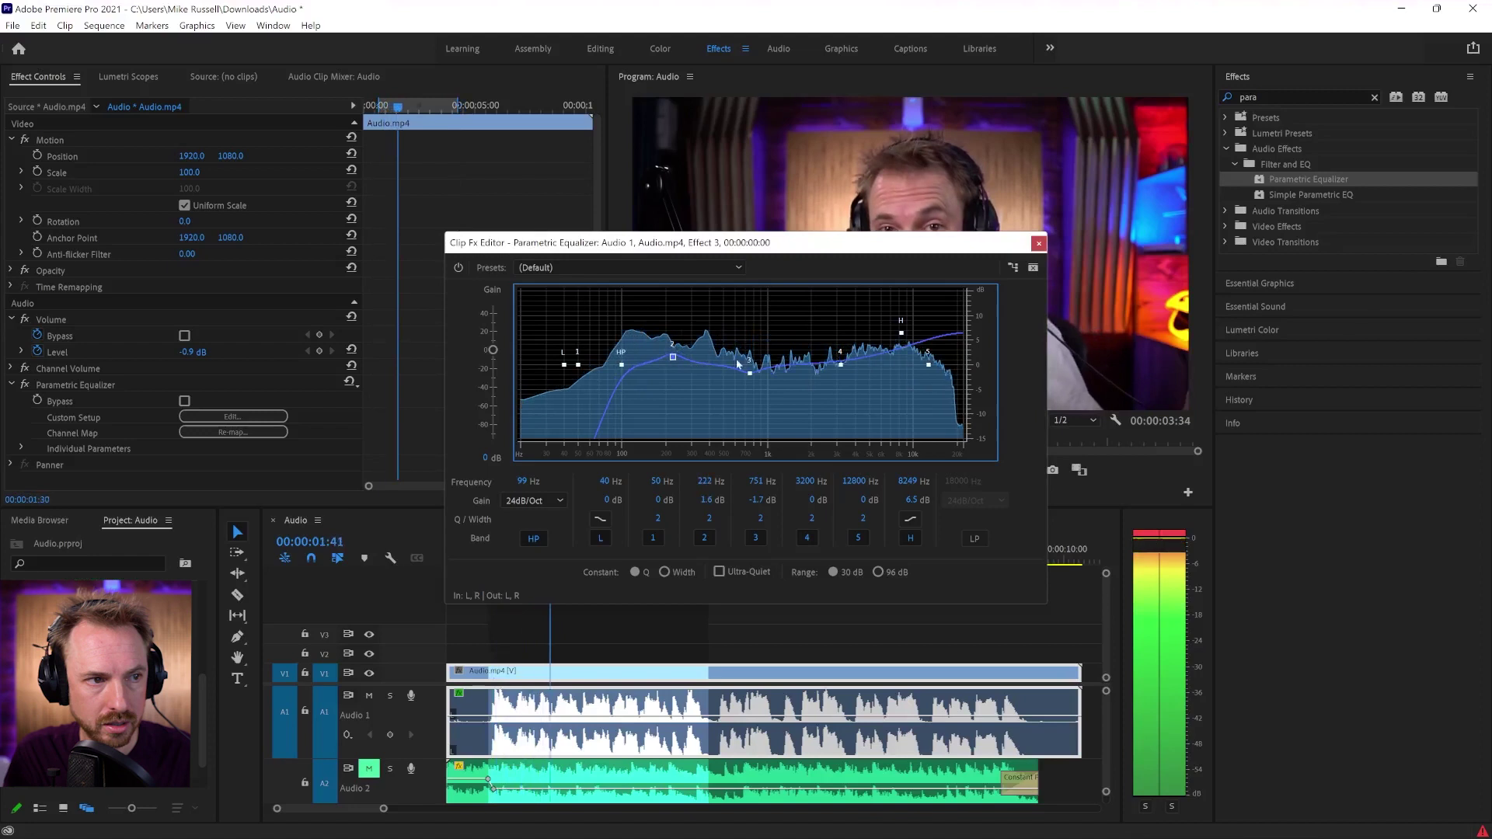
pyautogui.moveTo(840, 365); pyautogui.dragTo(838, 348)
pyautogui.press('space')
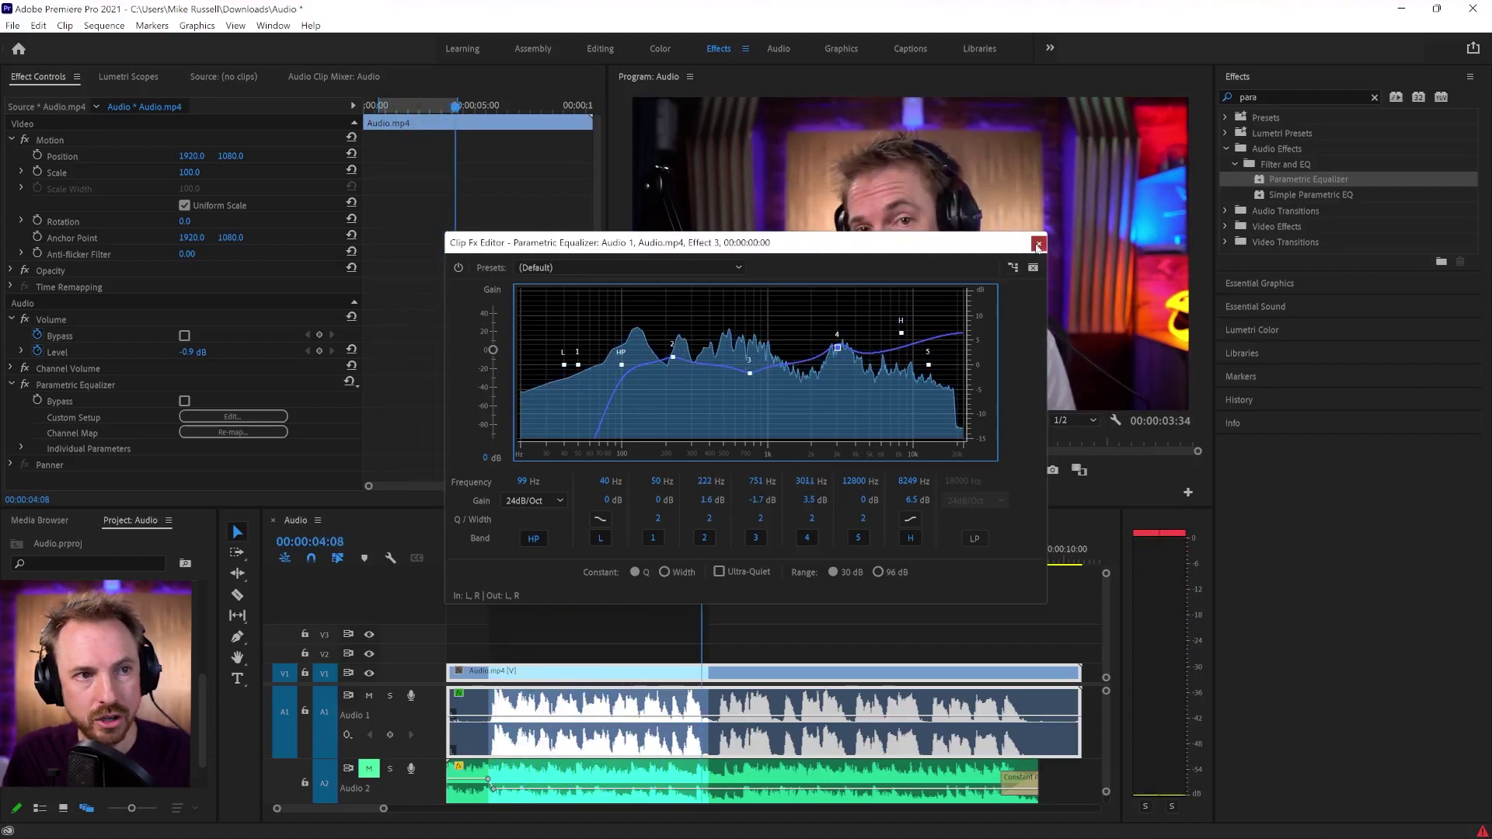
pyautogui.click(1038, 245)
# - Find Dynamics with 'dy' and apply it to the Audio.mp4 clip
pyautogui.click(1261, 95)
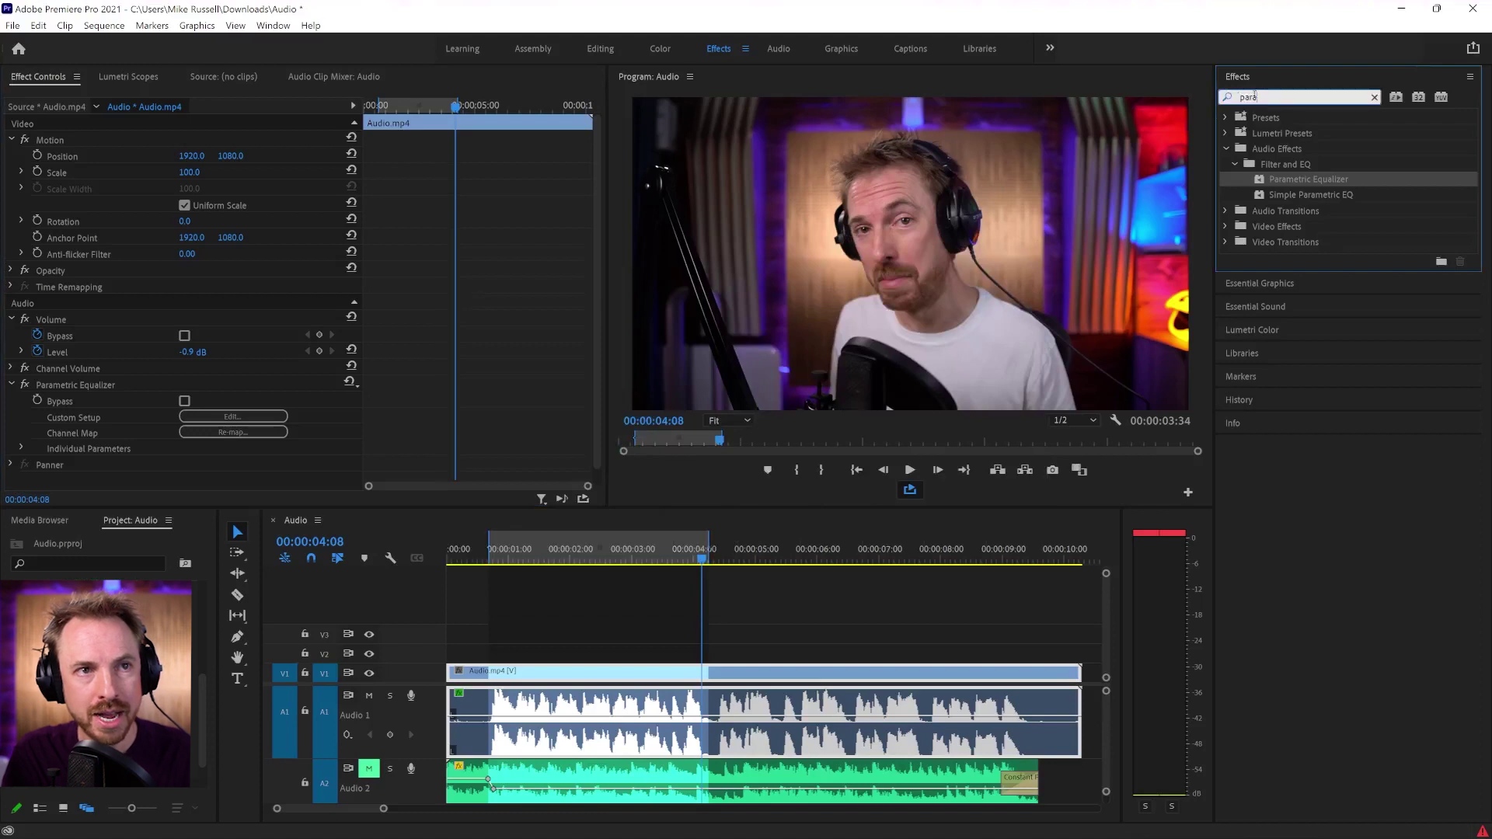
pyautogui.write('dy')
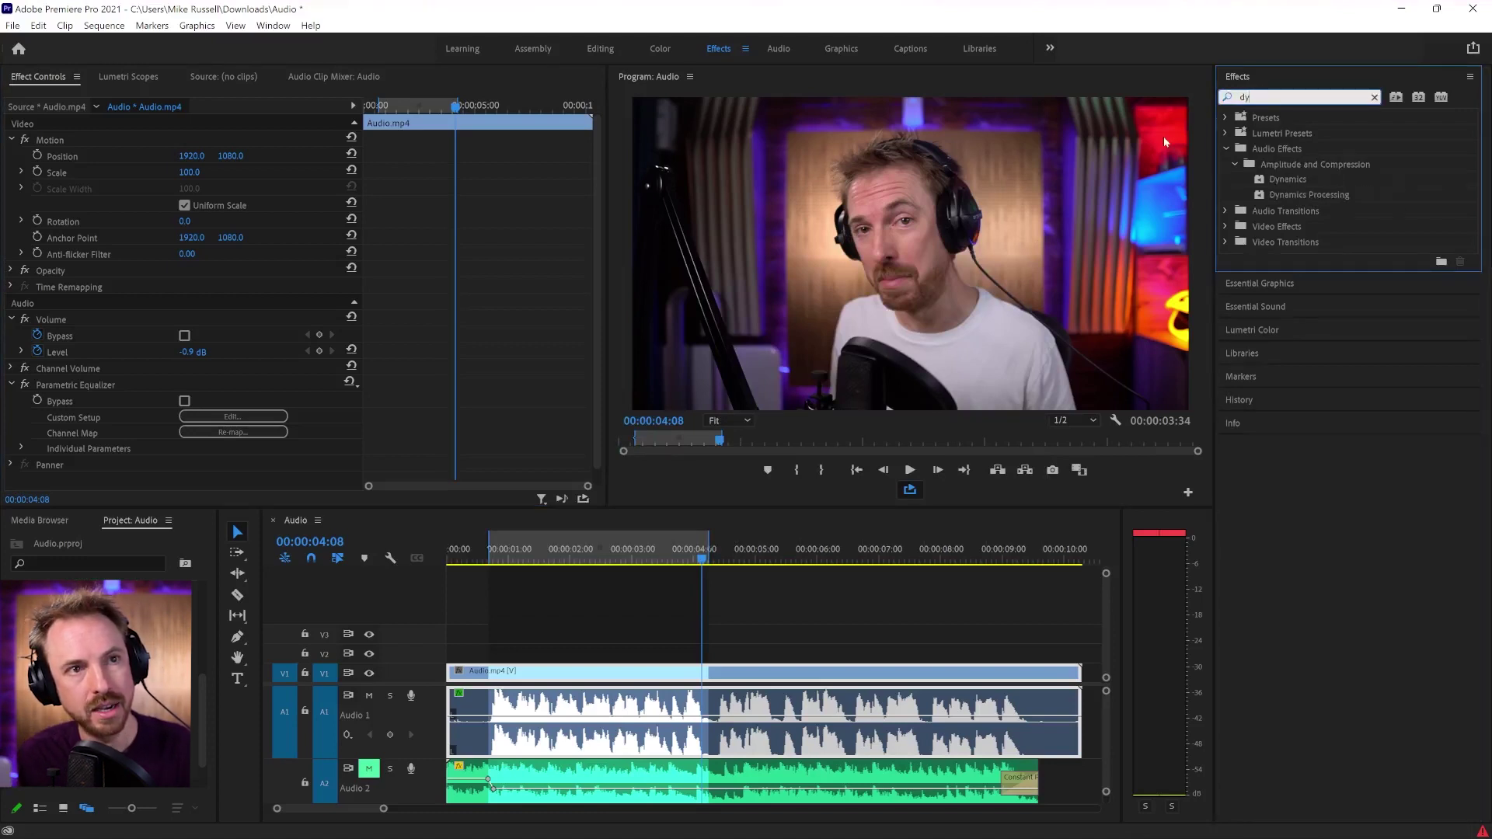
pyautogui.click(1302, 178)
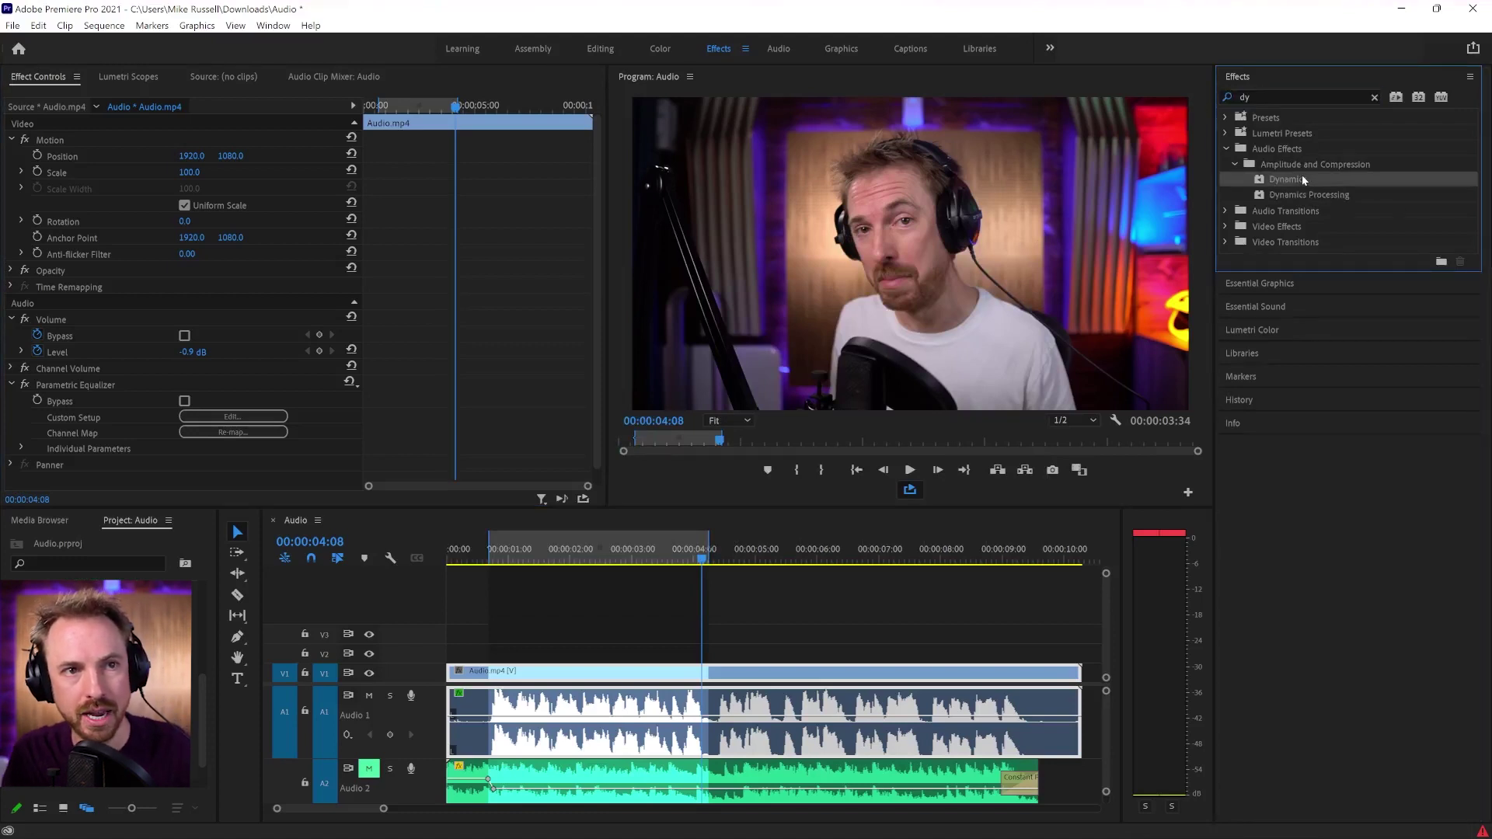
pyautogui.moveTo(823, 421); pyautogui.dragTo(620, 696)
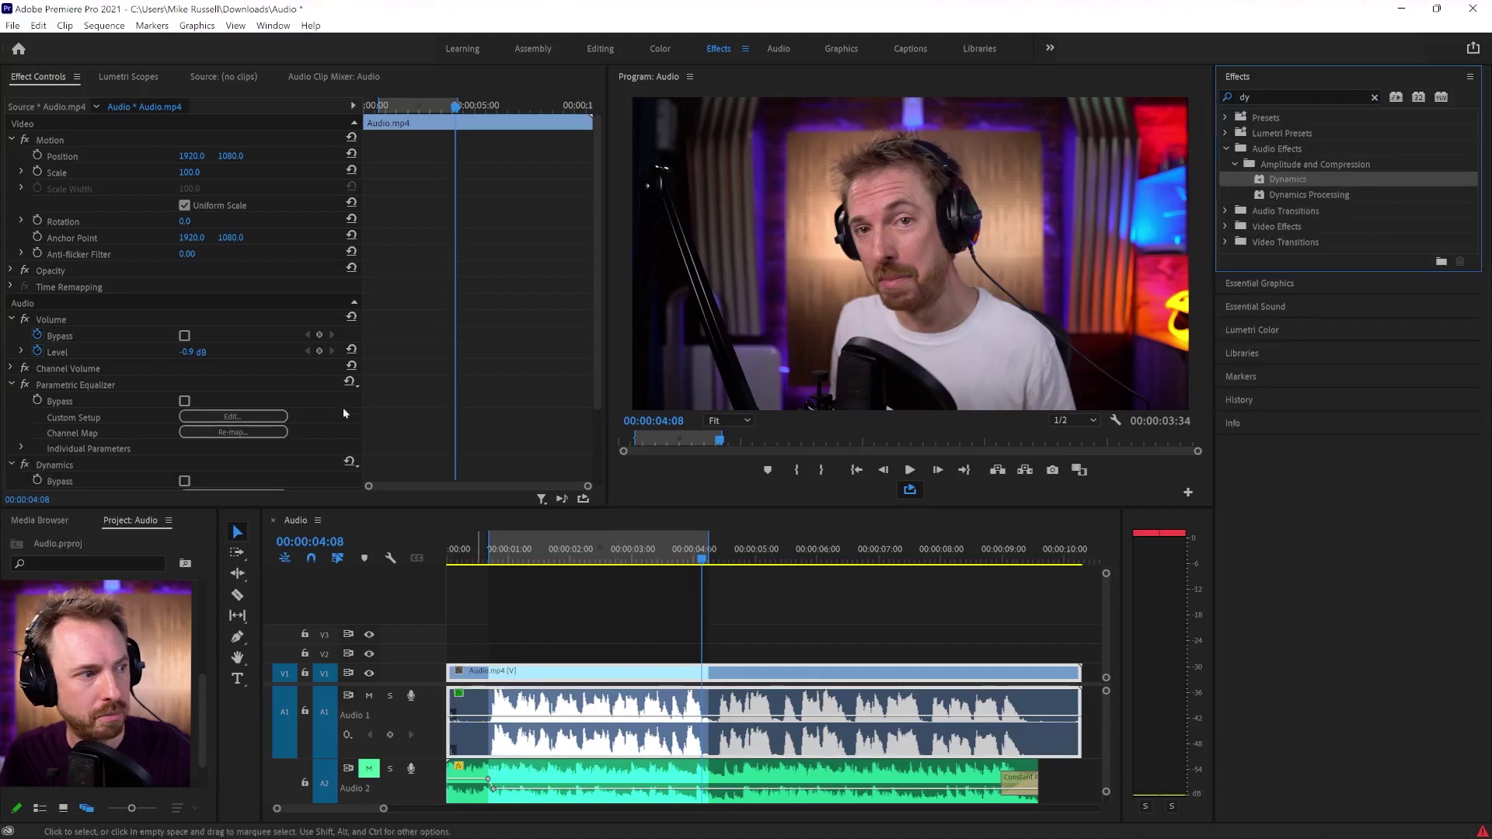
pyautogui.scroll(-2, 90, 392)
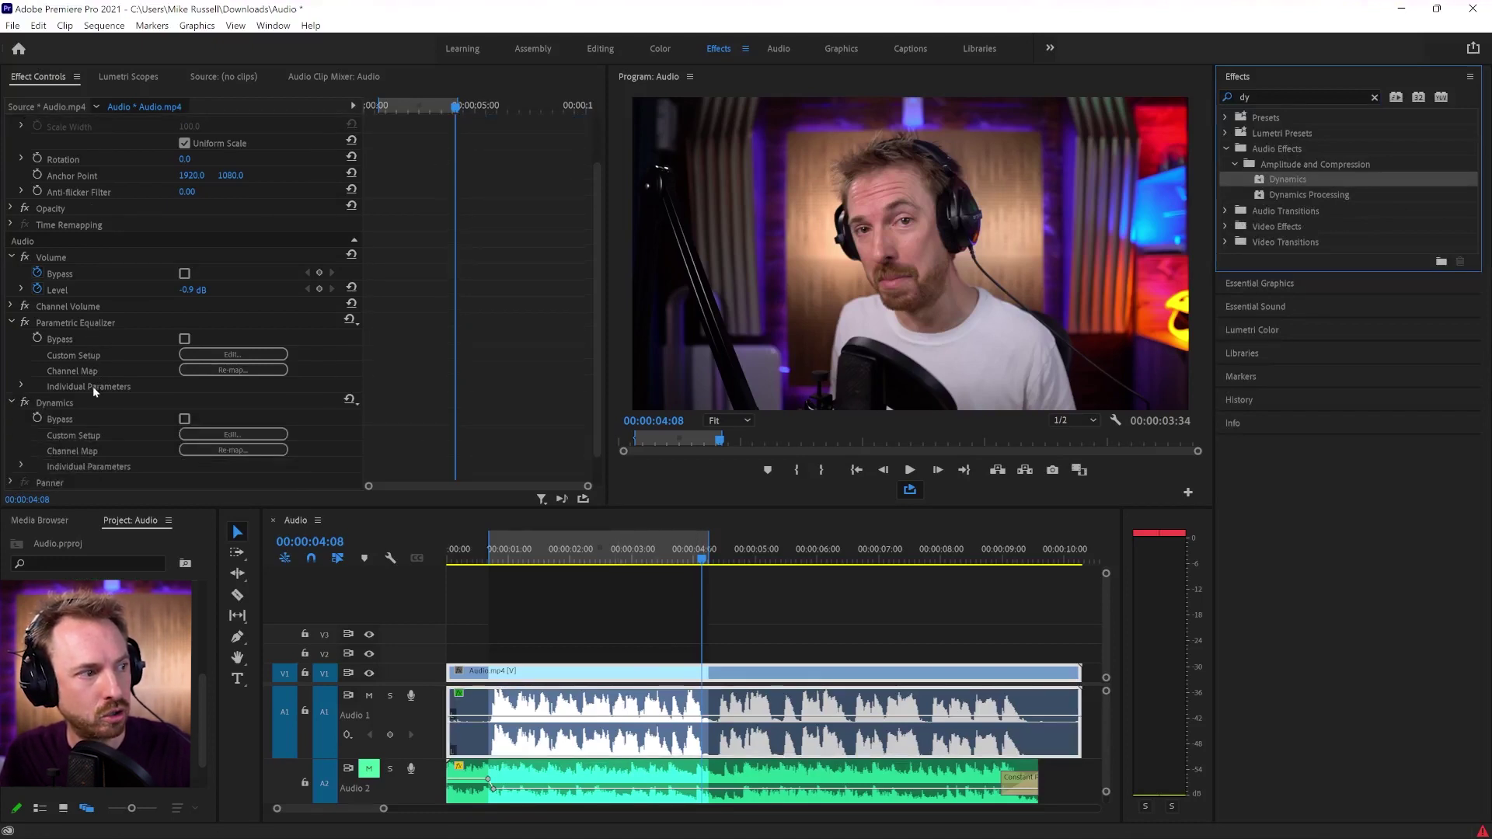
# - Set the Dynamics compressor to a 1.8 ratio with 4.5 dB makeup gain
pyautogui.click(234, 434)
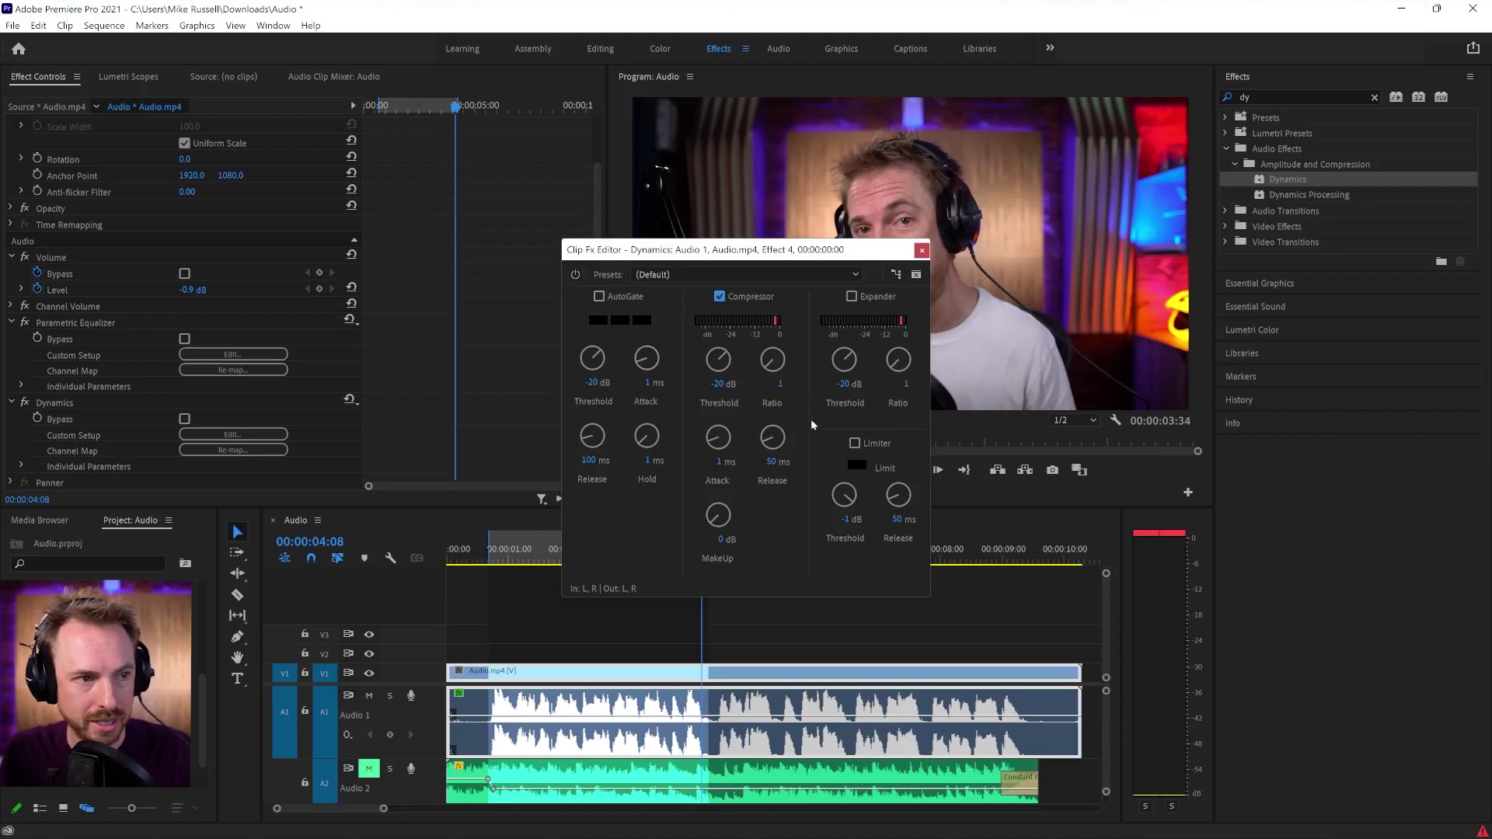
pyautogui.press('space')
pyautogui.moveTo(772, 359); pyautogui.dragTo(775, 335)
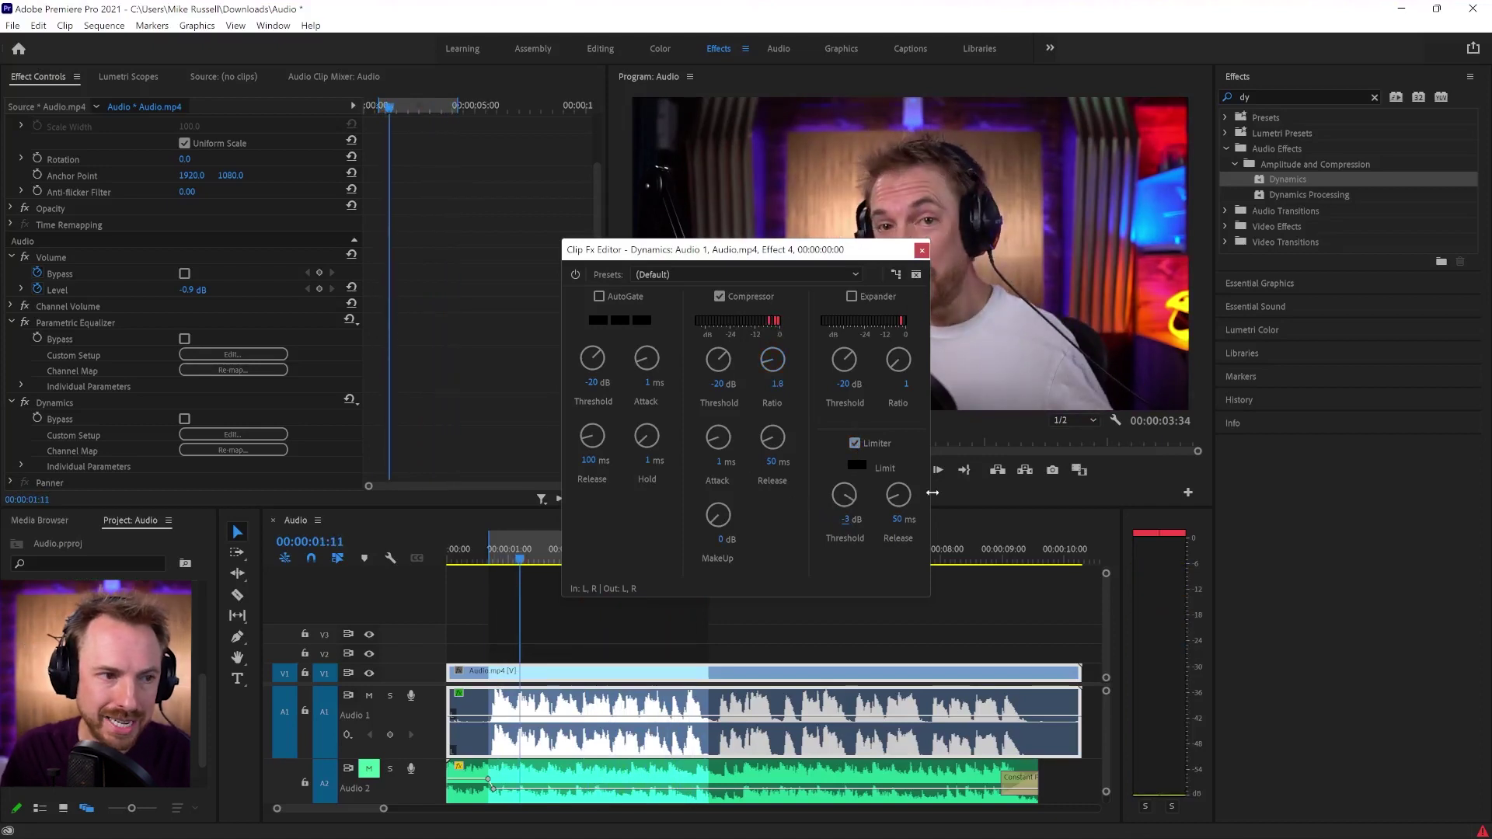
pyautogui.moveTo(715, 503)
pyautogui.mouseDown()
pyautogui.moveTo(723, 450)
pyautogui.moveTo(733, 519)
pyautogui.mouseUp()
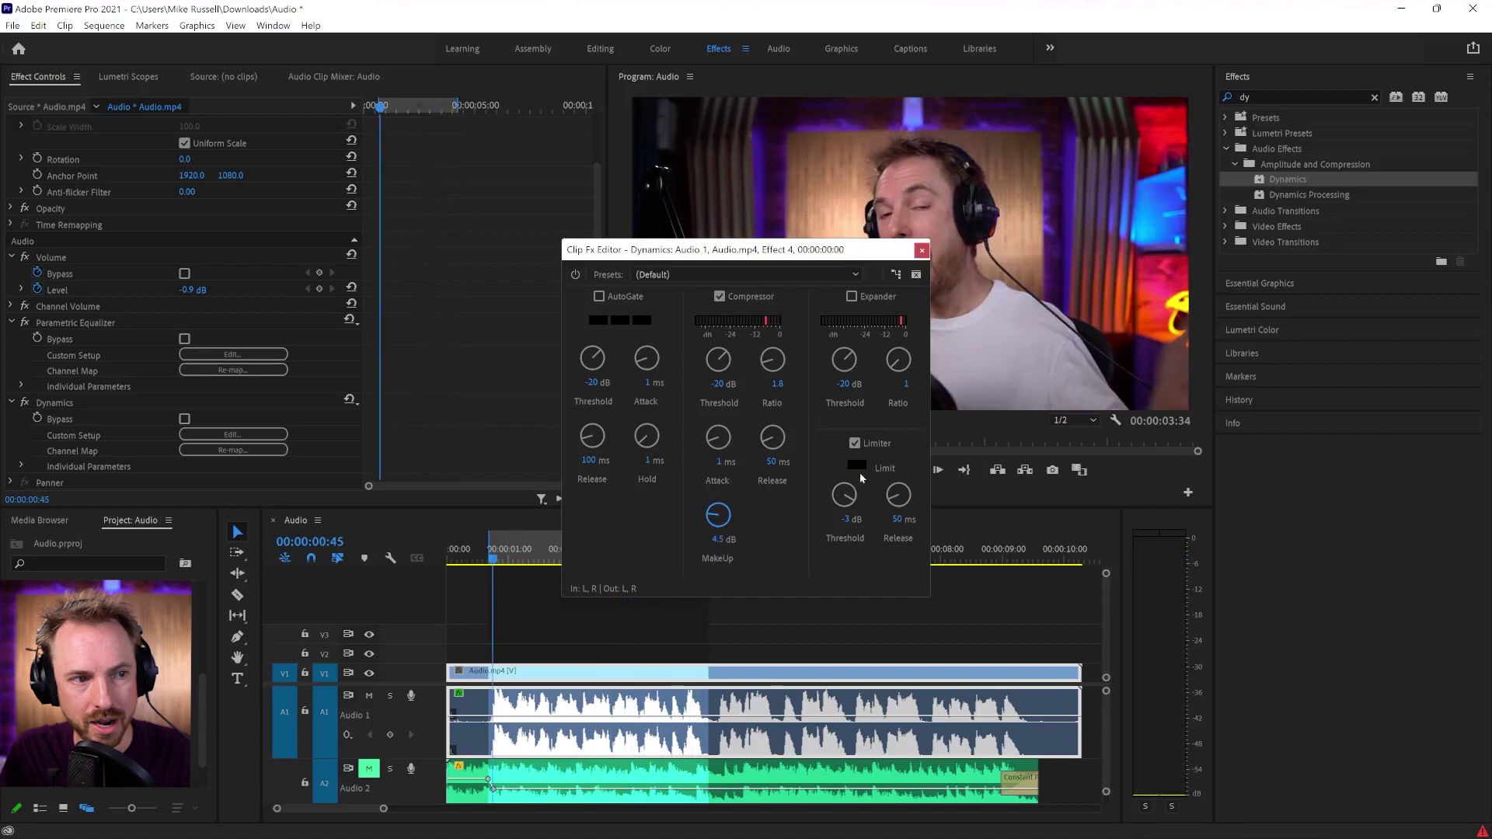
pyautogui.press('space')
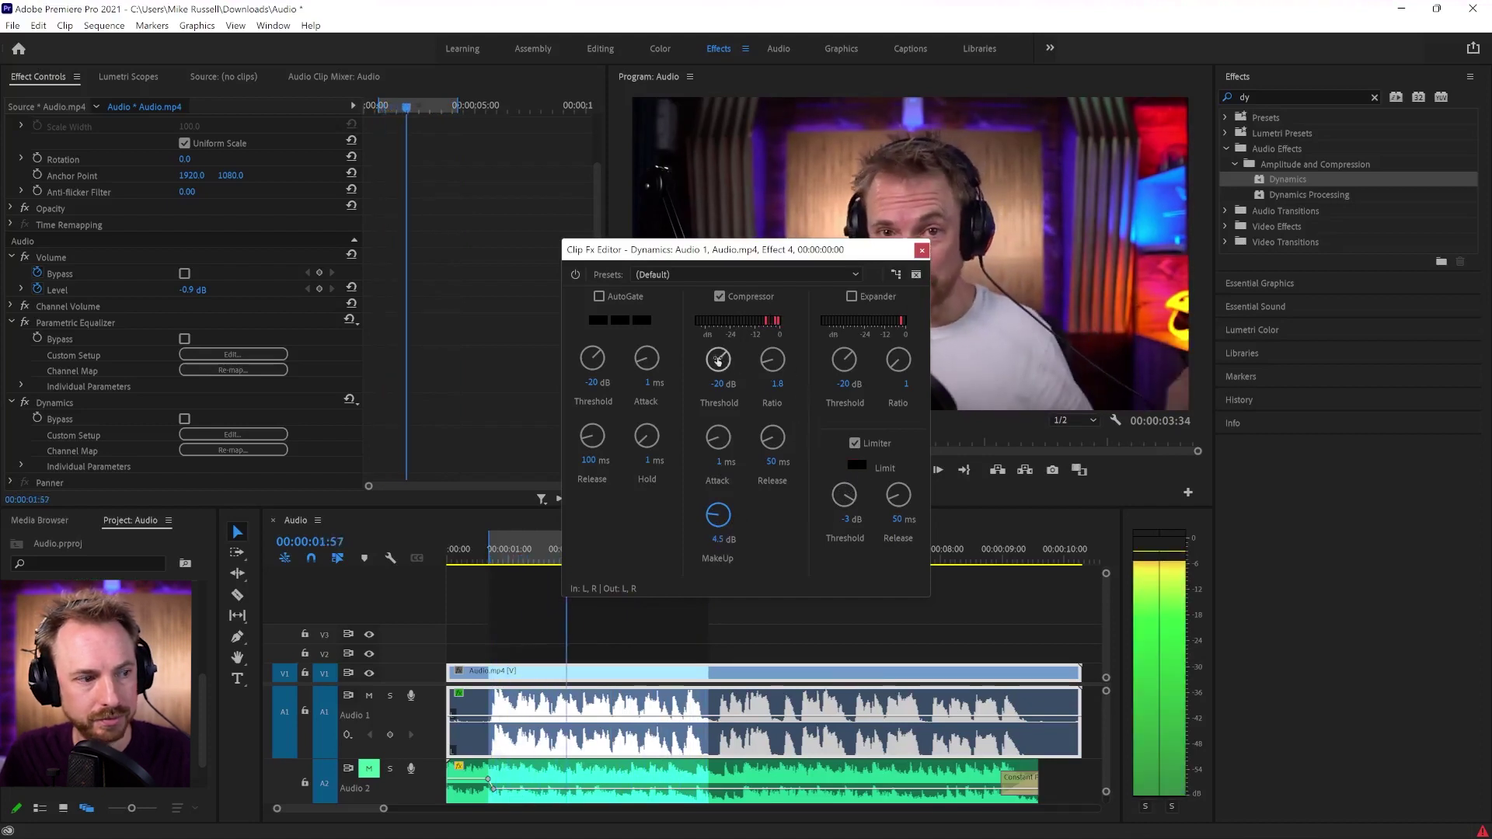
pyautogui.press('space')
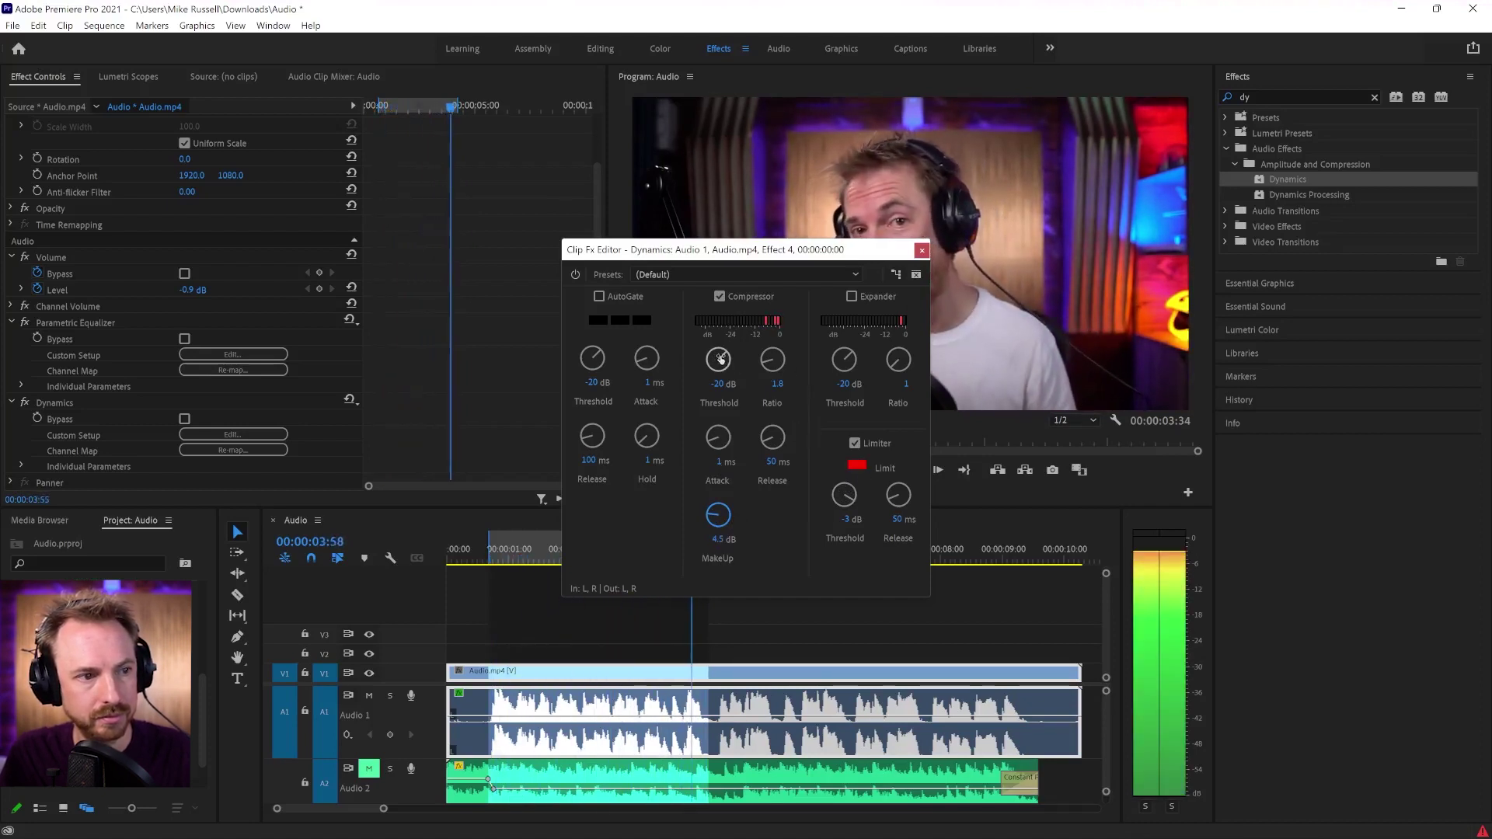
pyautogui.click(922, 251)
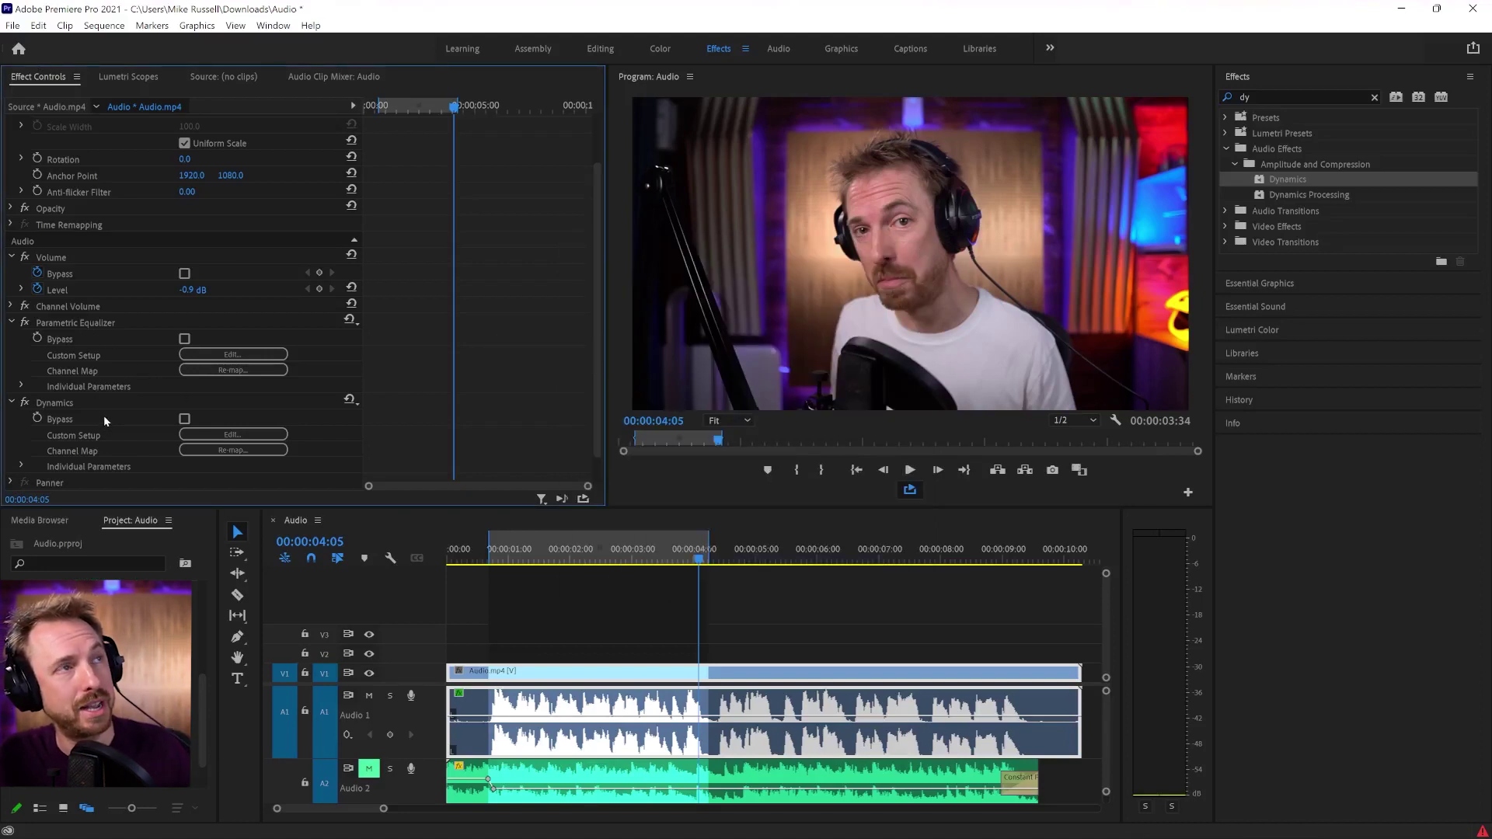
# - Search the effects for 'dee' and select DeEsser
pyautogui.click(1268, 93)
pyautogui.write('dee')
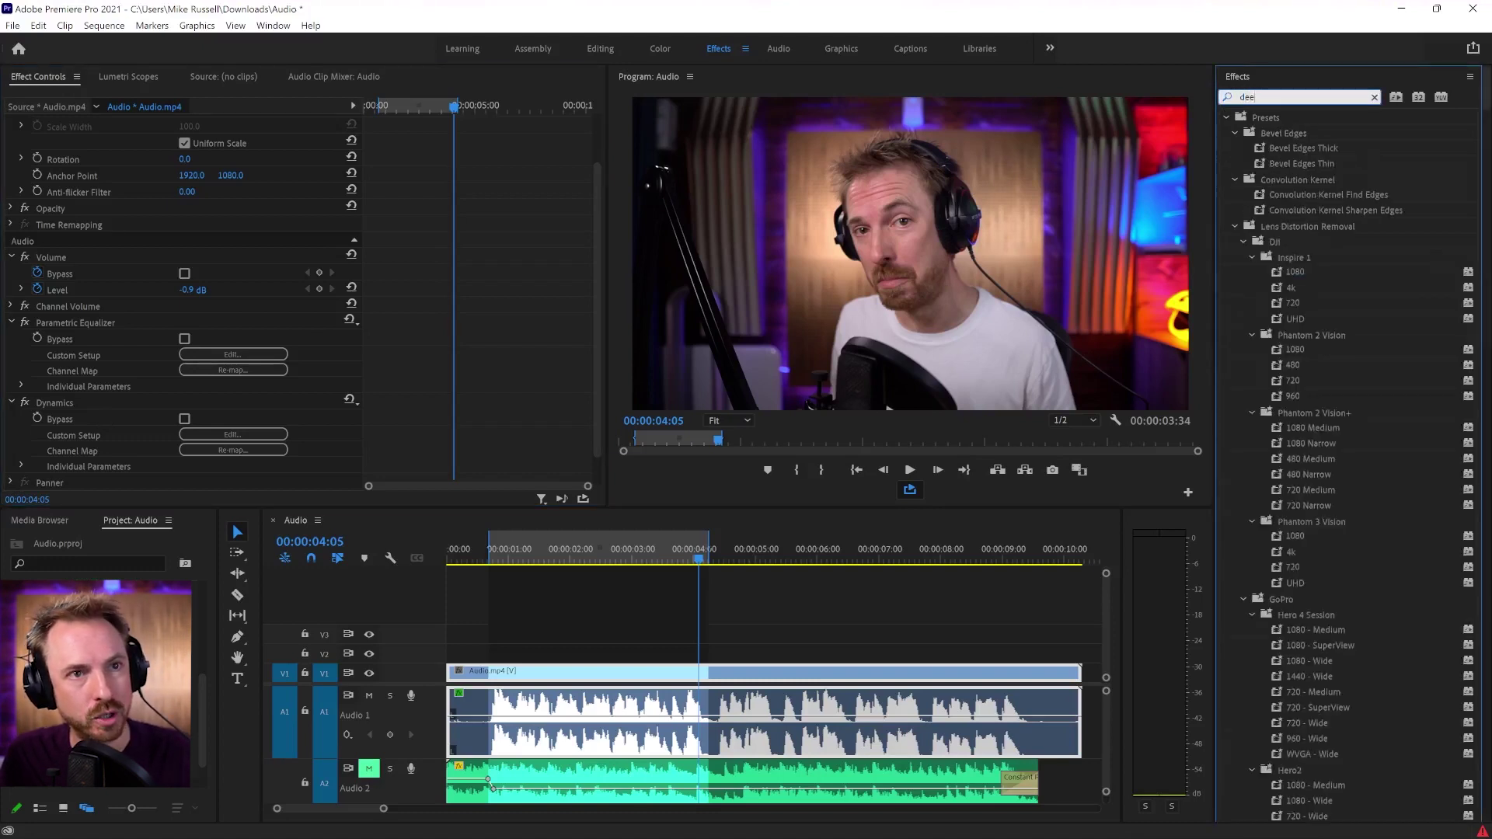
pyautogui.click(1281, 181)
# - Apply DeEsser to the Audio 1 clip and audition it
pyautogui.moveTo(596, 716); pyautogui.dragTo(597, 717)
pyautogui.scroll(-3, 216, 365)
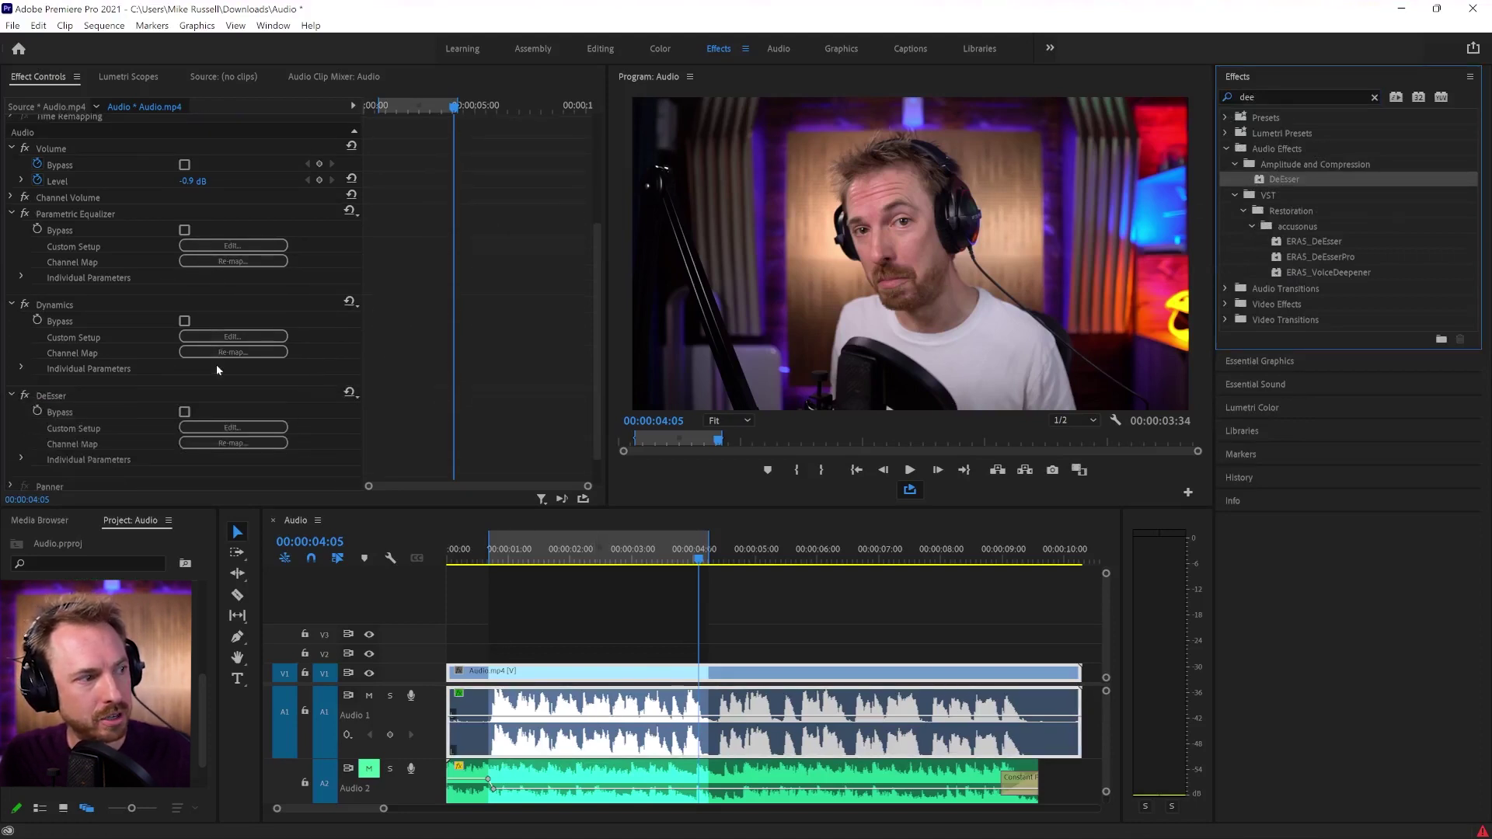
pyautogui.click(206, 430)
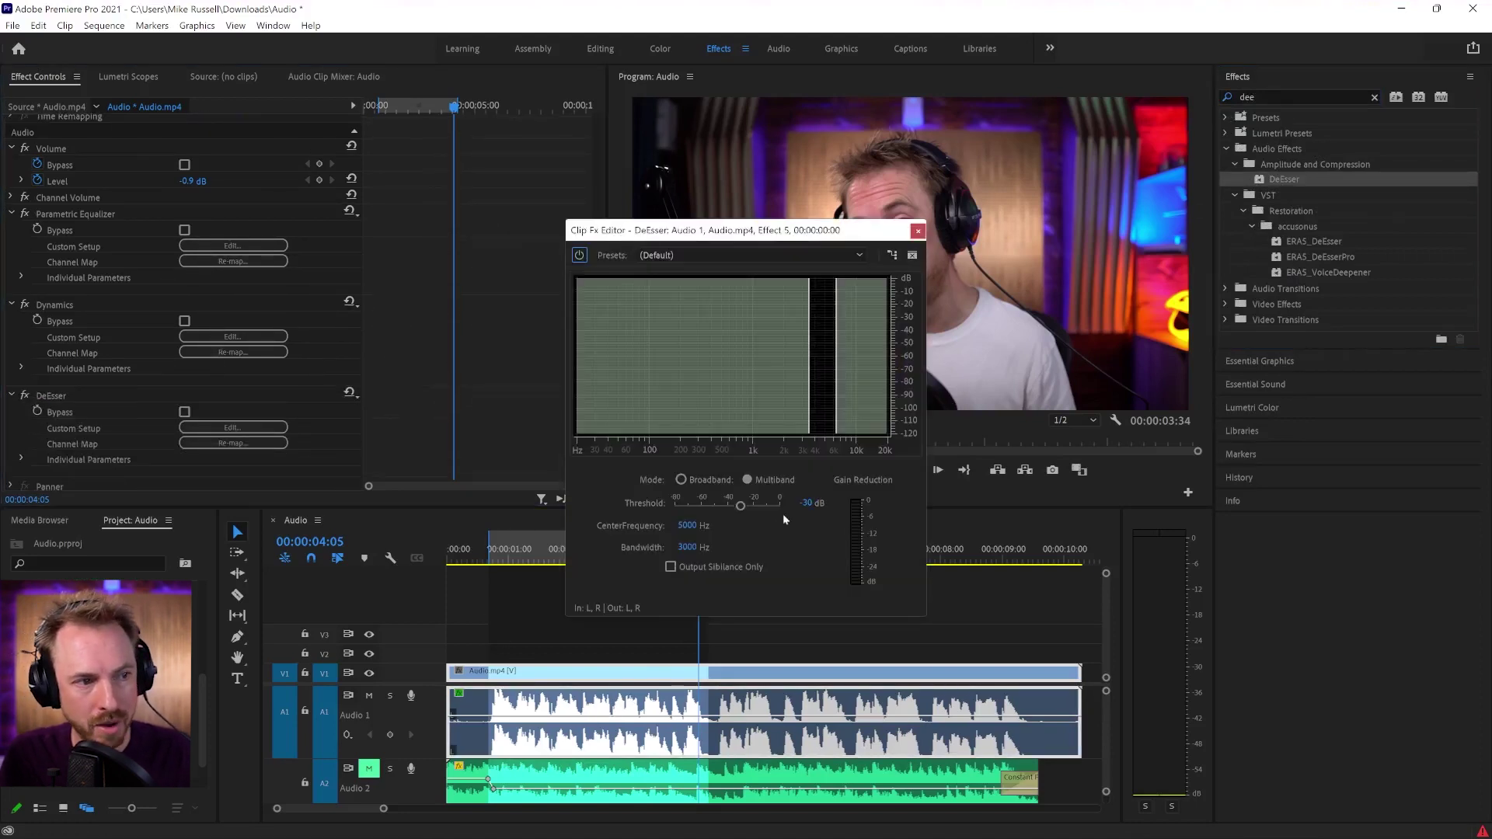
pyautogui.press('space')
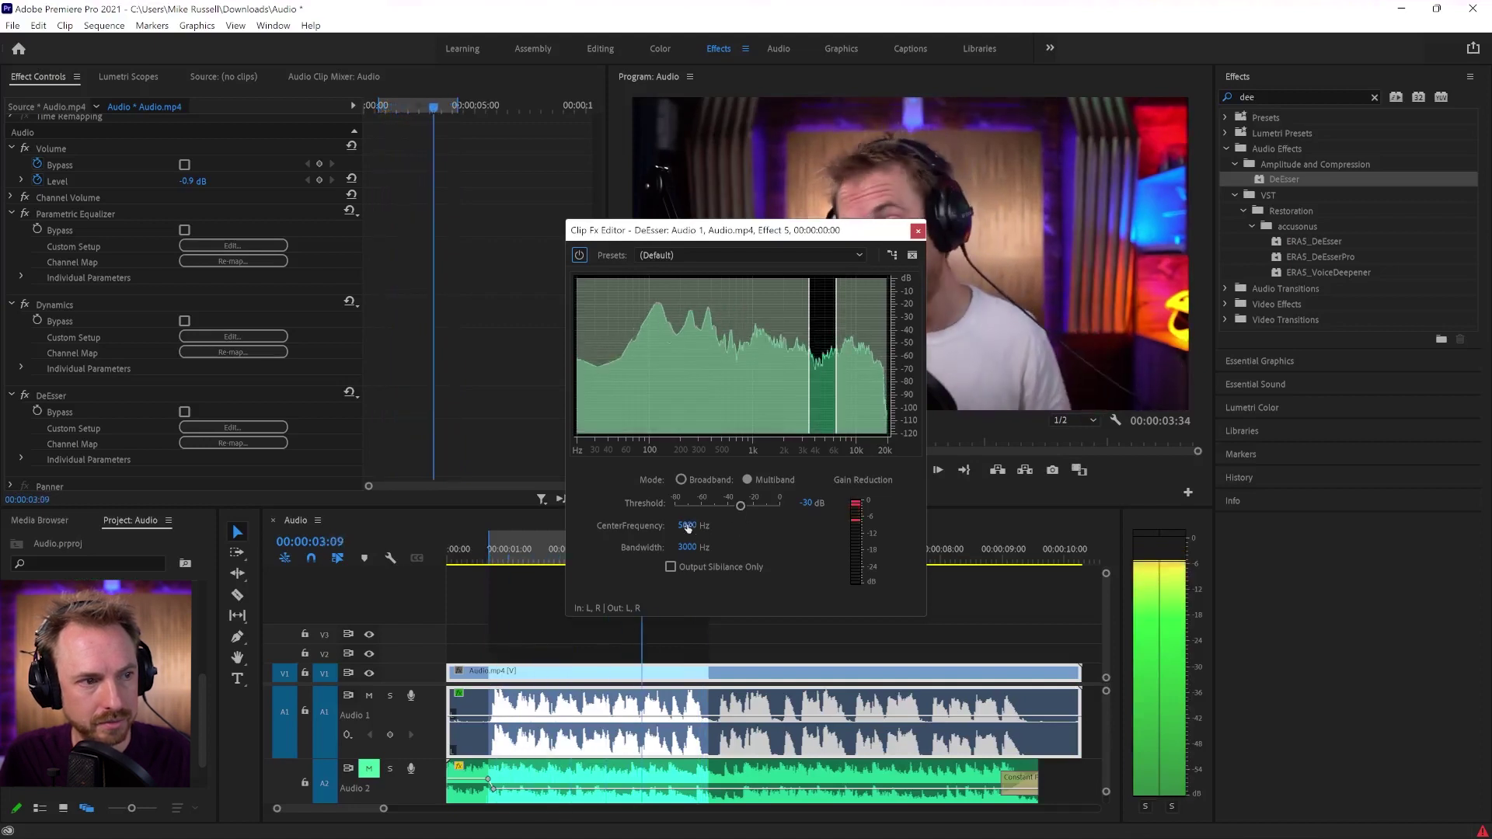
pyautogui.press('space')
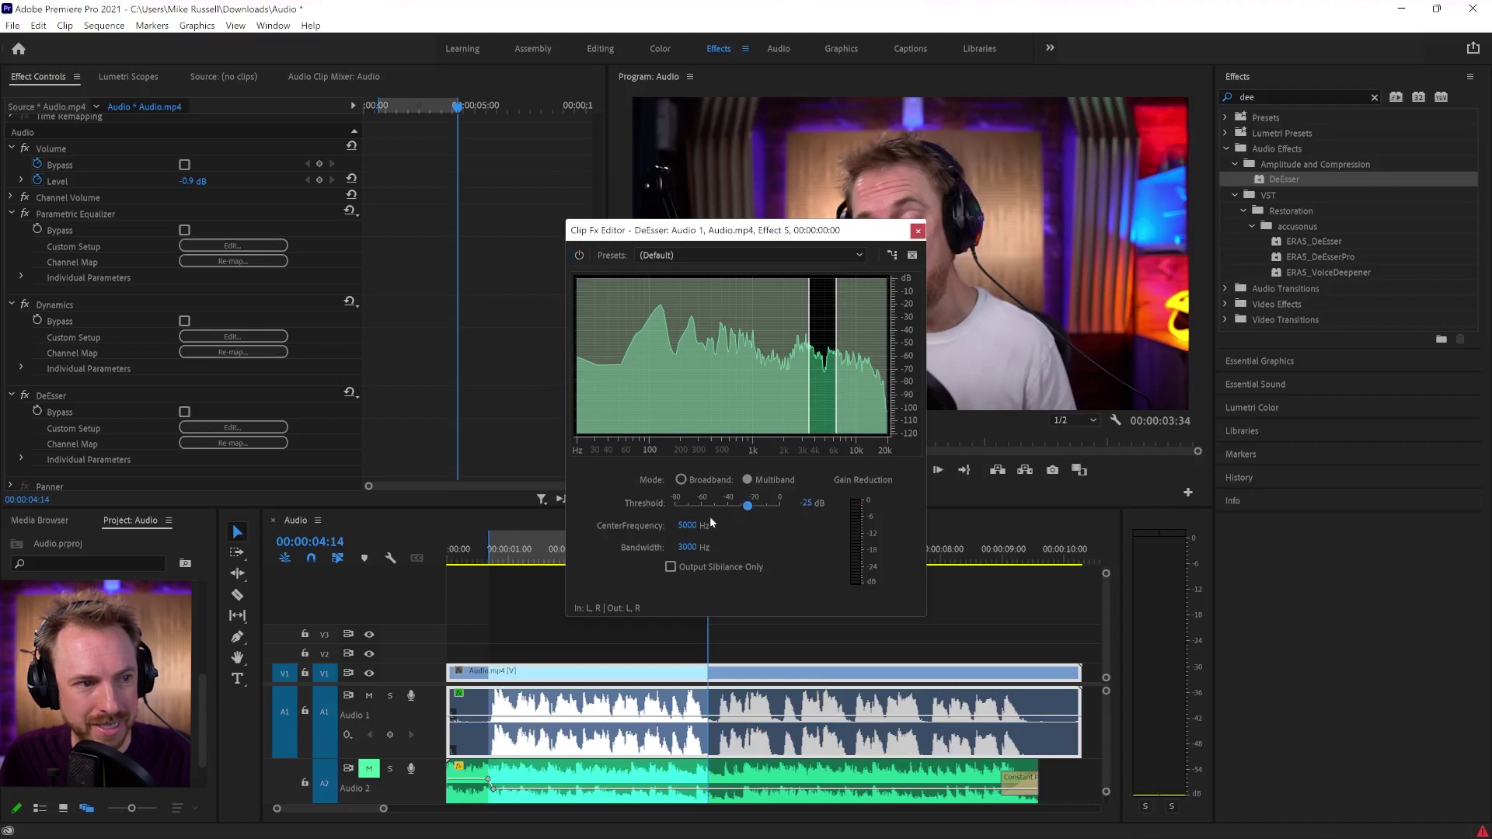
# - Tune the DeEsser to a 7668 Hz centre frequency, 3407 Hz bandwidth, -25 dB threshold
pyautogui.press('space')
pyautogui.moveTo(688, 526); pyautogui.dragTo(702, 496)
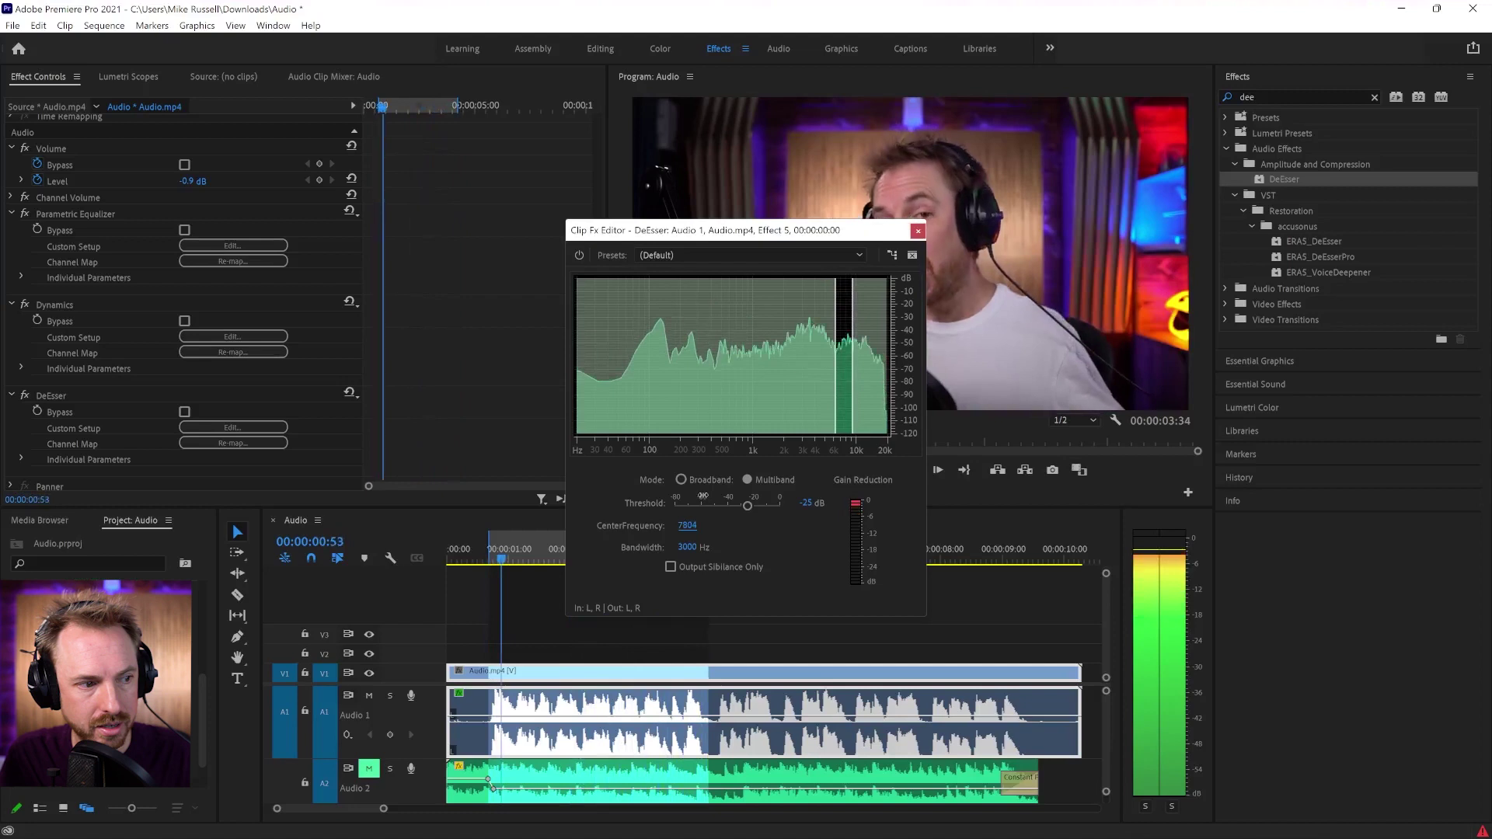
pyautogui.press('space')
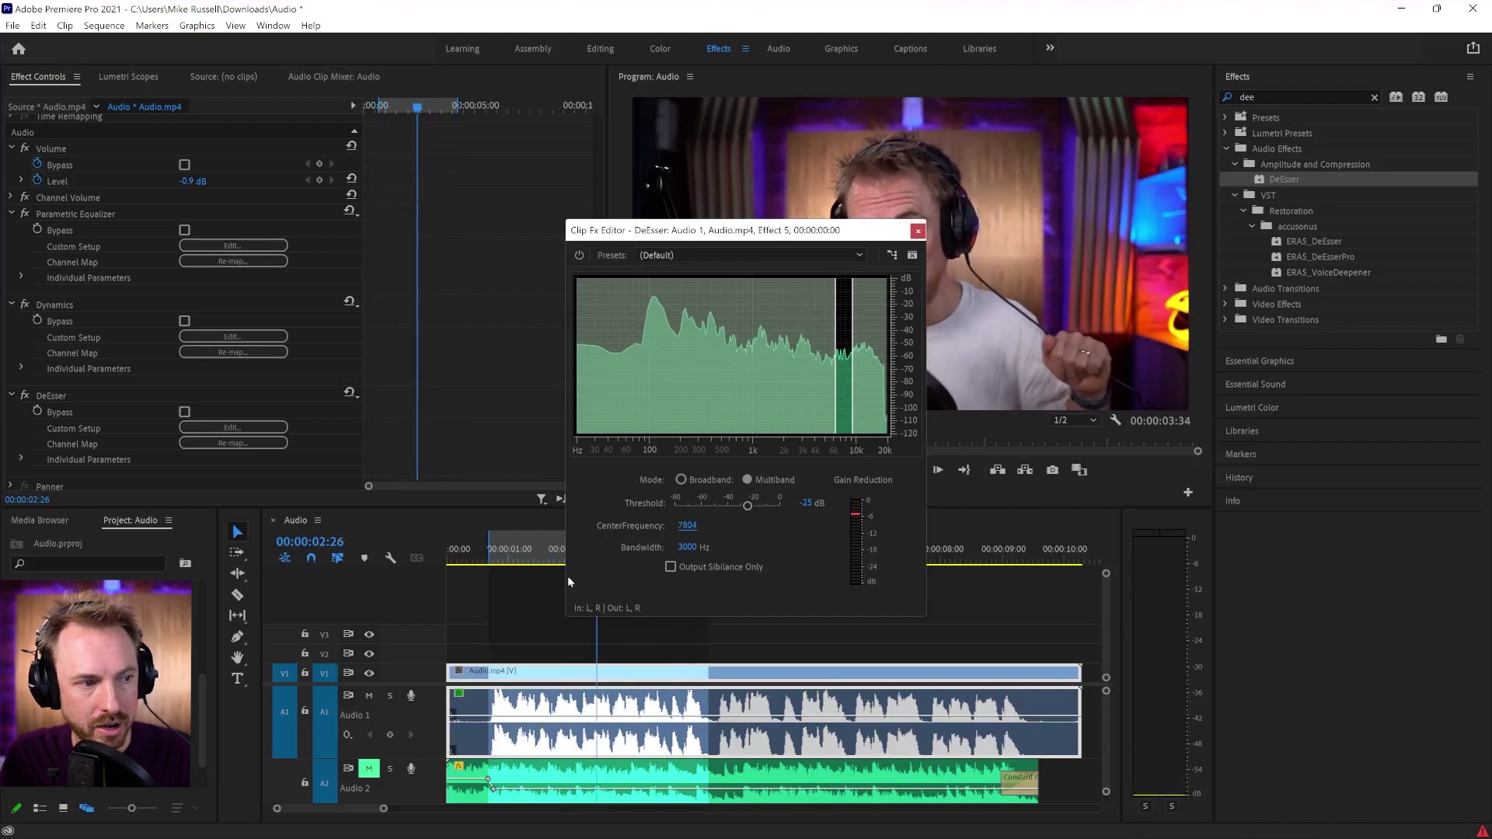
pyautogui.moveTo(527, 557)
pyautogui.mouseDown()
pyautogui.moveTo(555, 557)
pyautogui.moveTo(520, 557)
pyautogui.mouseUp()
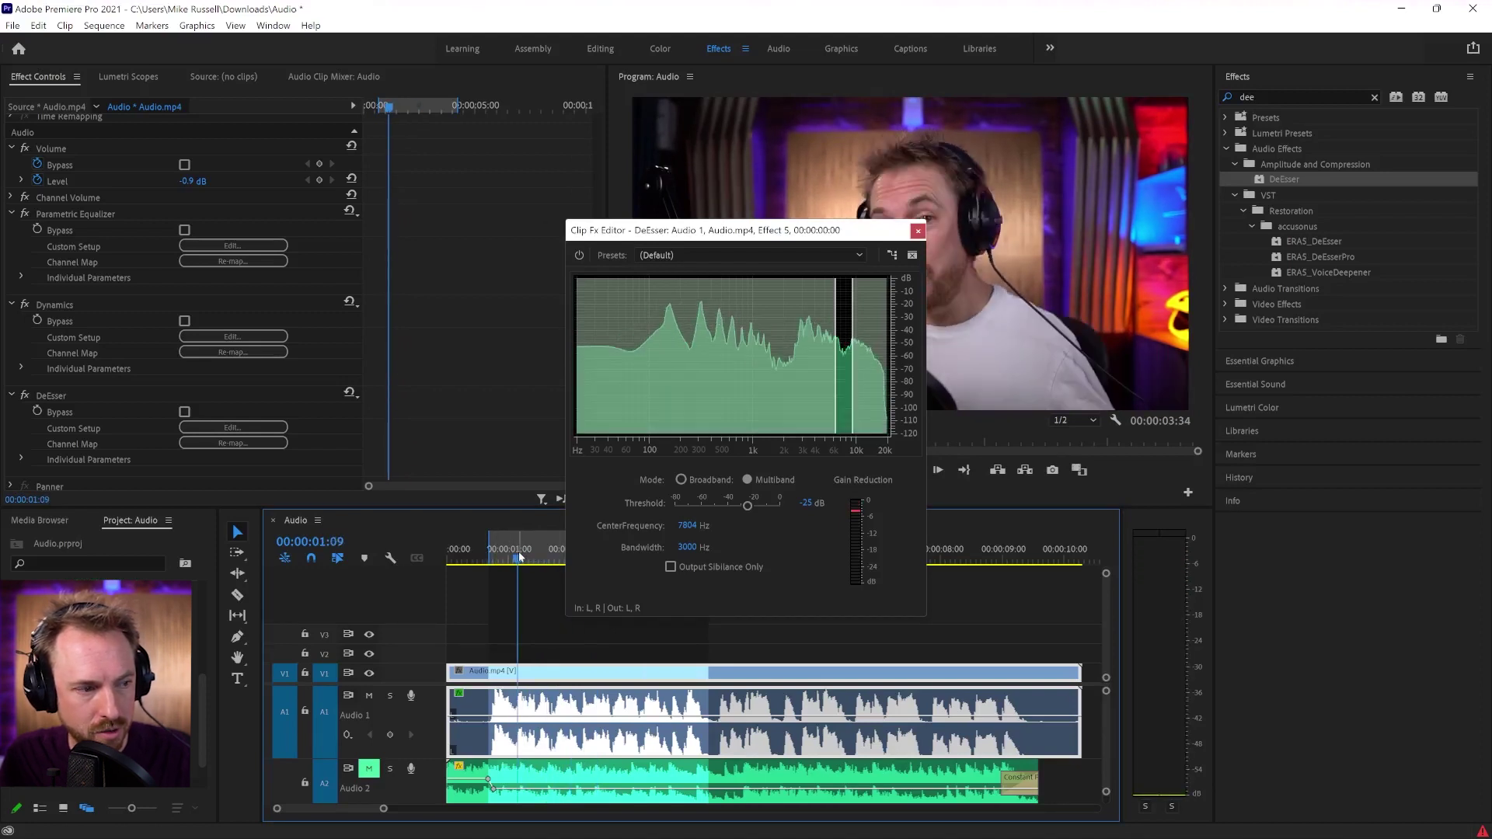
pyautogui.press('space')
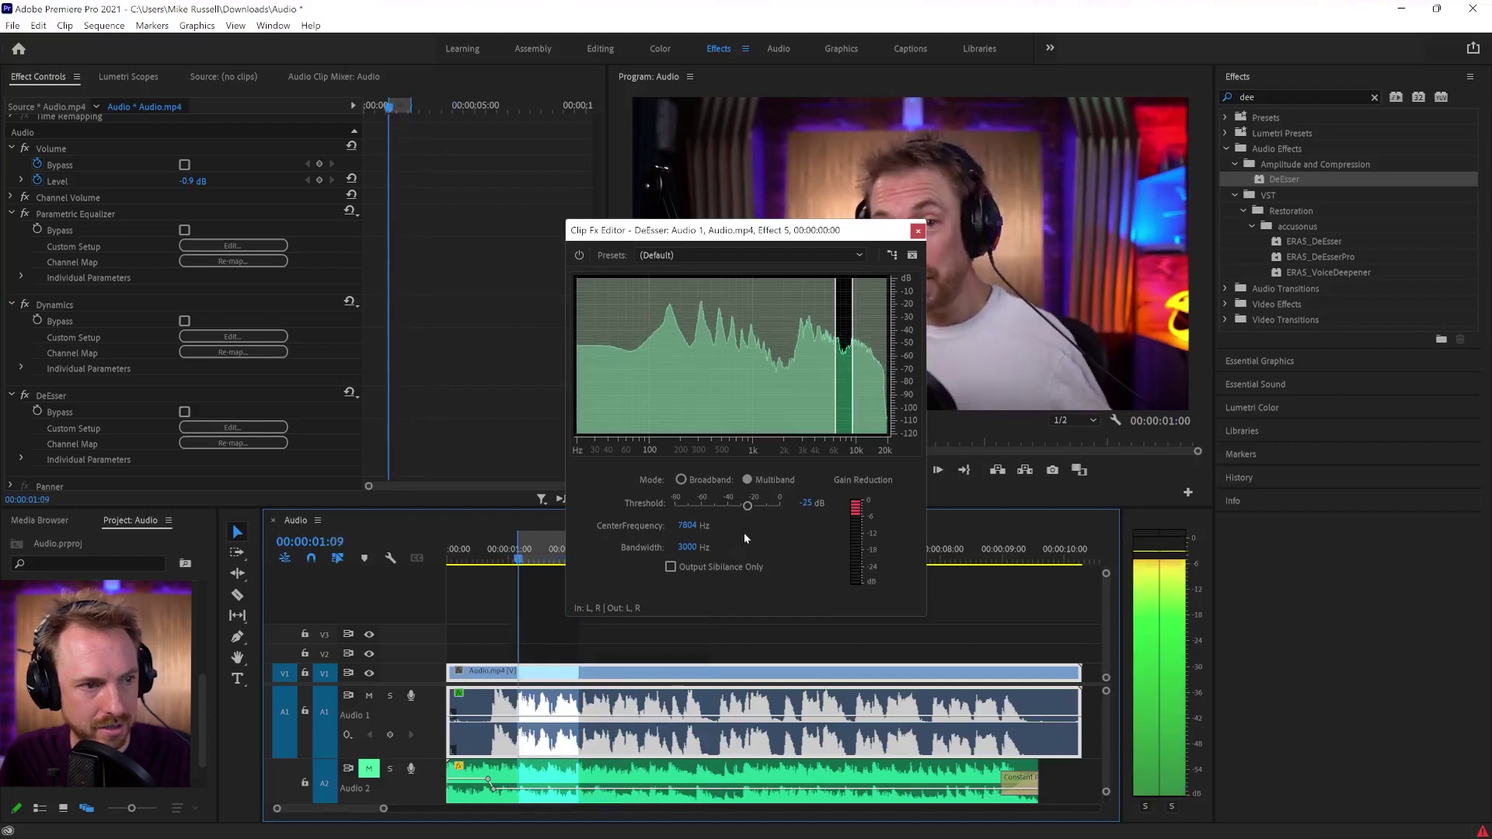
pyautogui.moveTo(687, 526)
pyautogui.mouseDown()
pyautogui.moveTo(673, 577)
pyautogui.moveTo(691, 543)
pyautogui.mouseUp()
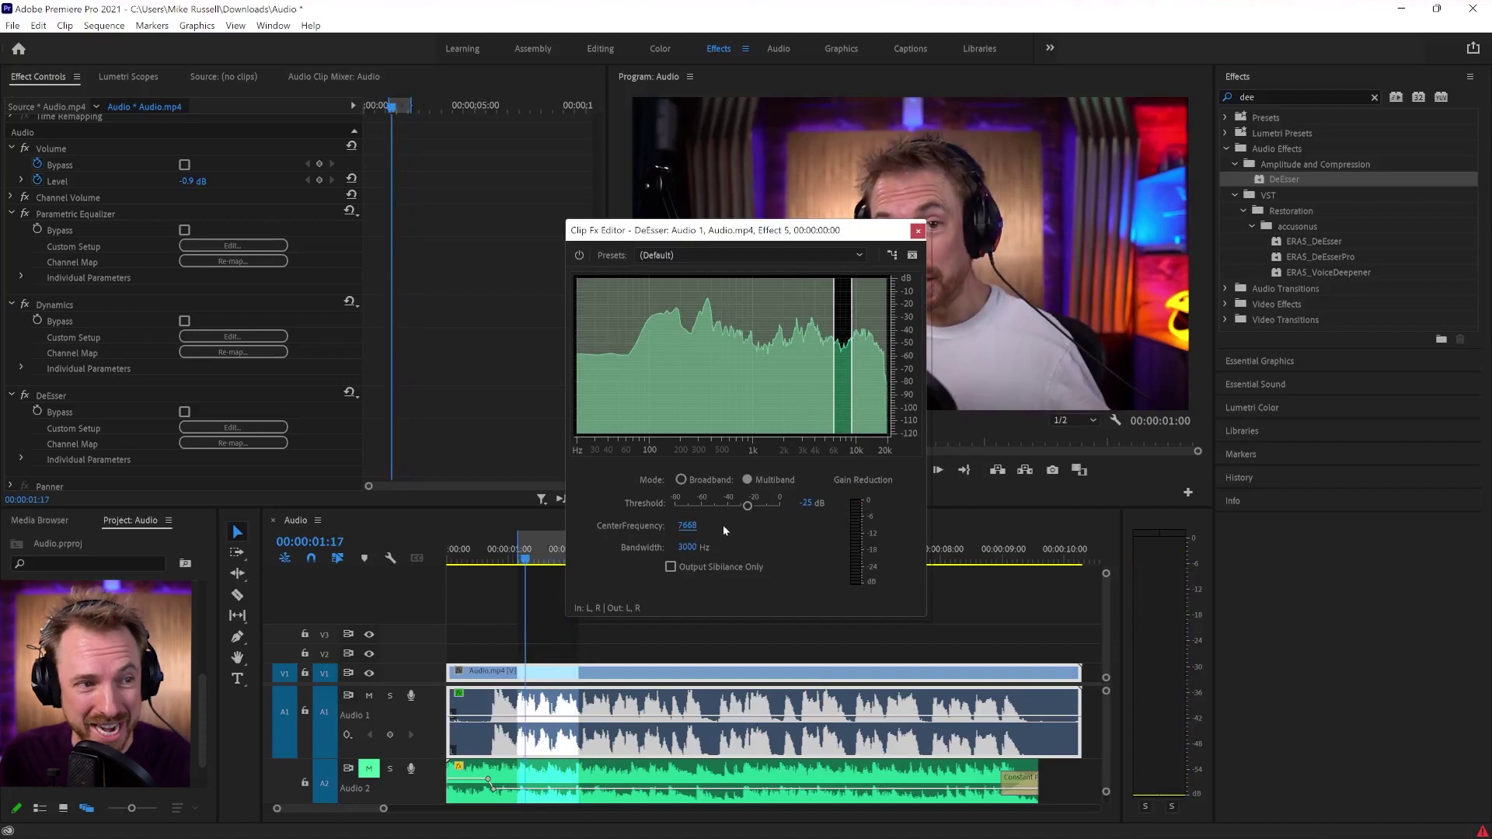
pyautogui.moveTo(688, 548); pyautogui.dragTo(696, 545)
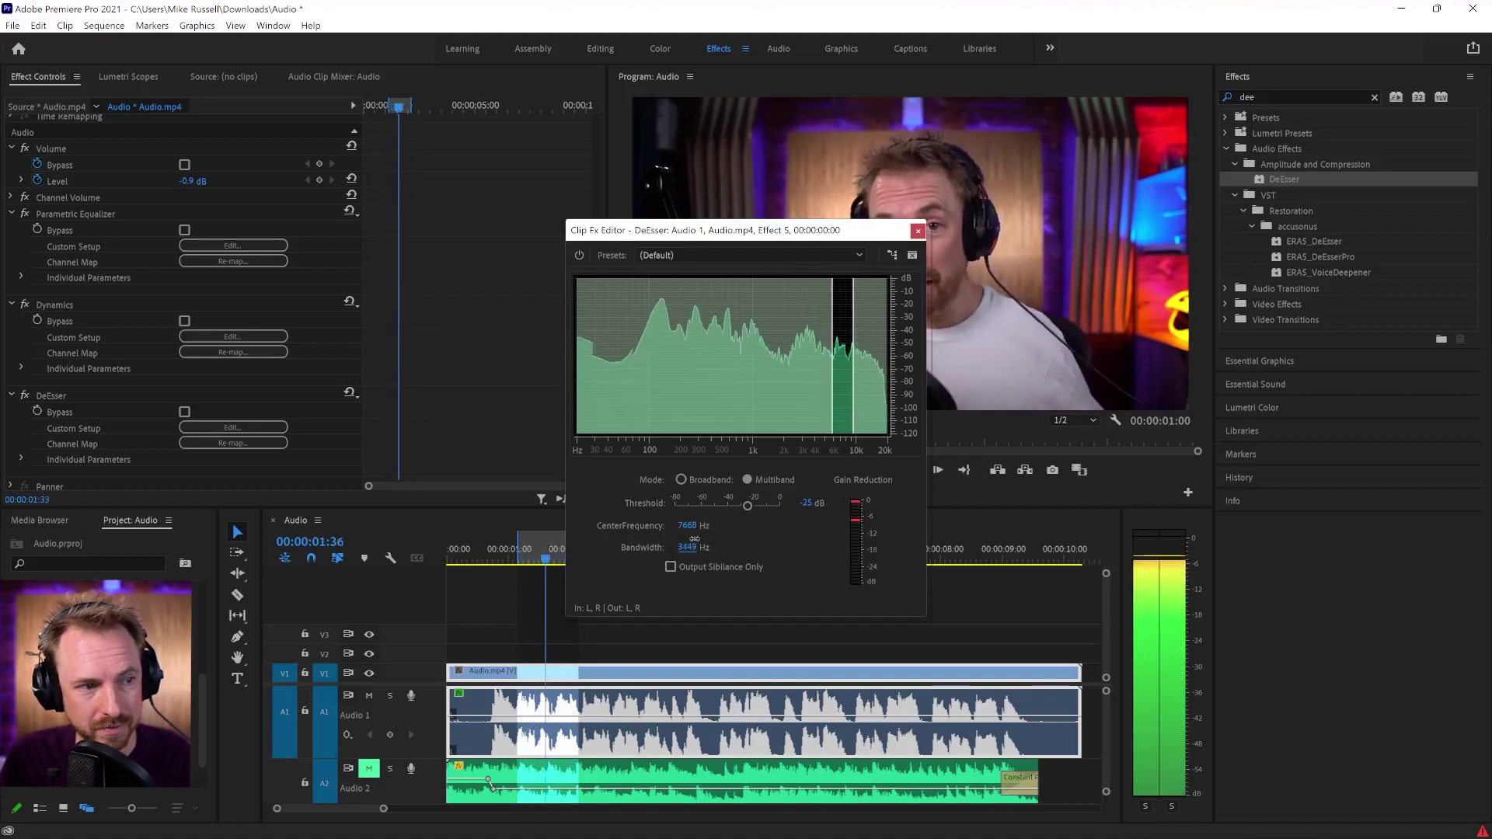
pyautogui.click(481, 556)
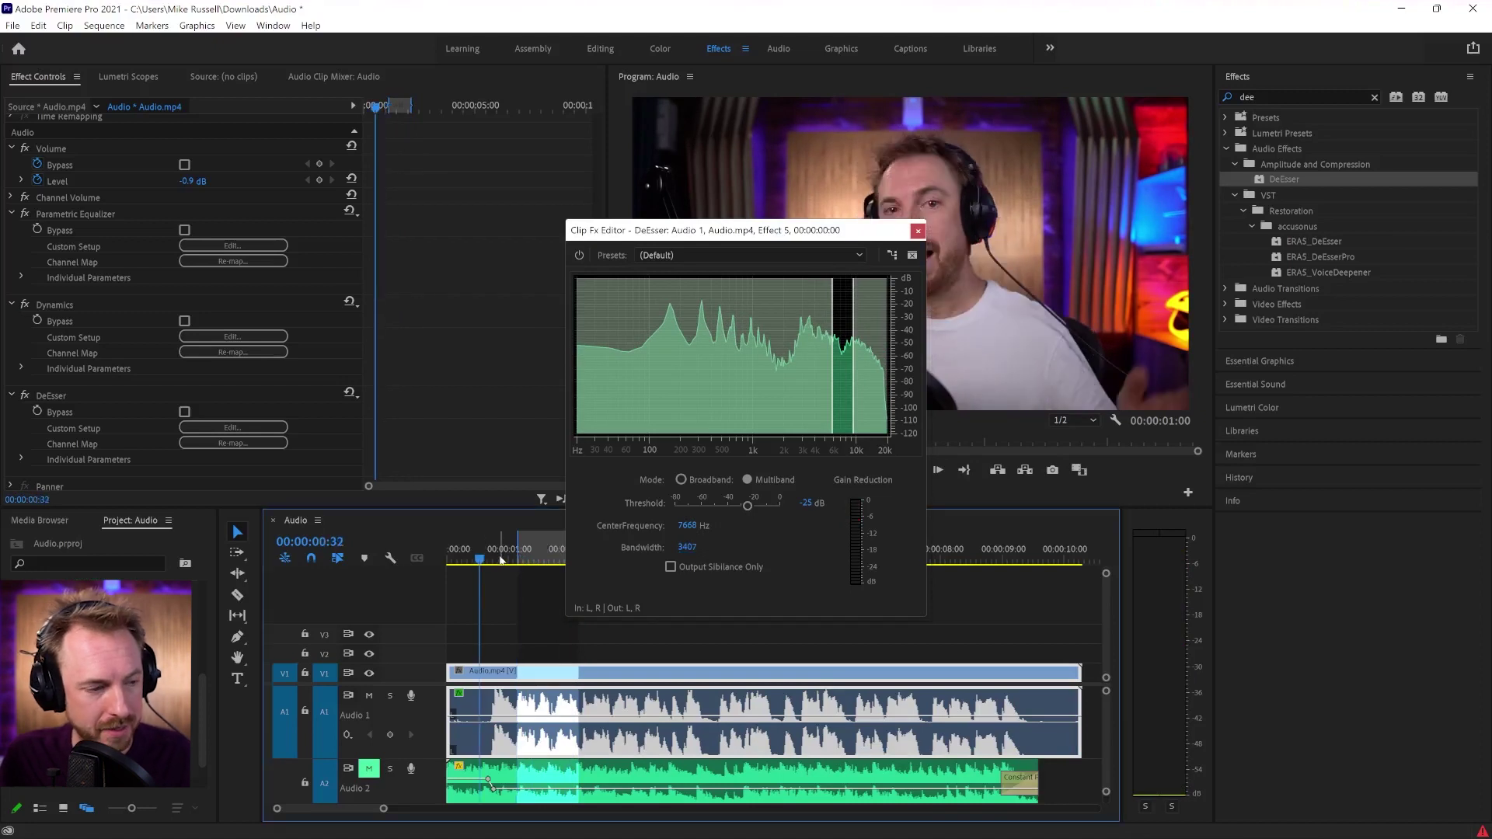
# - Clear the sequence's In and Out points and play the whole sequence
pyautogui.rightClick(508, 558)
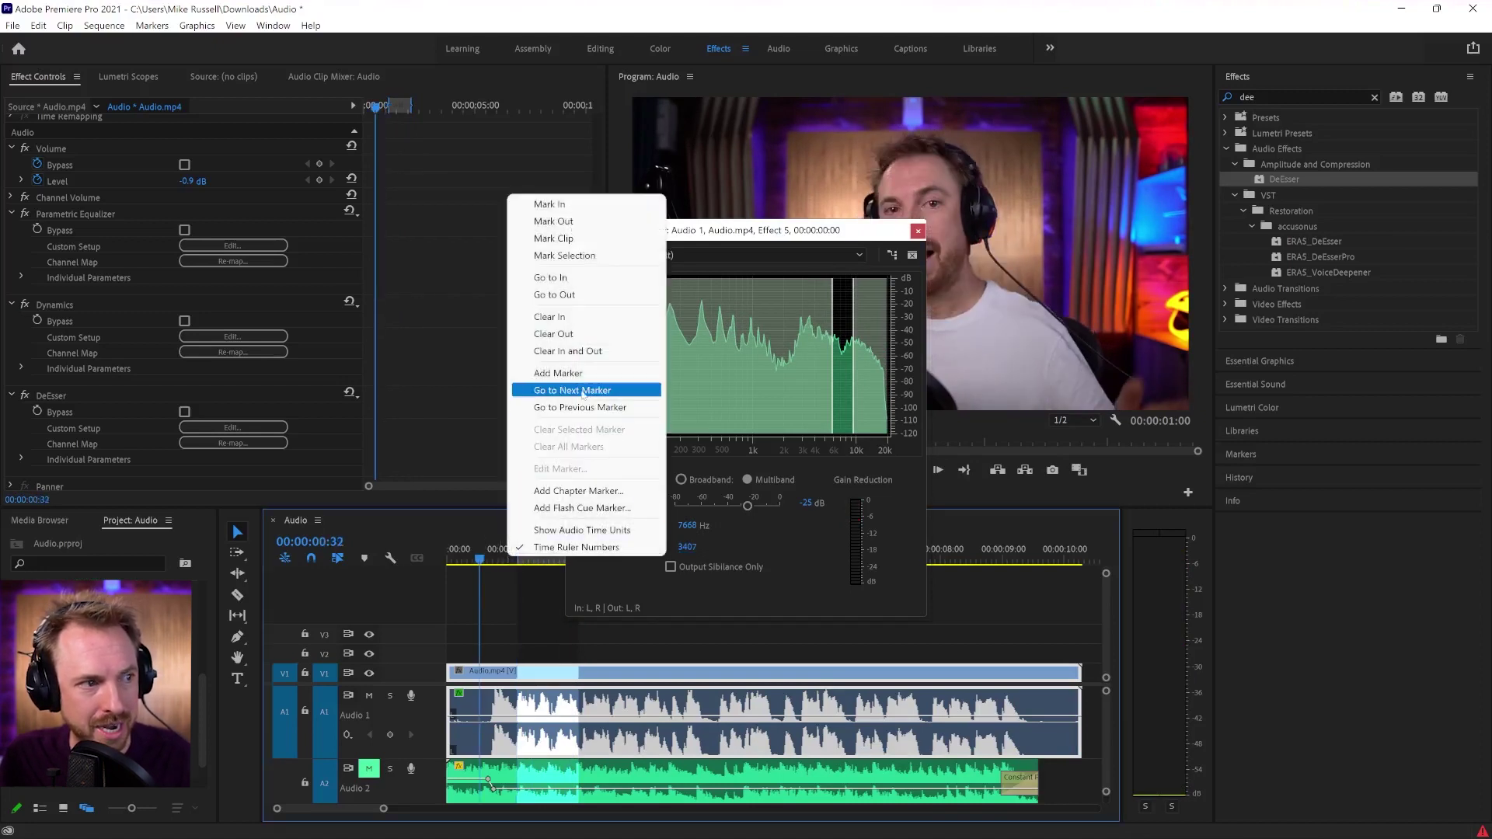
pyautogui.click(544, 353)
pyautogui.press('space')
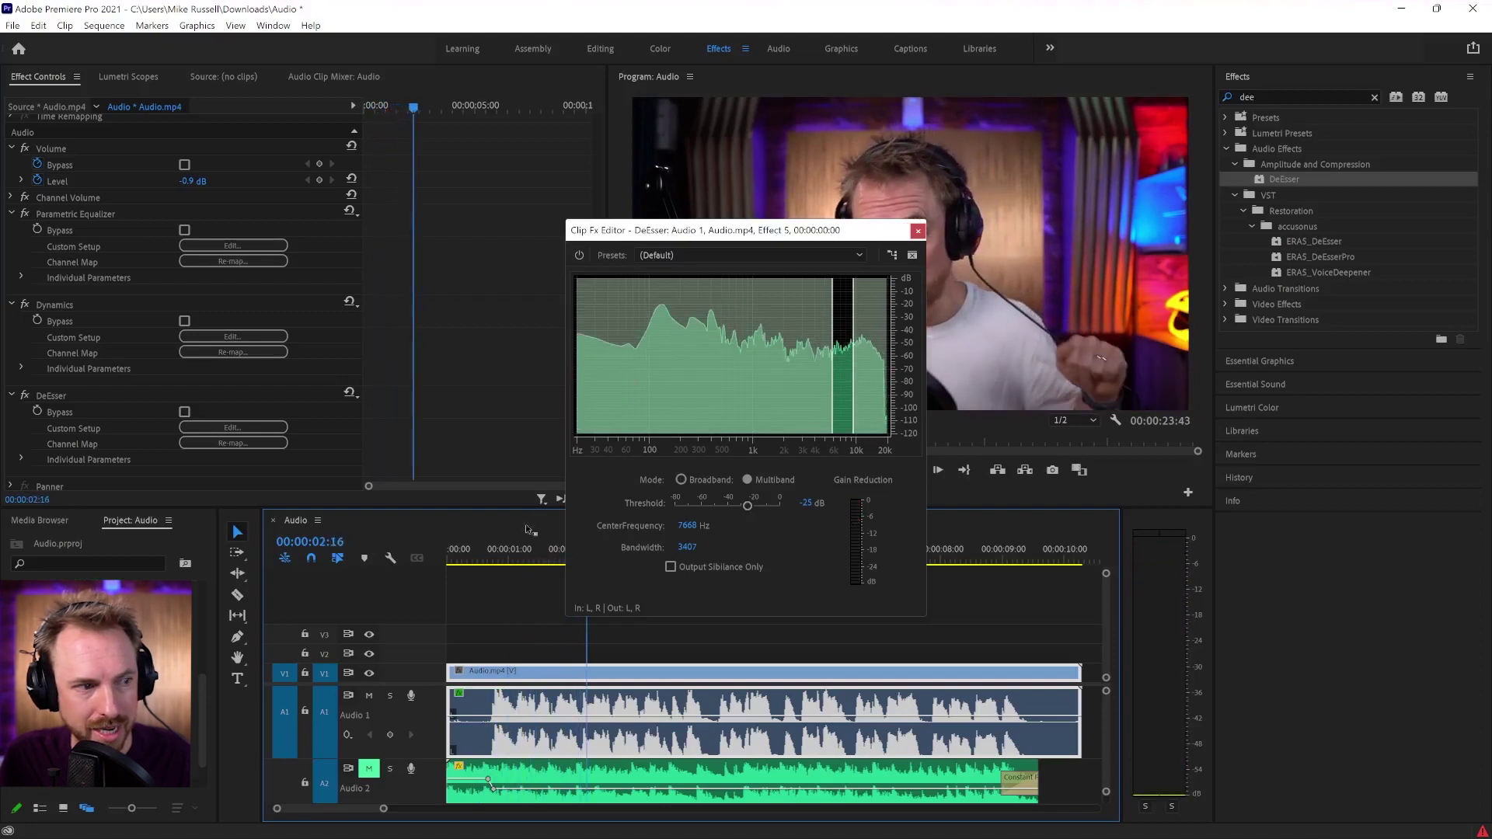
# - Raise the DeEsser threshold from -25 dB to -20 dB
pyautogui.moveTo(747, 505); pyautogui.dragTo(760, 507)
pyautogui.press('space')
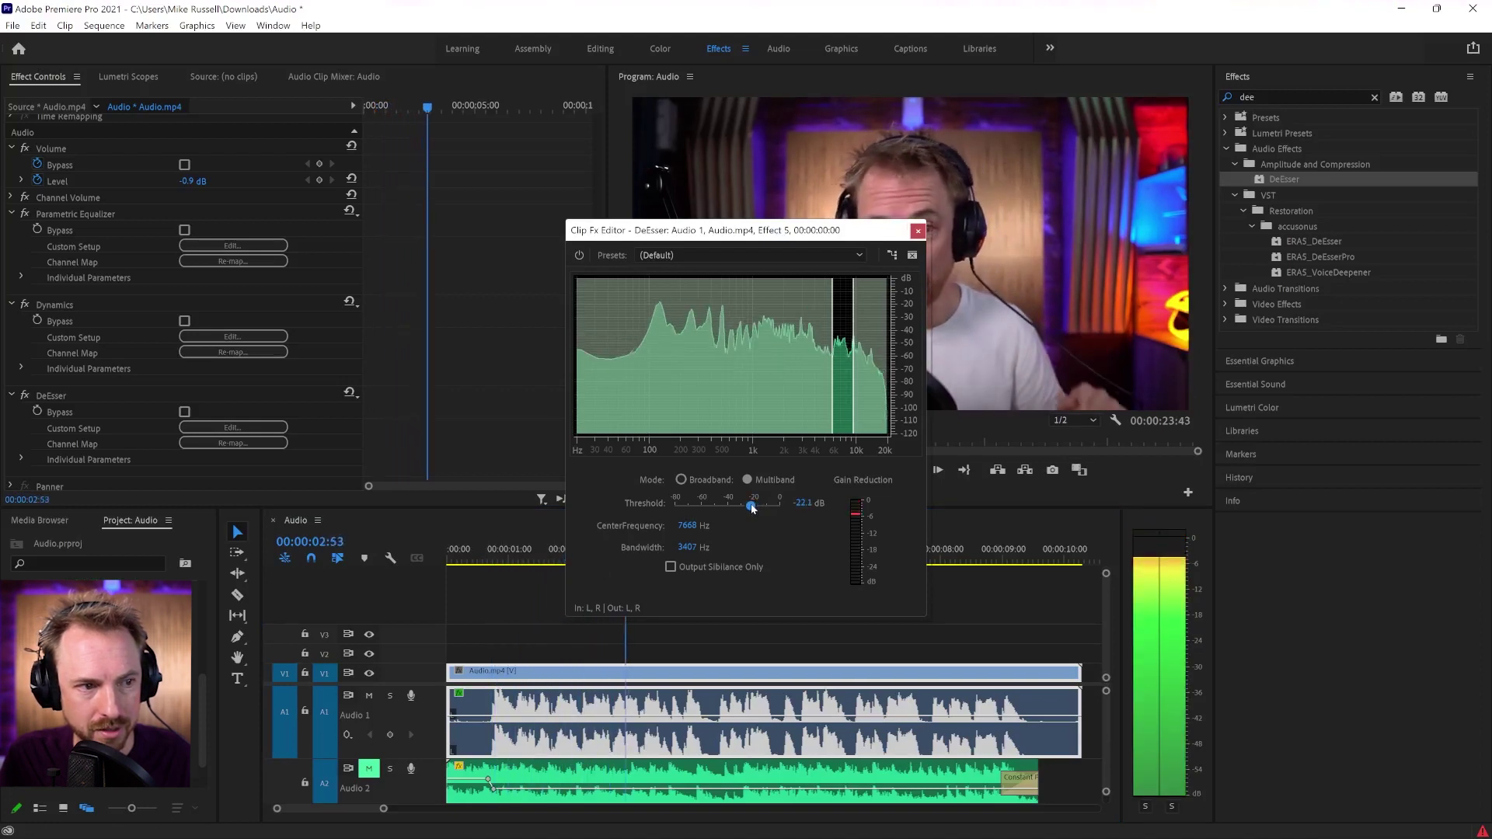
pyautogui.moveTo(752, 507); pyautogui.dragTo(756, 508)
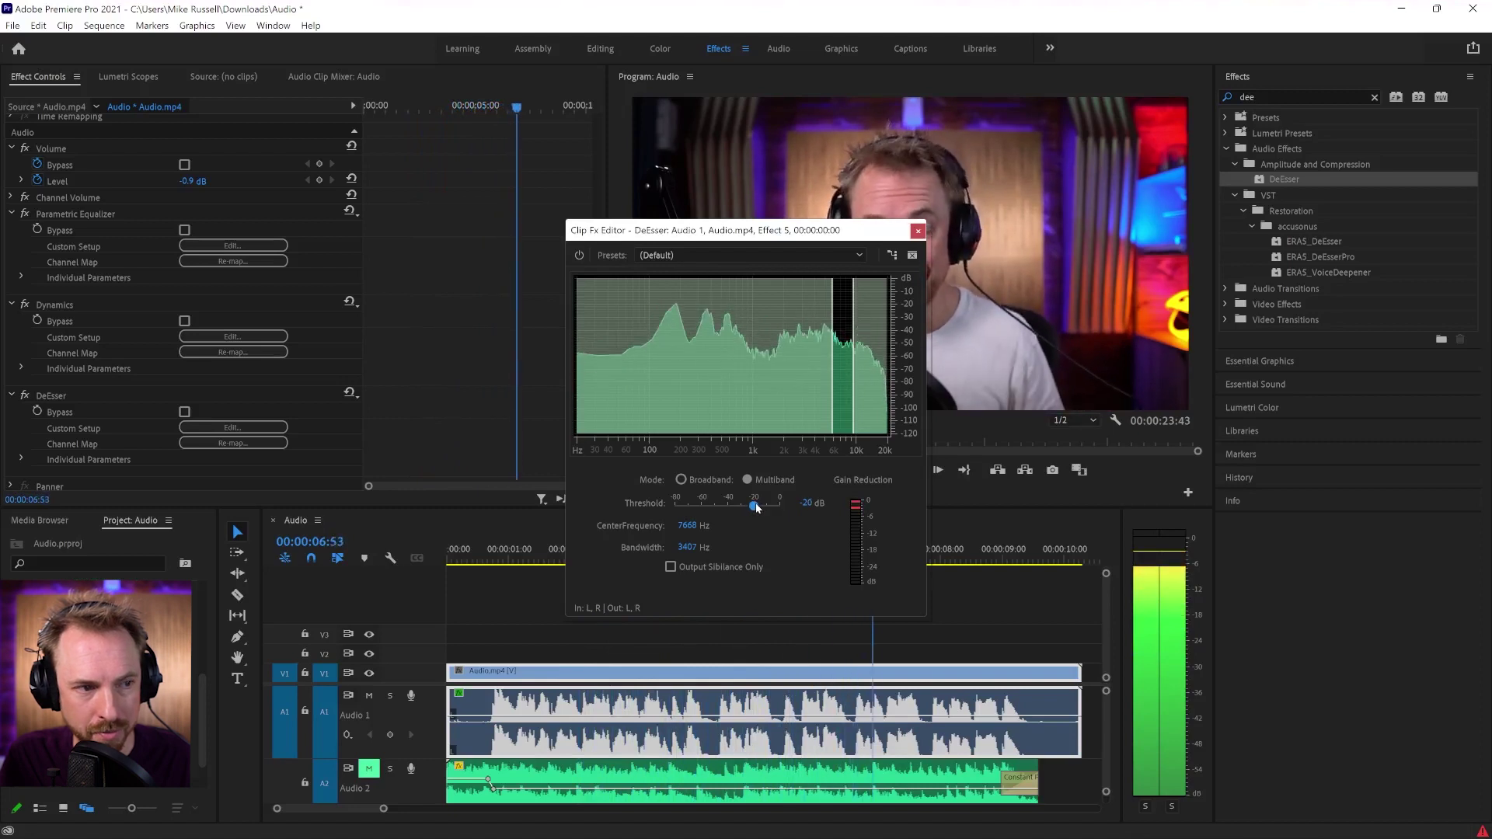
pyautogui.click(917, 232)
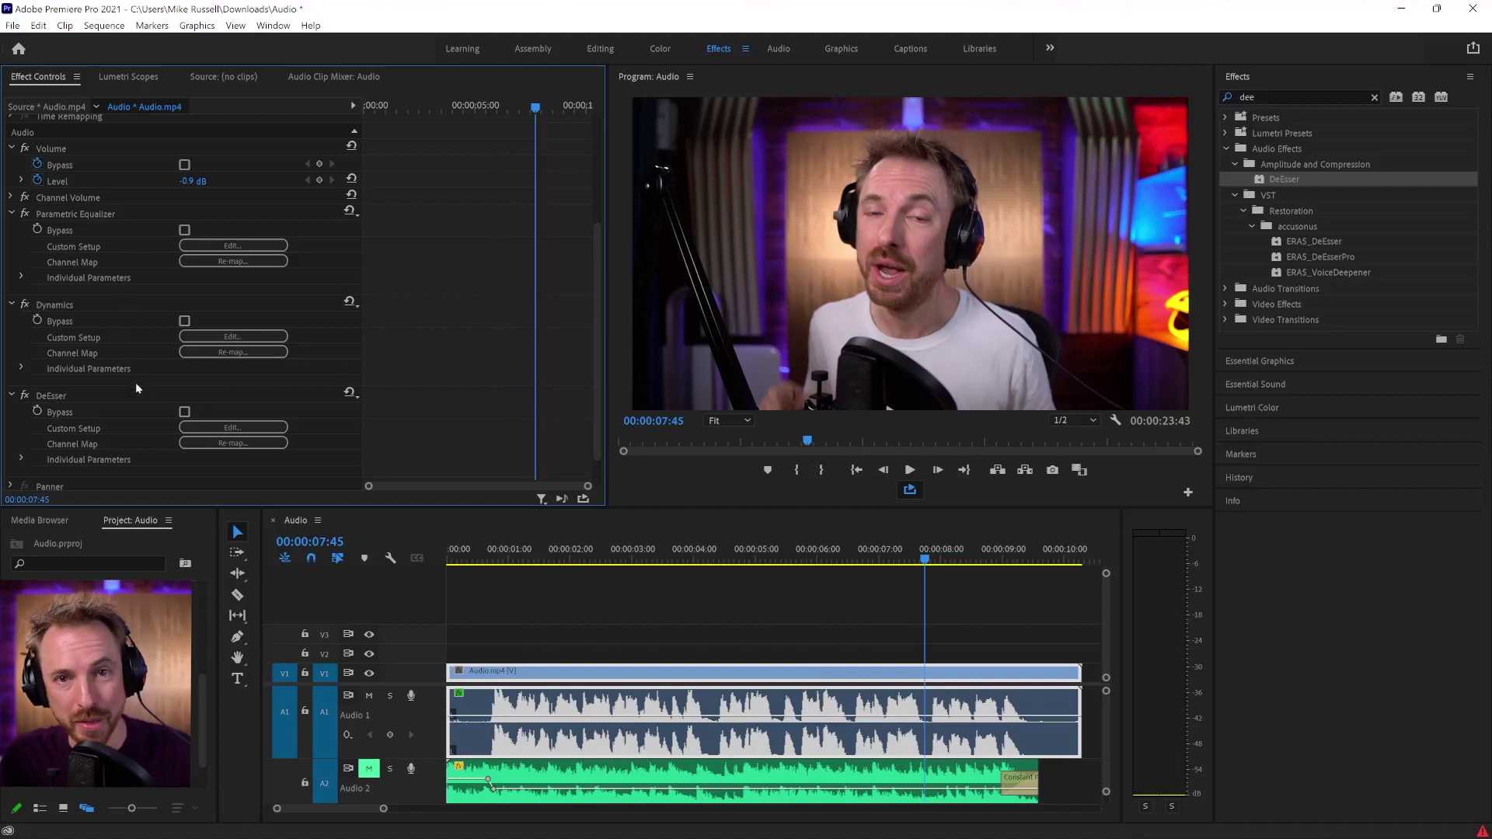
# - Collapse the Parametric Equalizer, Dynamics and DeEsser, then select all three
pyautogui.click(12, 214)
pyautogui.click(11, 267)
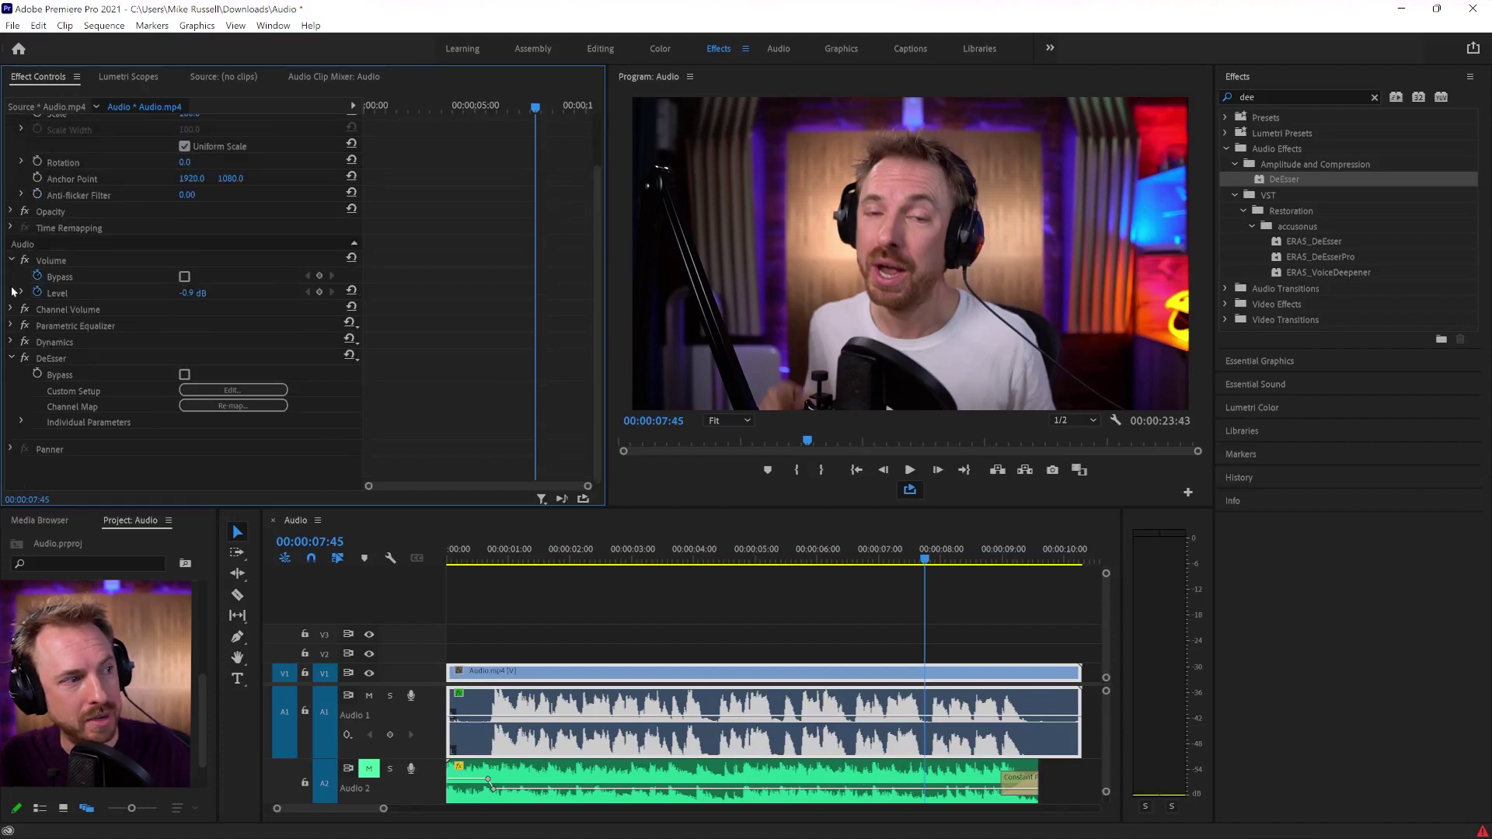
pyautogui.click(11, 358)
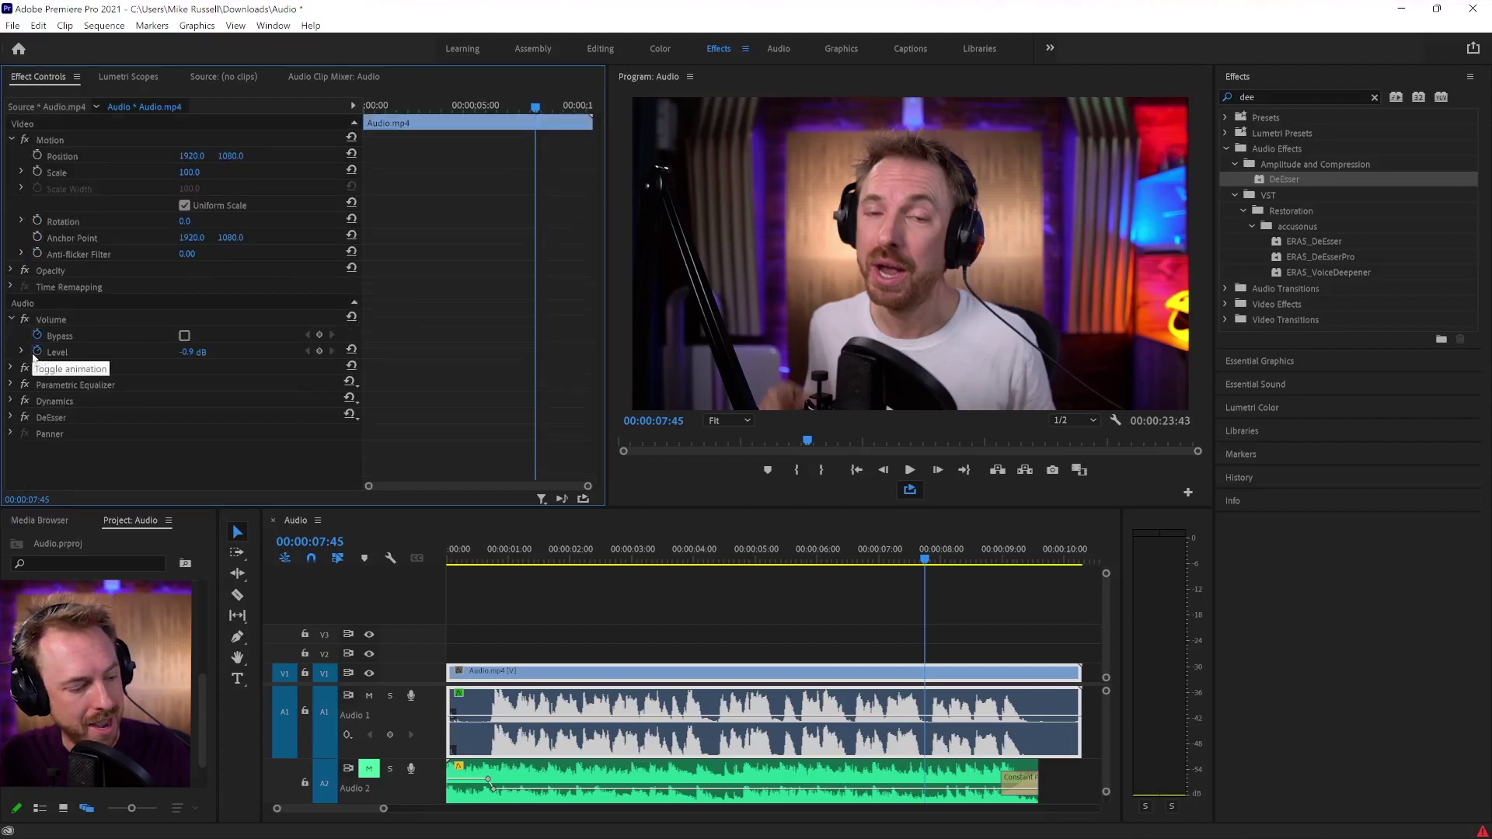
pyautogui.keyDown('ctrl'); pyautogui.click(71, 386); pyautogui.keyUp('ctrl')
pyautogui.keyDown('ctrl'); pyautogui.click(73, 402); pyautogui.keyUp('ctrl')
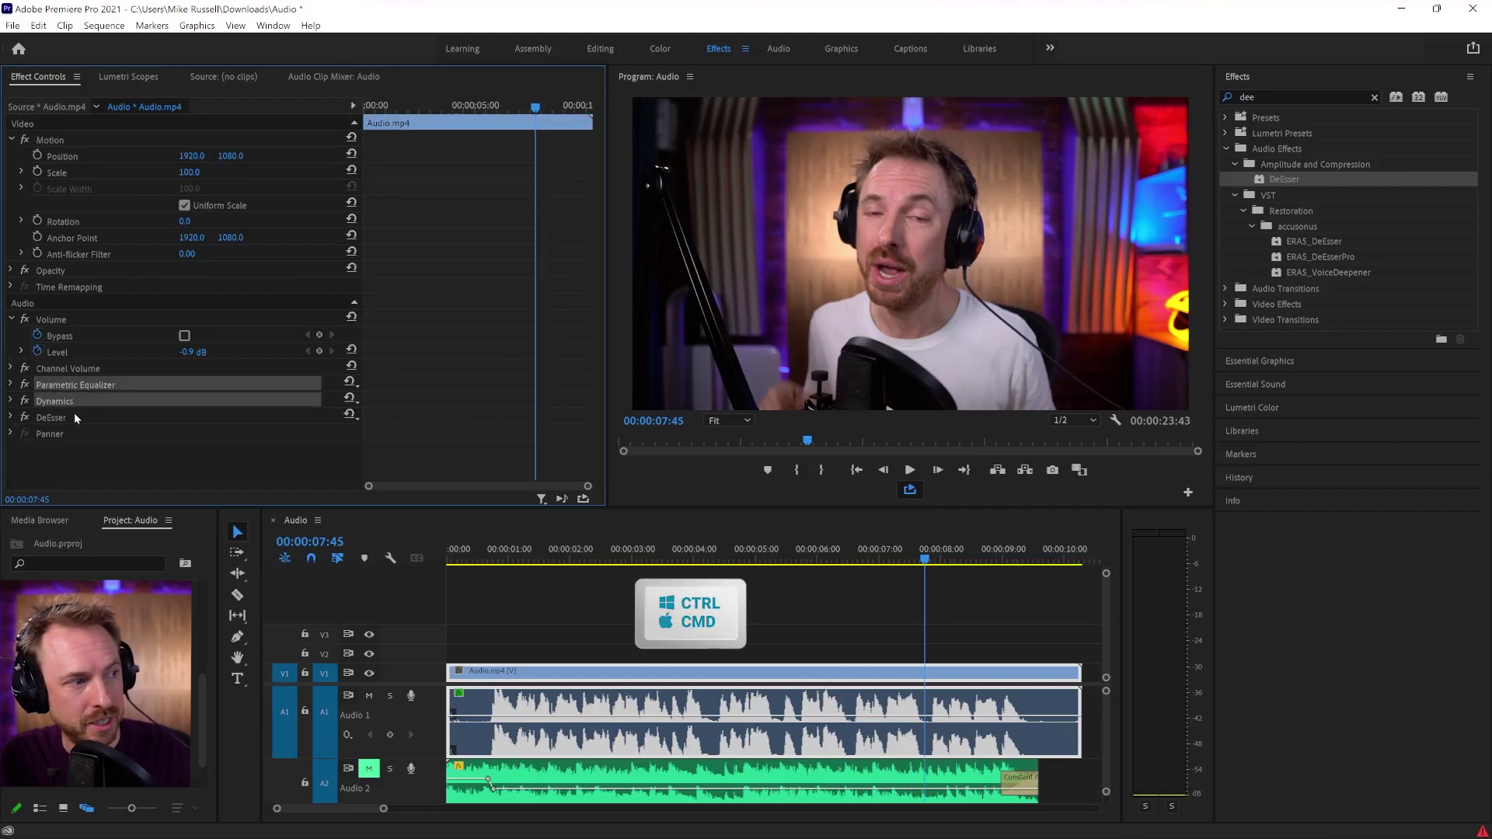
pyautogui.keyDown('ctrl'); pyautogui.click(75, 419); pyautogui.keyUp('ctrl')
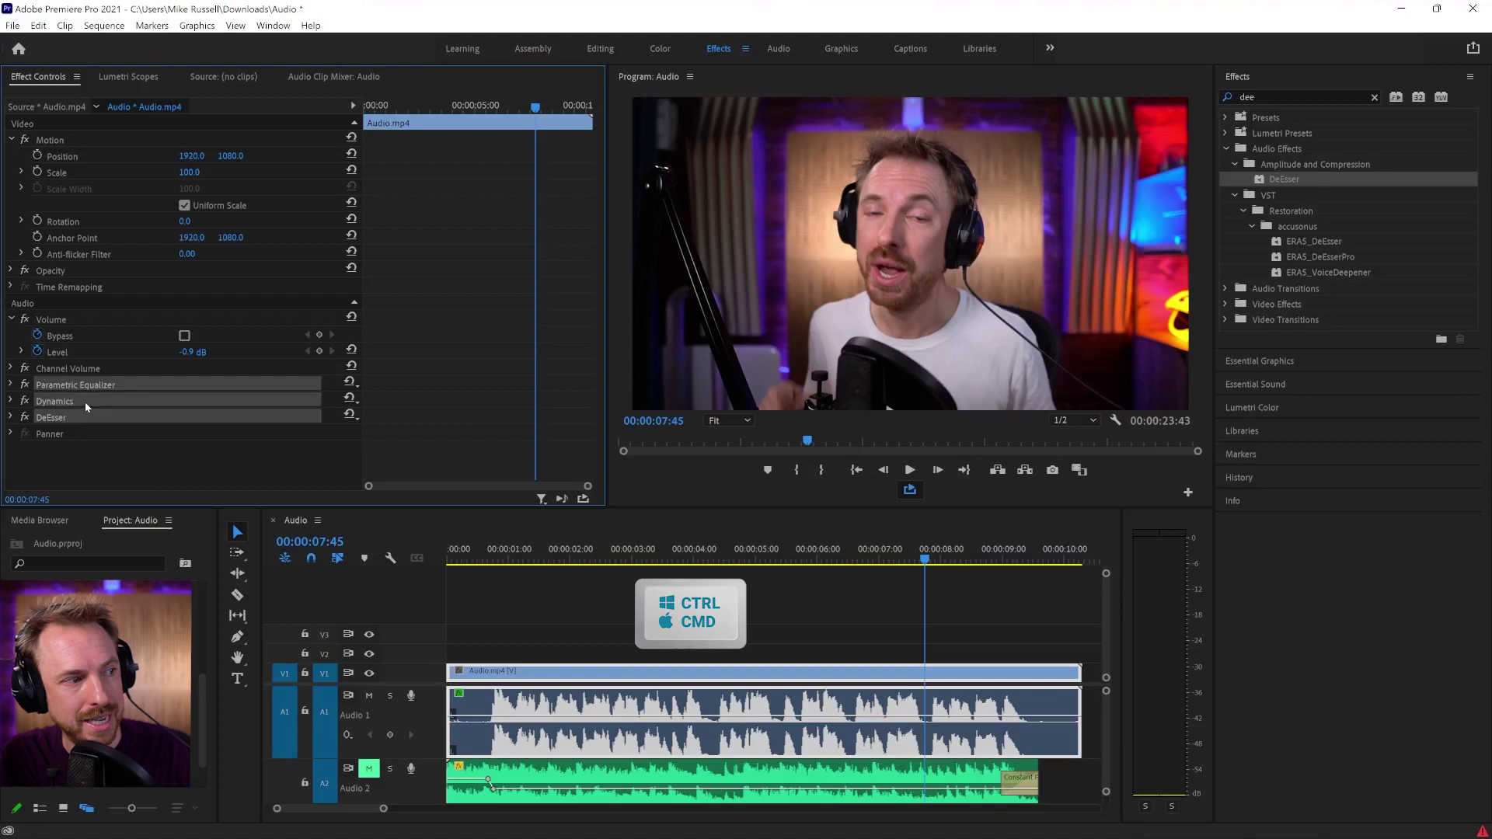
# - Save the three selected effects as a preset named 'Mi'
pyautogui.rightClick(84, 405)
pyautogui.click(118, 431)
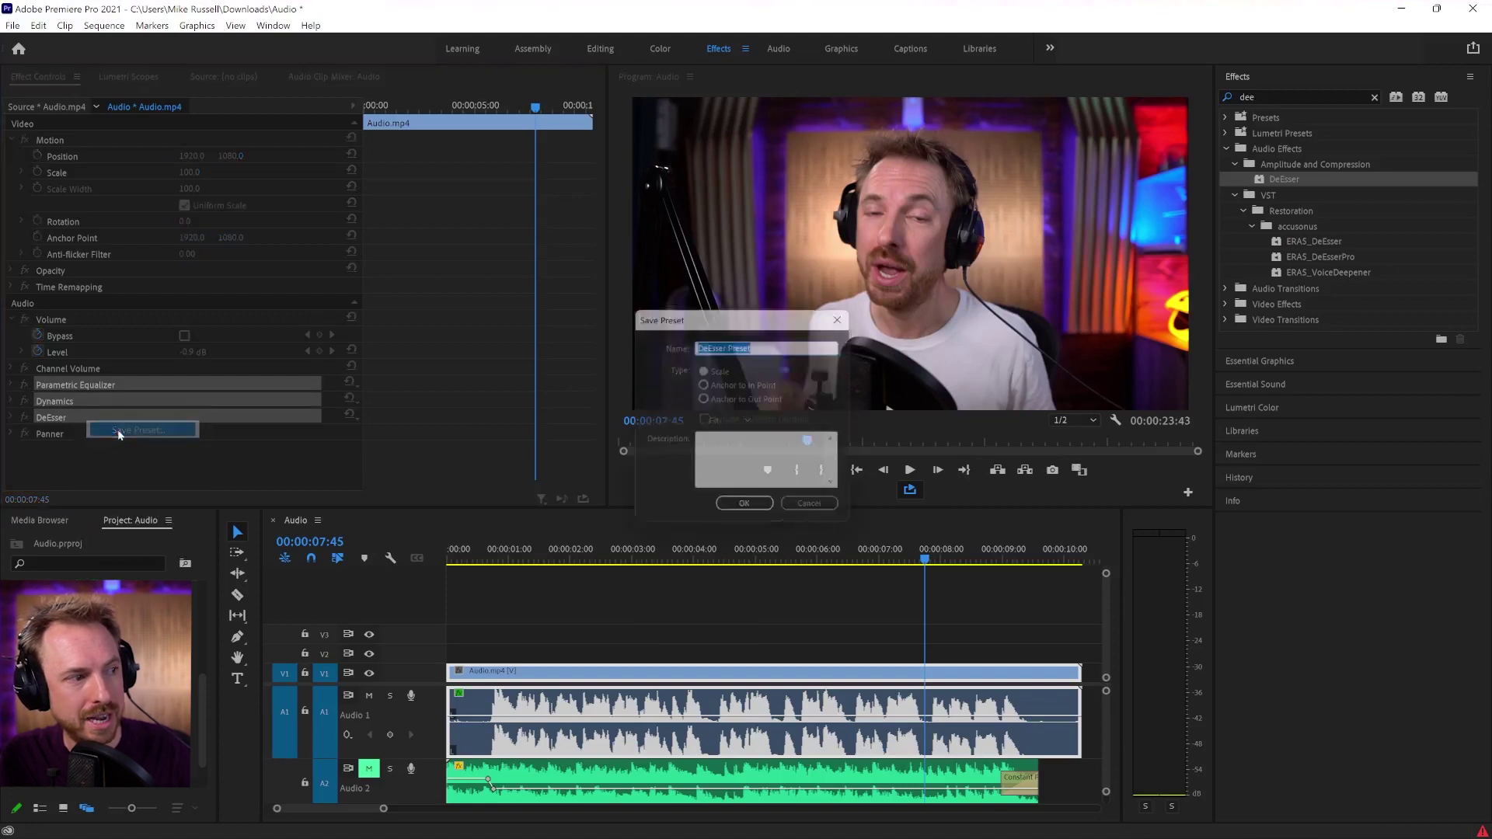
pyautogui.write("Mike's Voic")
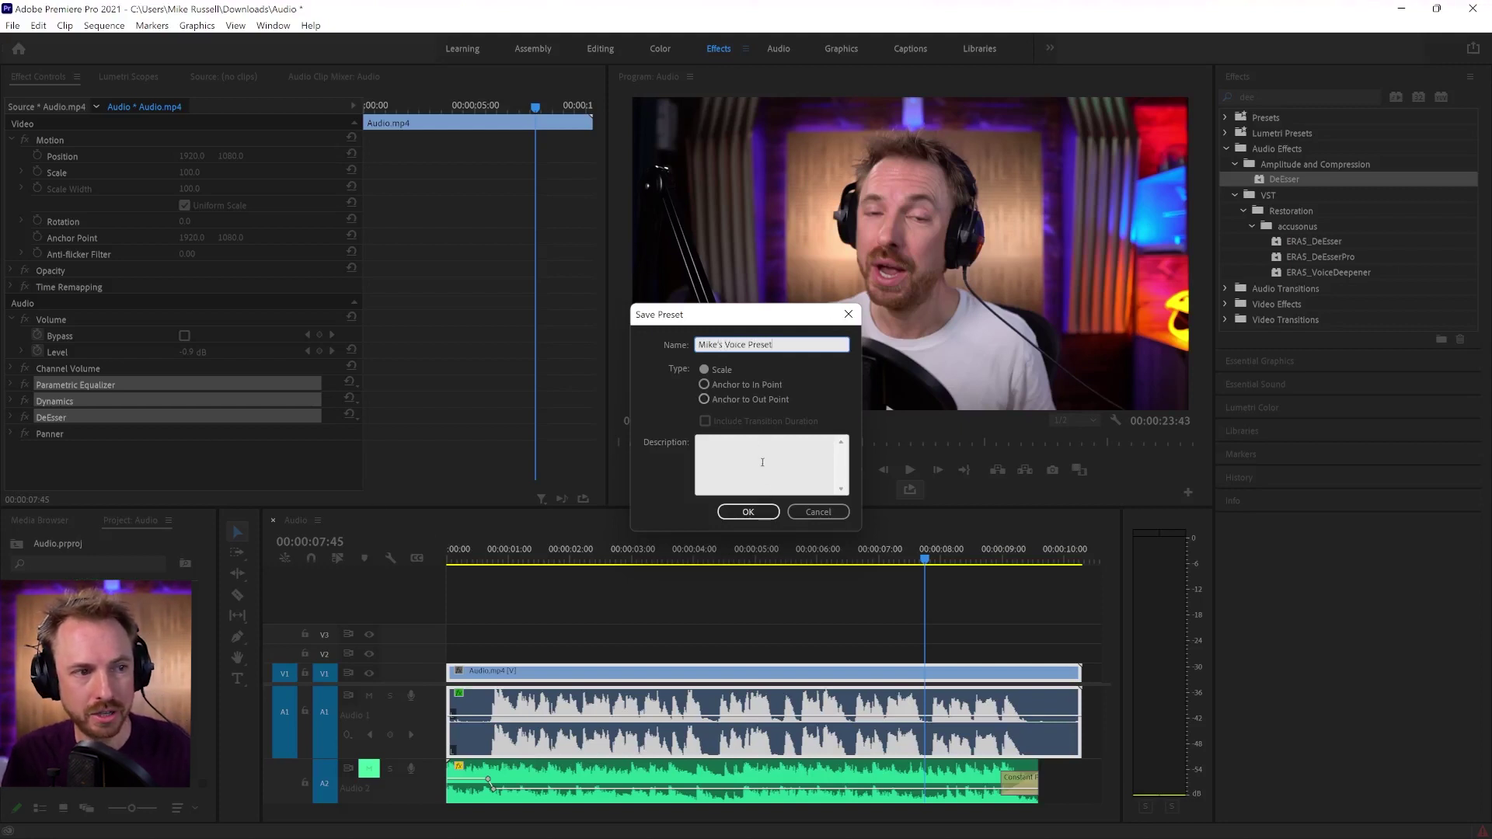
pyautogui.click(748, 511)
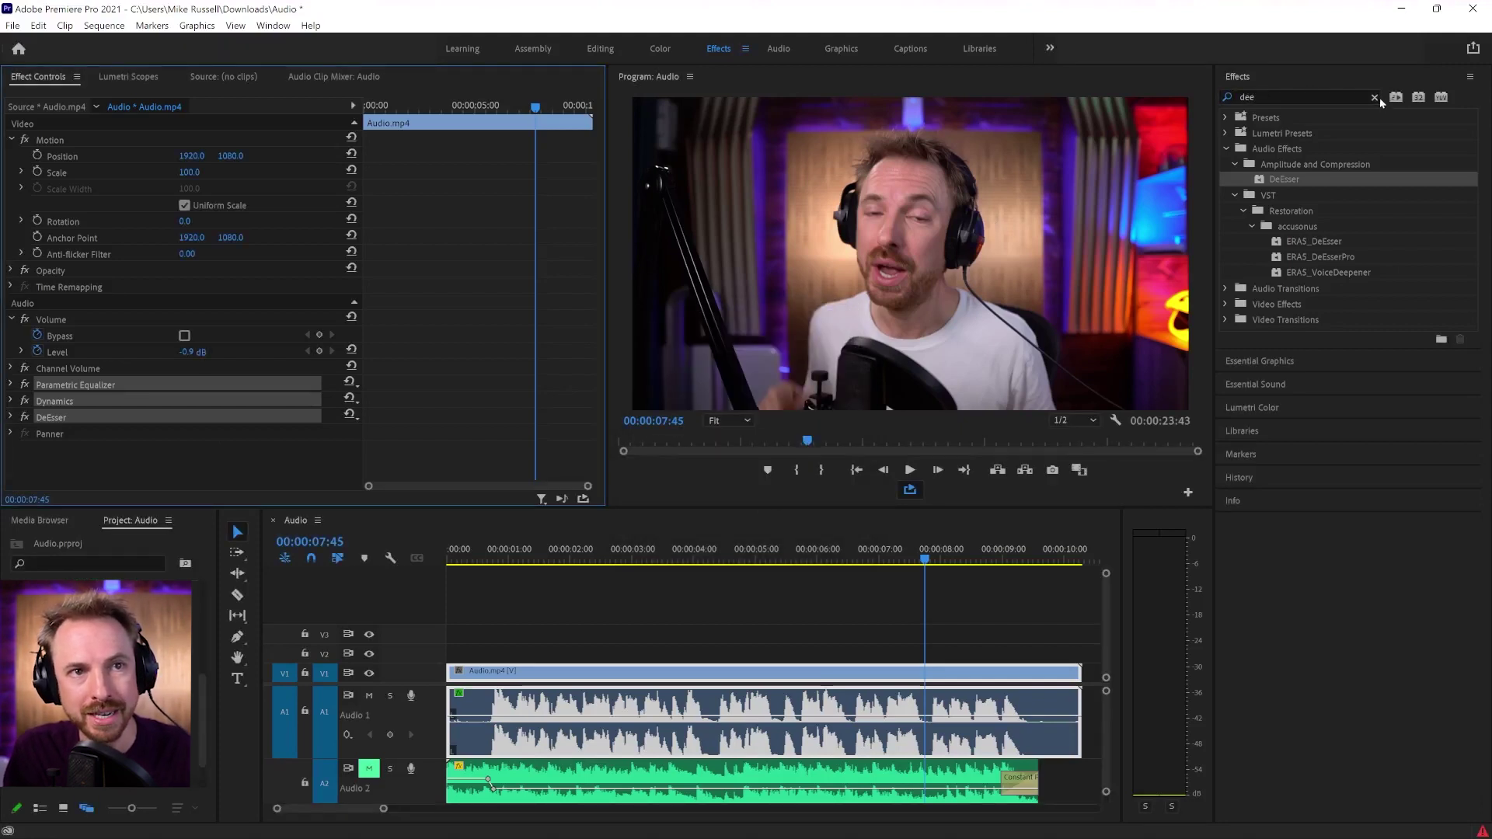
# - Clear the effects search and locate the new voice preset under Presets
pyautogui.click(1375, 97)
pyautogui.click(1226, 116)
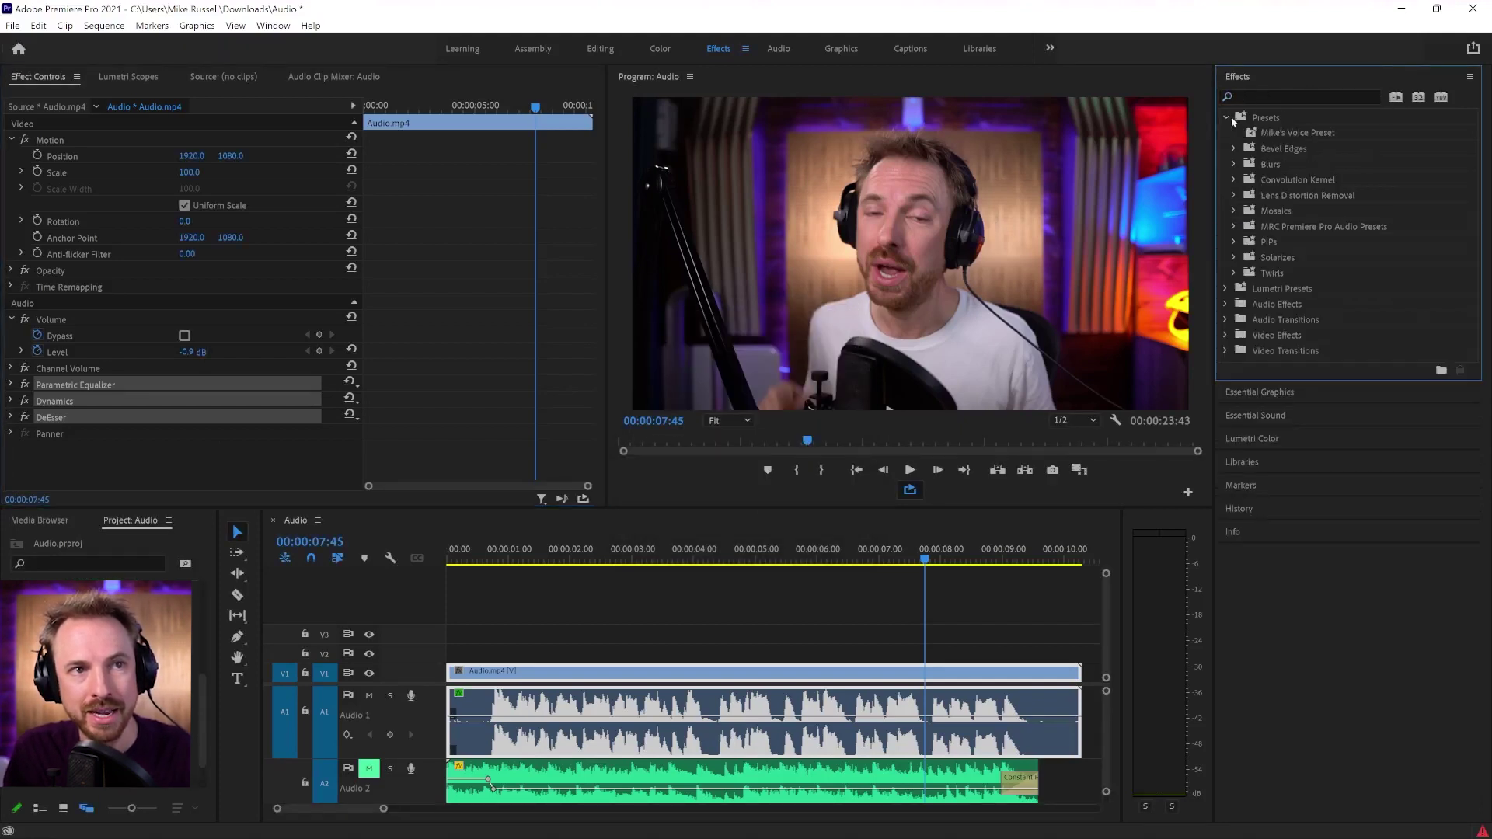
pyautogui.click(1285, 133)
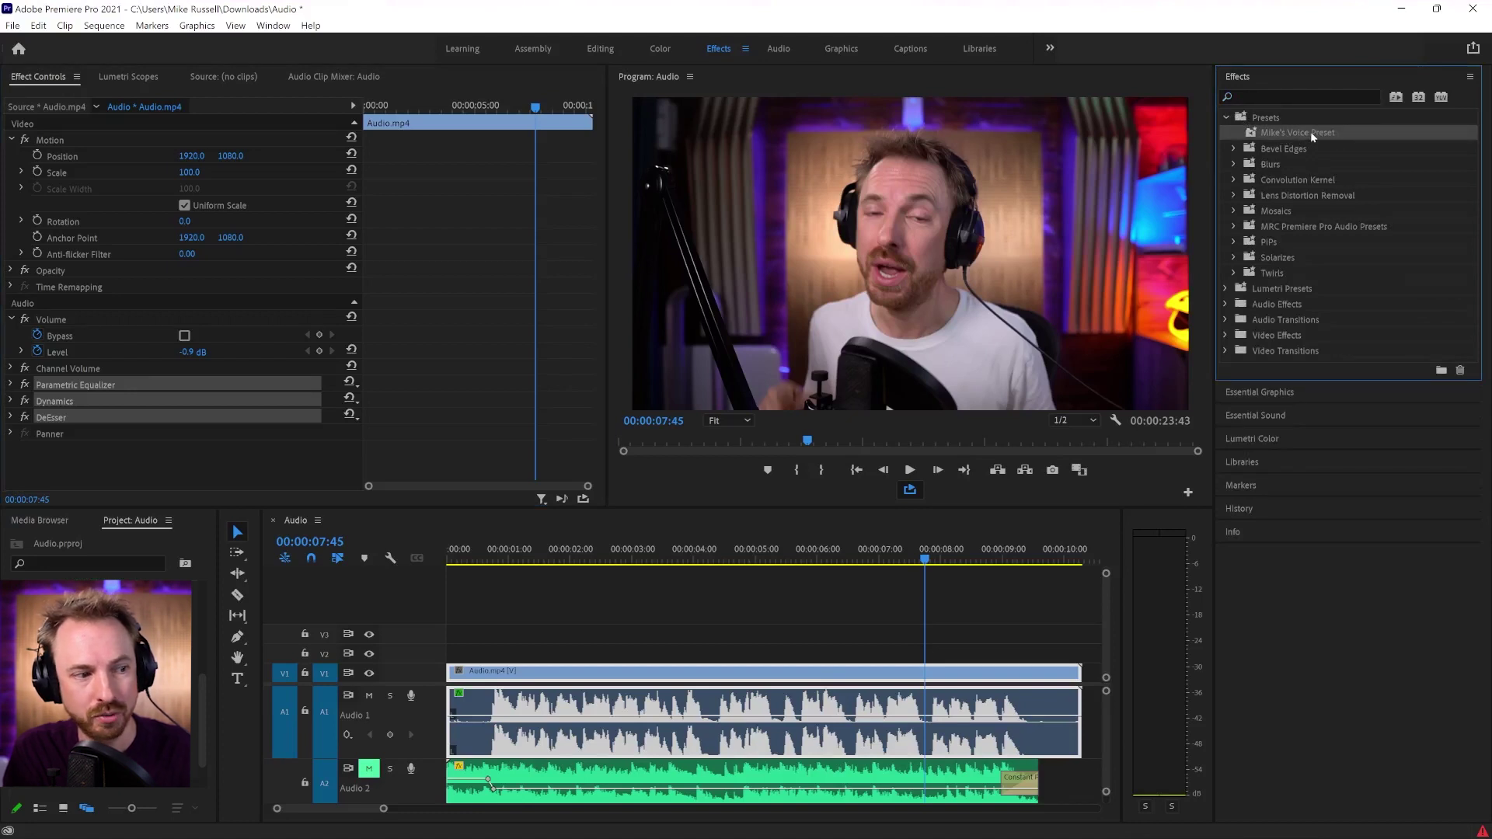
# - Delete the Parametric Equalizer, Dynamics and DeEsser effects from the clip
pyautogui.click(138, 390)
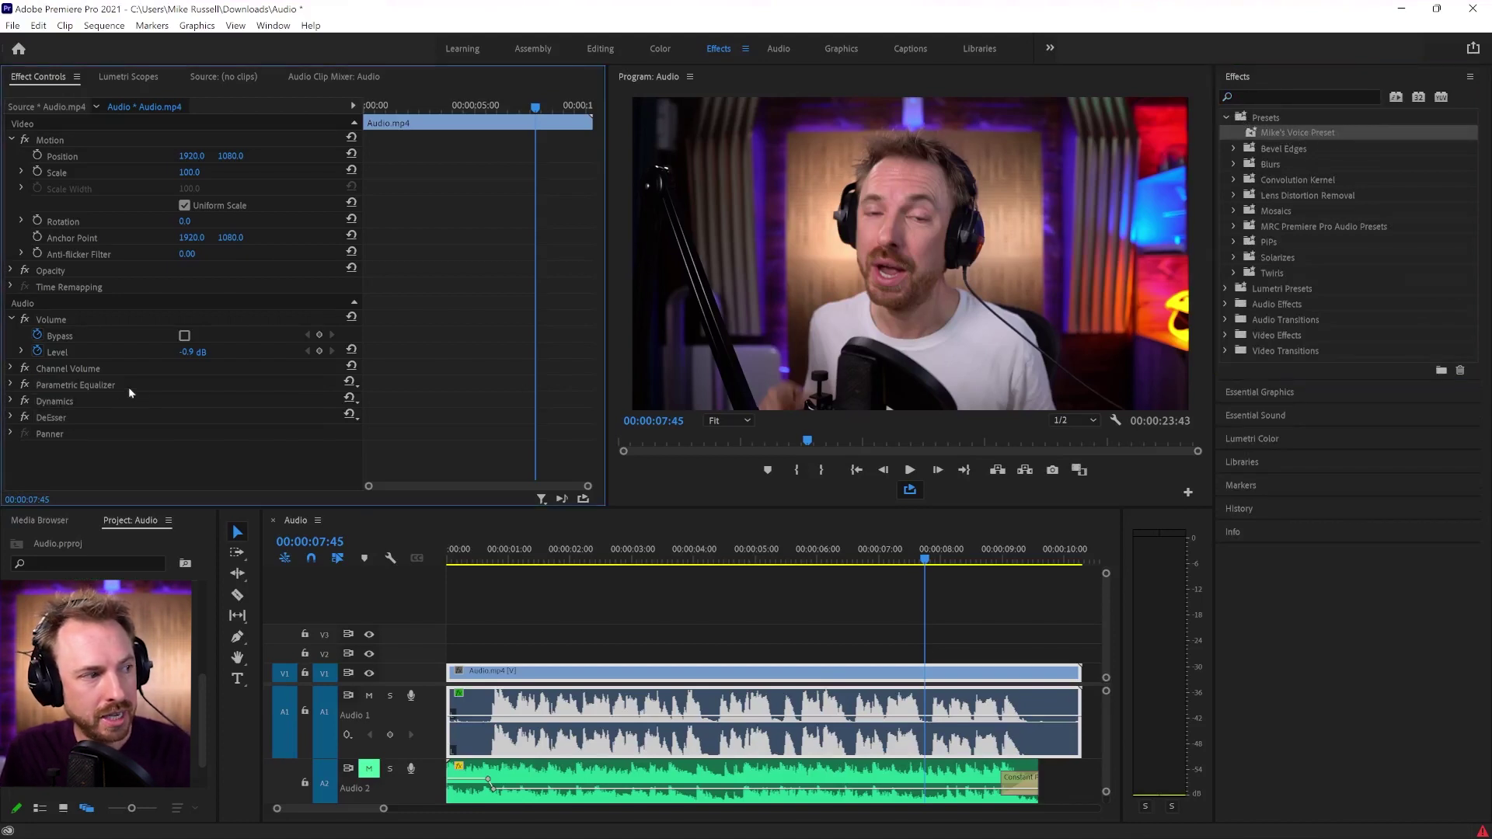
pyautogui.press('Delete')
pyautogui.click(96, 395)
pyautogui.press('Delete')
pyautogui.click(94, 383)
pyautogui.press('Delete')
# - Apply the saved voice preset to the Audio 1 clip
pyautogui.click(1283, 135)
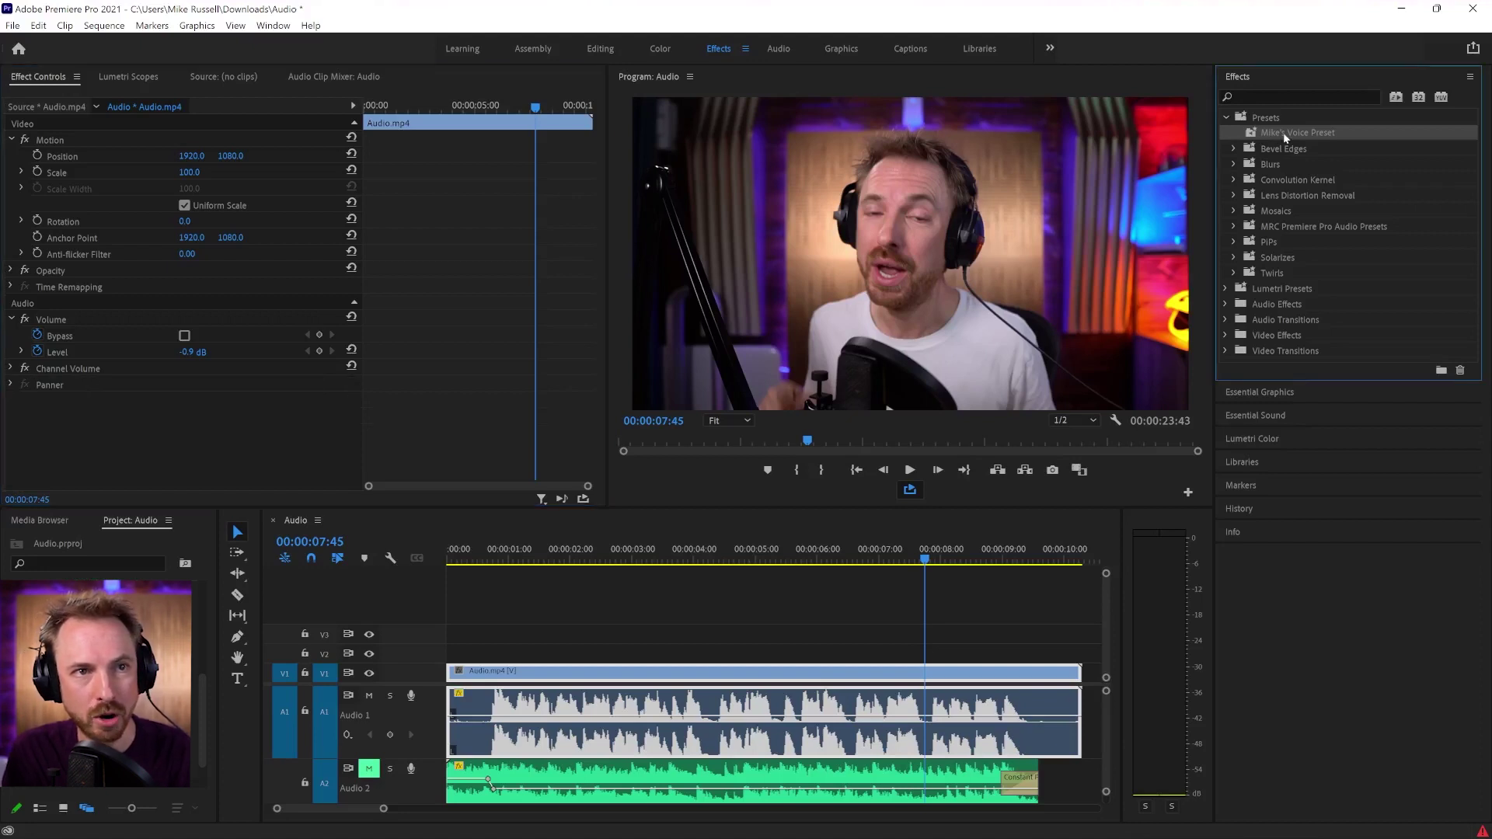
pyautogui.moveTo(958, 324); pyautogui.dragTo(691, 725)
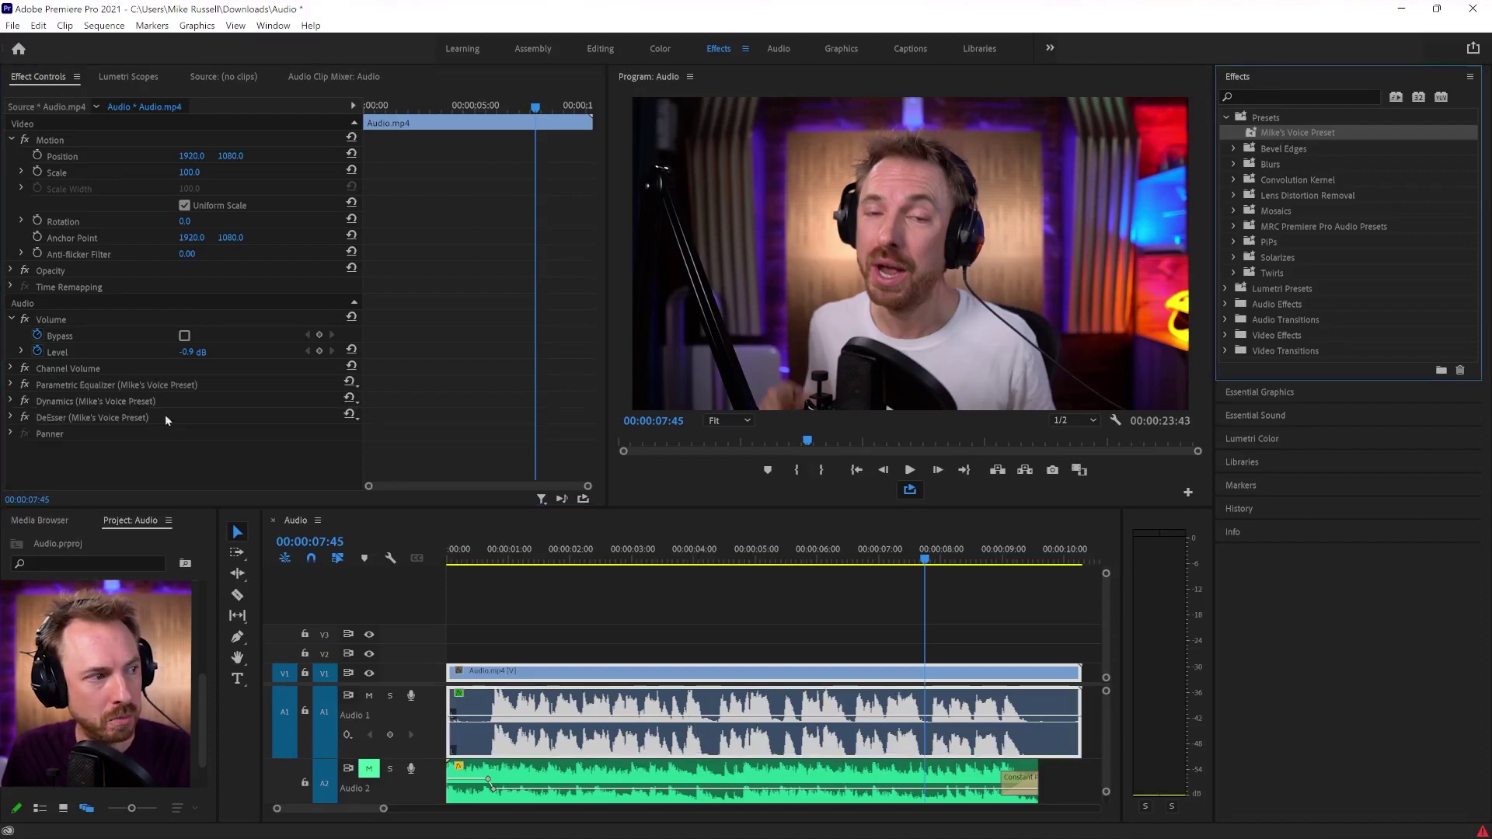
pyautogui.click(512, 642)
# - Zoom the timeline out and play the noisy second clip
pyautogui.press('\\')
pyautogui.press('-')
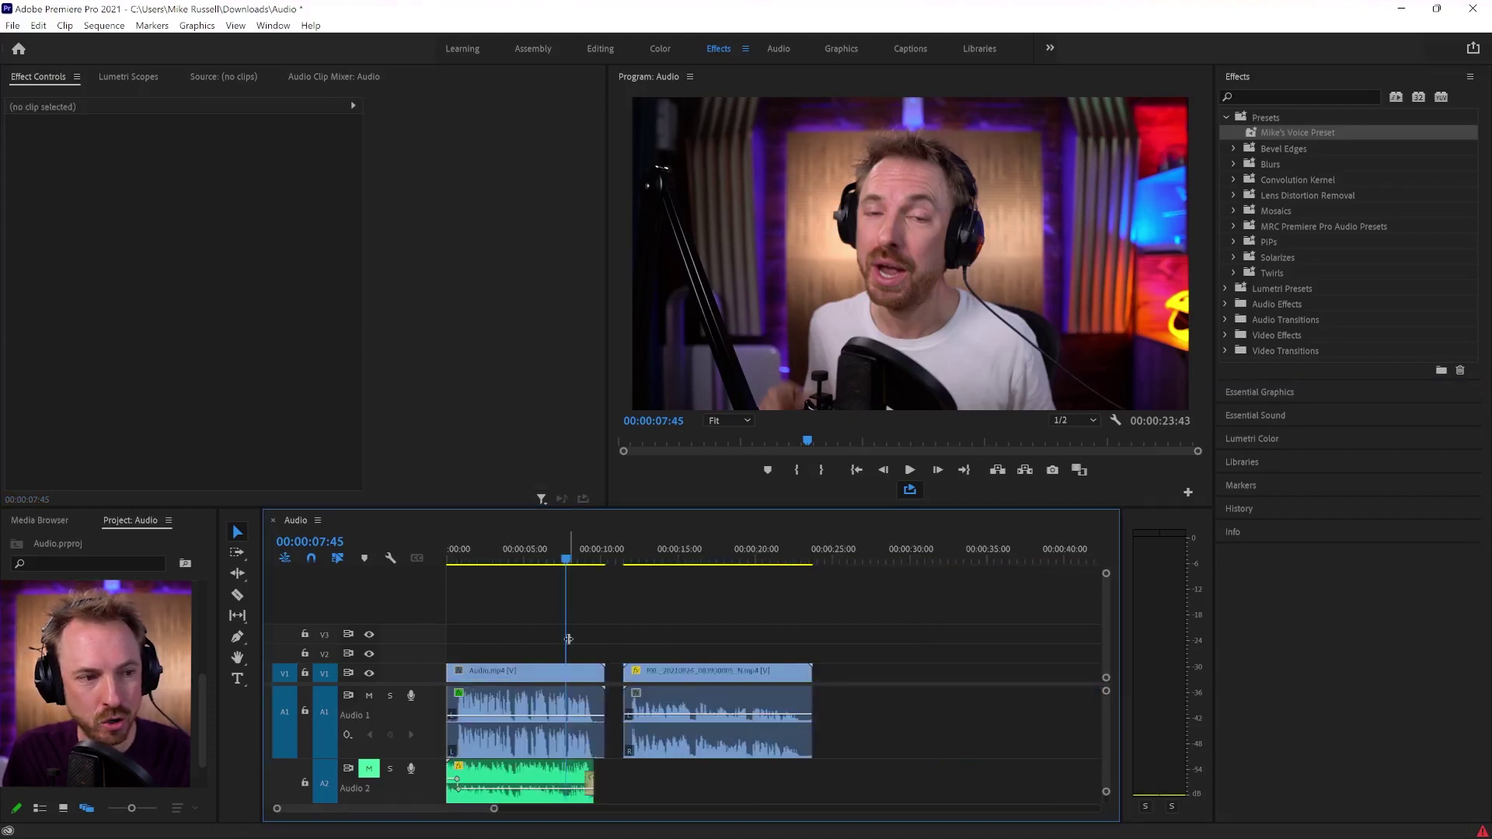
pyautogui.click(626, 560)
pyautogui.press('space')
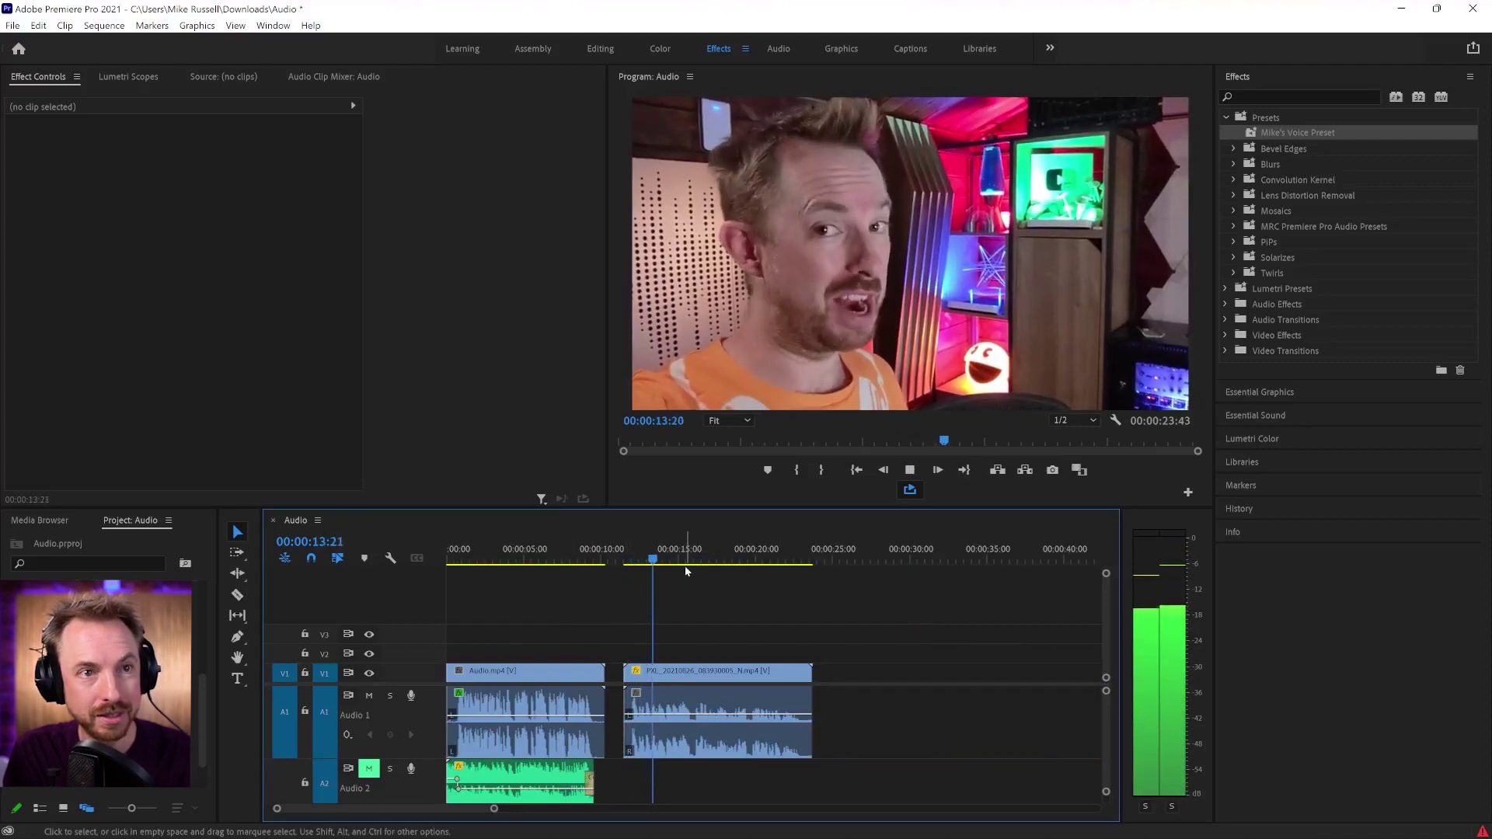
pyautogui.press('space')
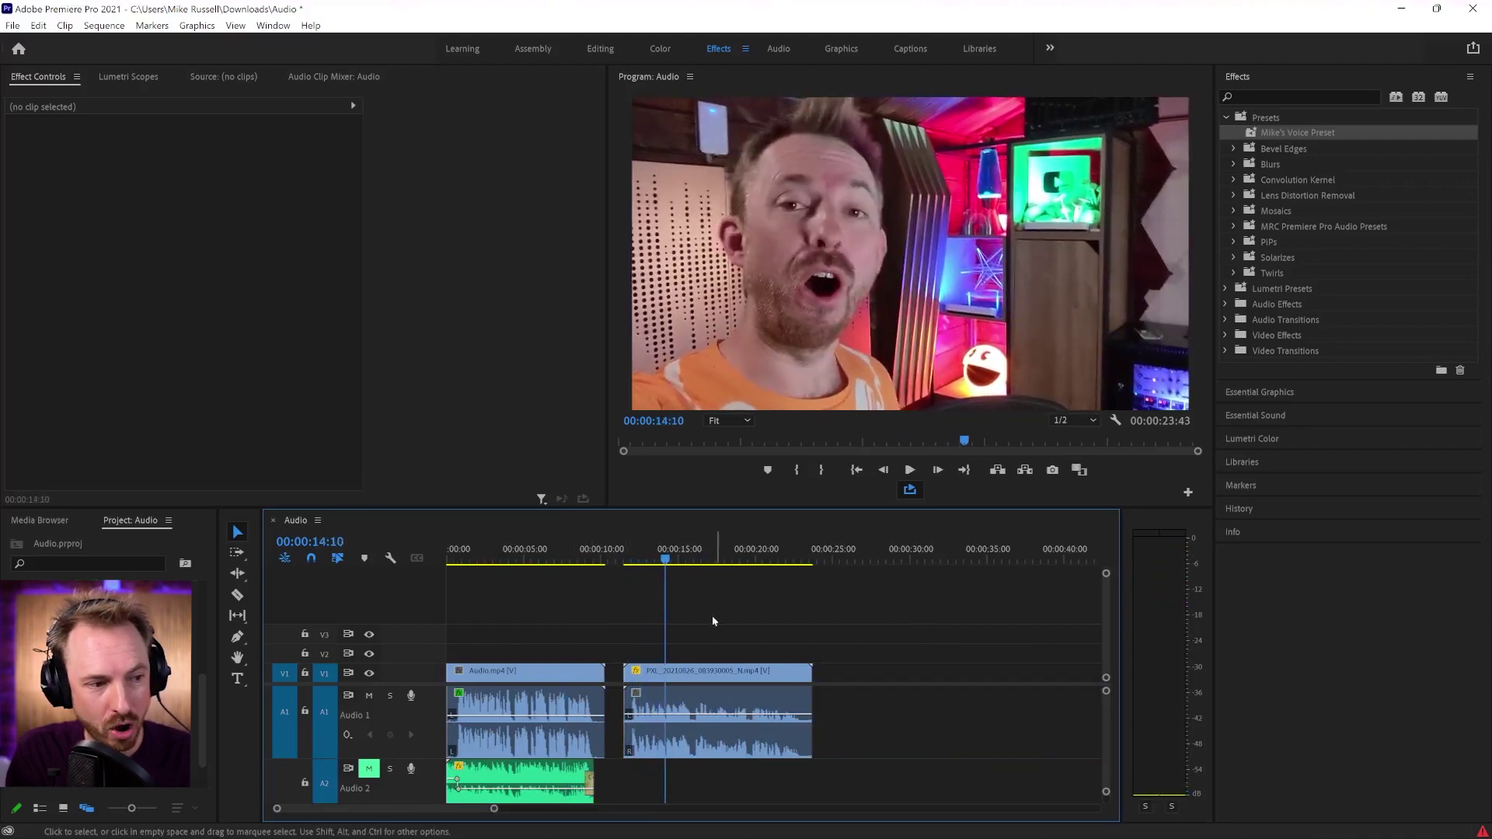
# - Find DeNoise with 'den' and apply it to the PXL clip
pyautogui.click(702, 703)
pyautogui.click(1265, 97)
pyautogui.write('den')
pyautogui.moveTo(1275, 227); pyautogui.dragTo(735, 733)
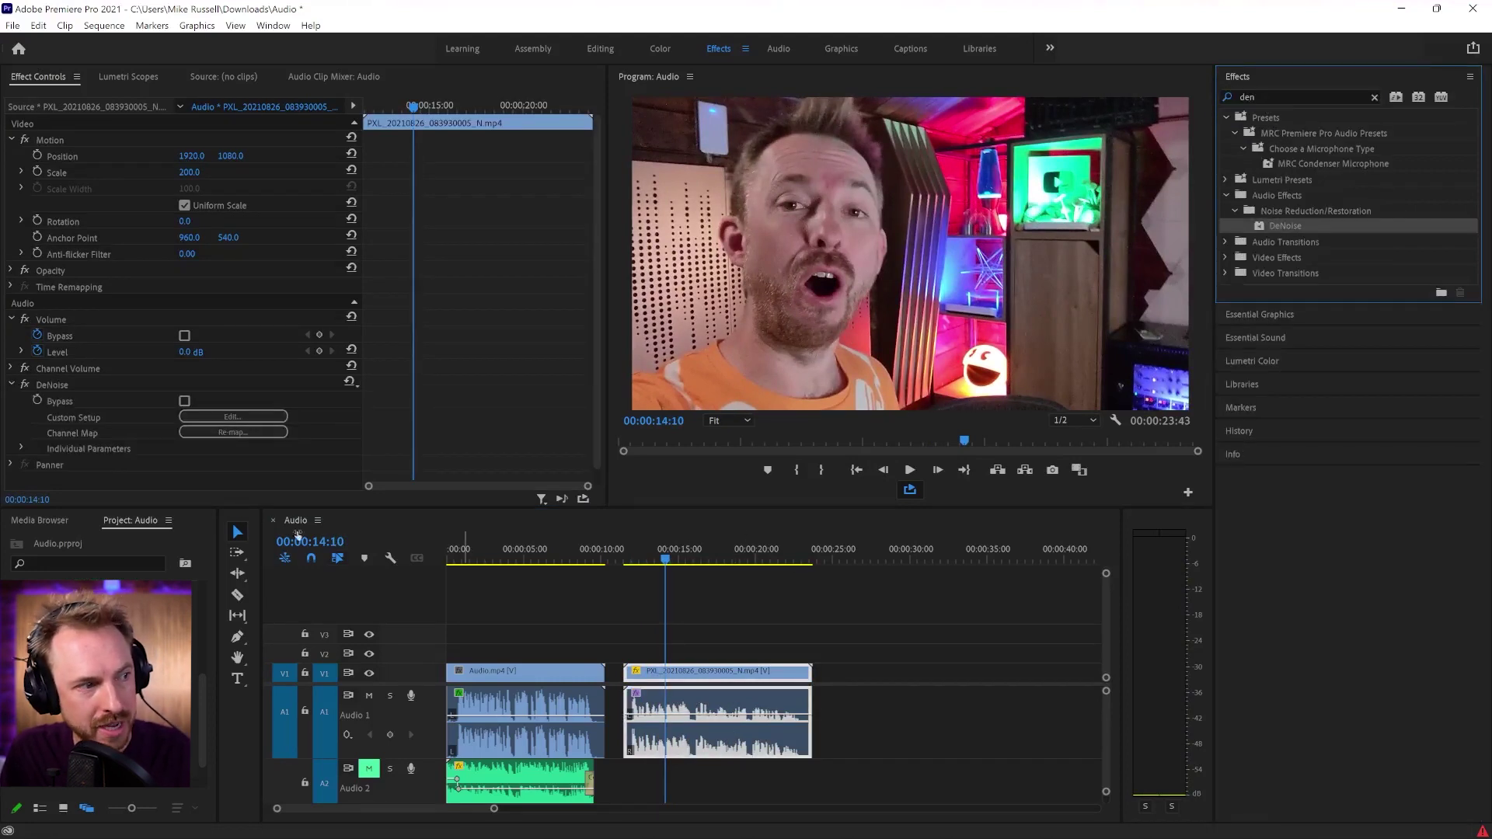
# - Reduce the DeNoise amount to 21%
pyautogui.click(233, 416)
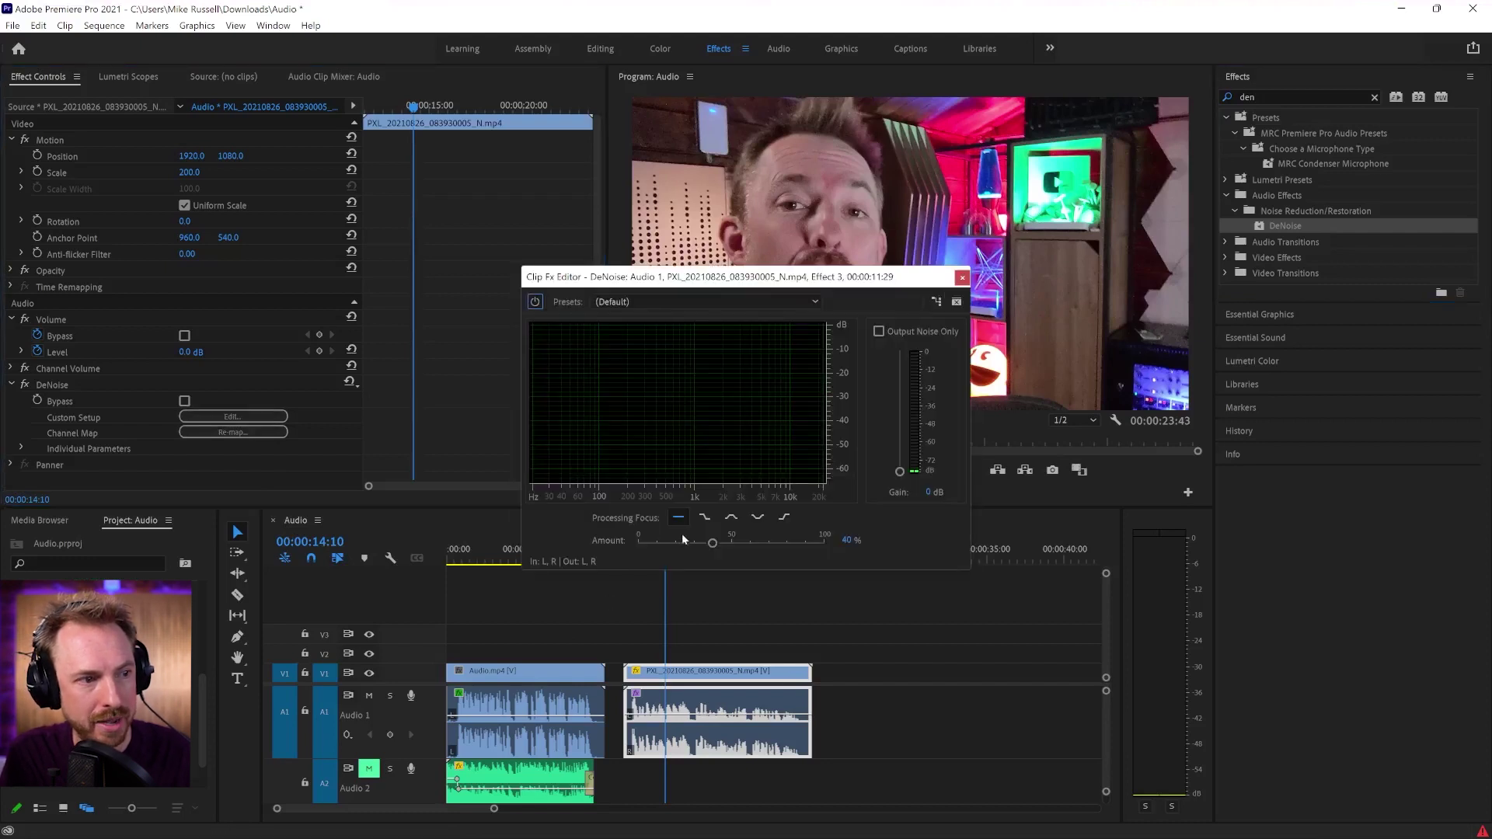
pyautogui.press('space')
pyautogui.moveTo(712, 542); pyautogui.dragTo(677, 544)
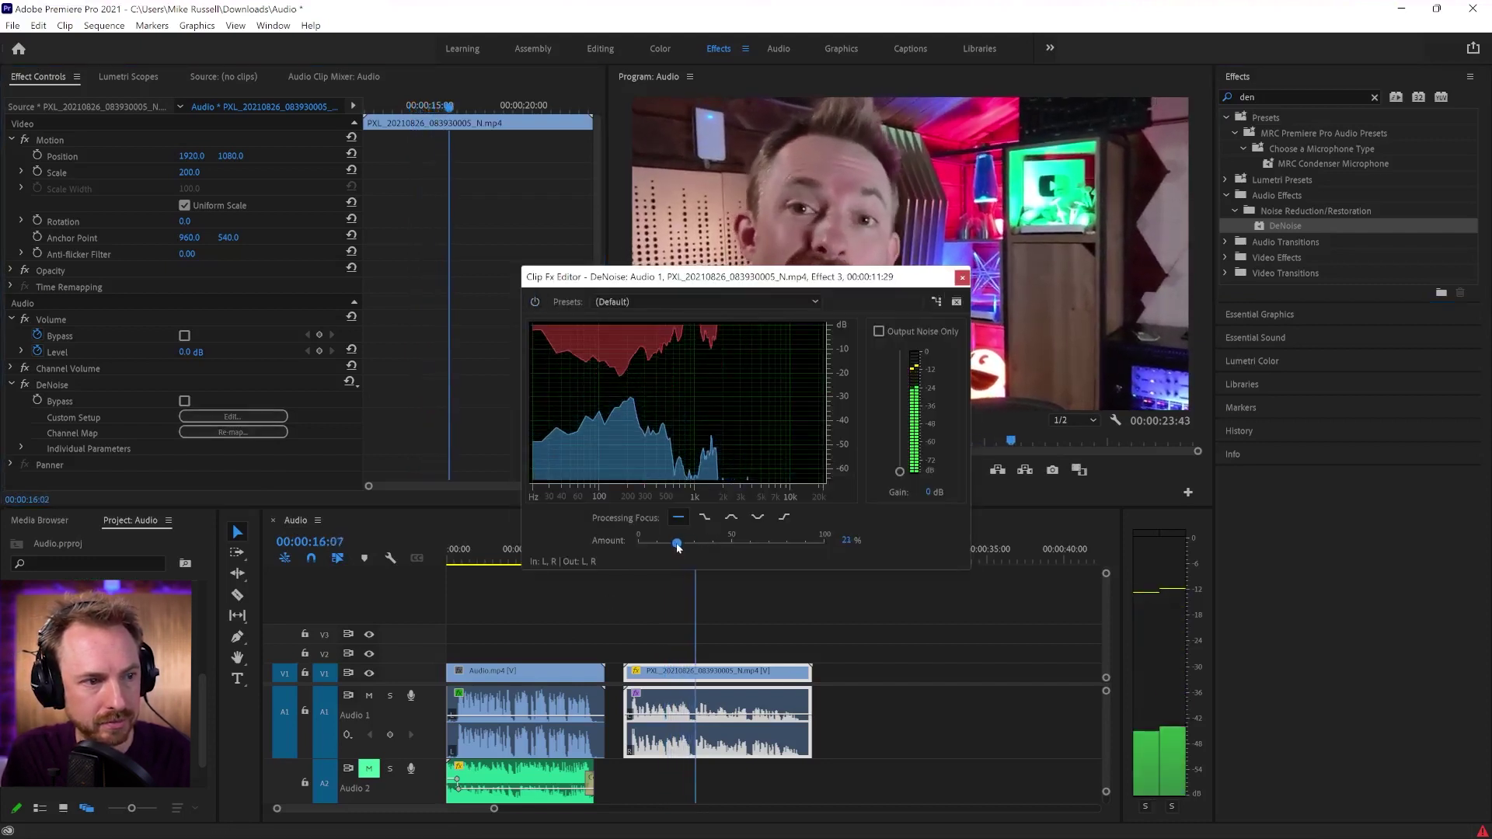
pyautogui.click(962, 278)
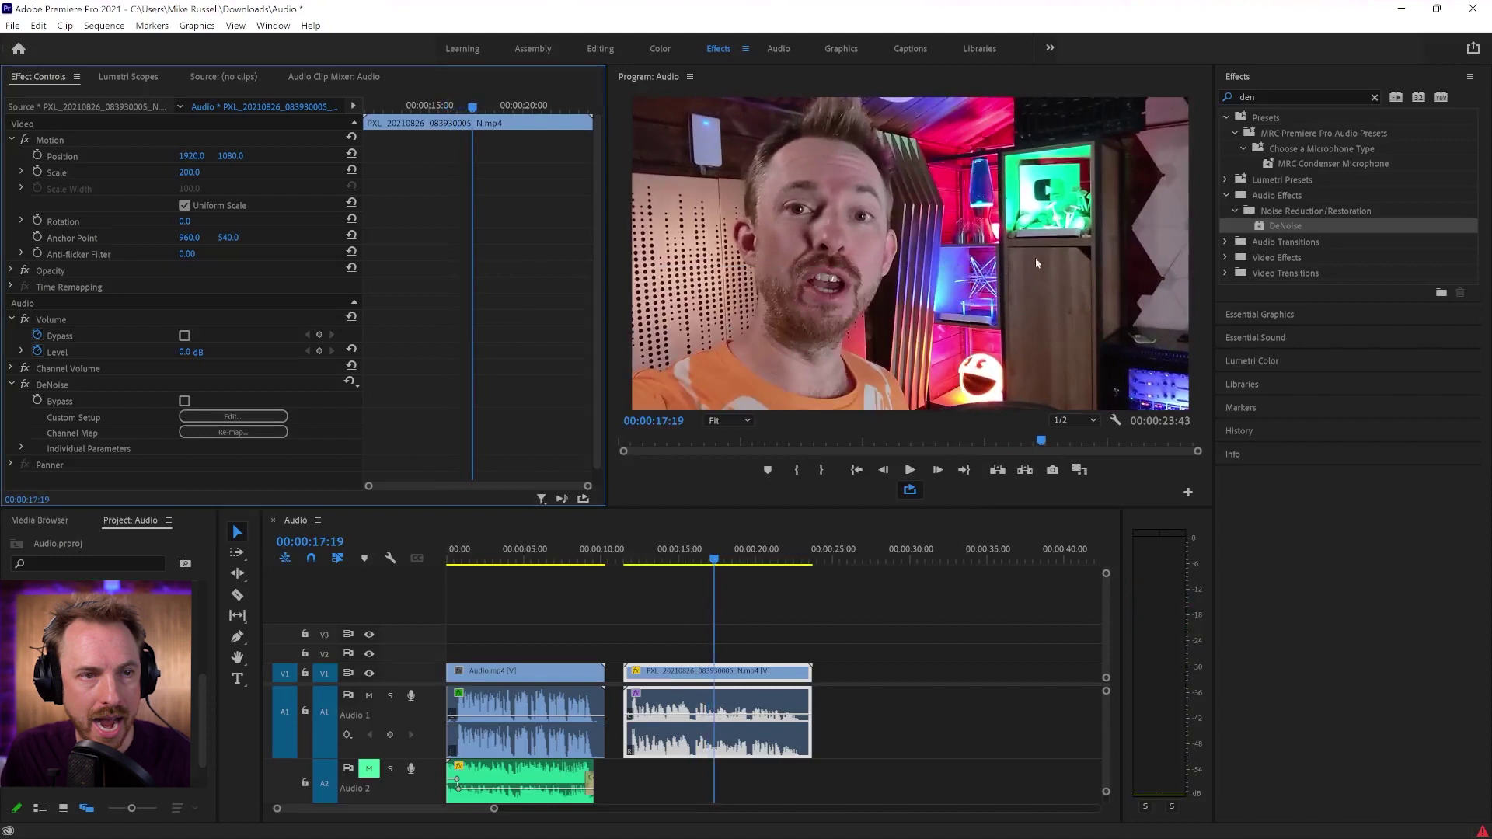
pyautogui.click(1288, 95)
pyautogui.write('d')
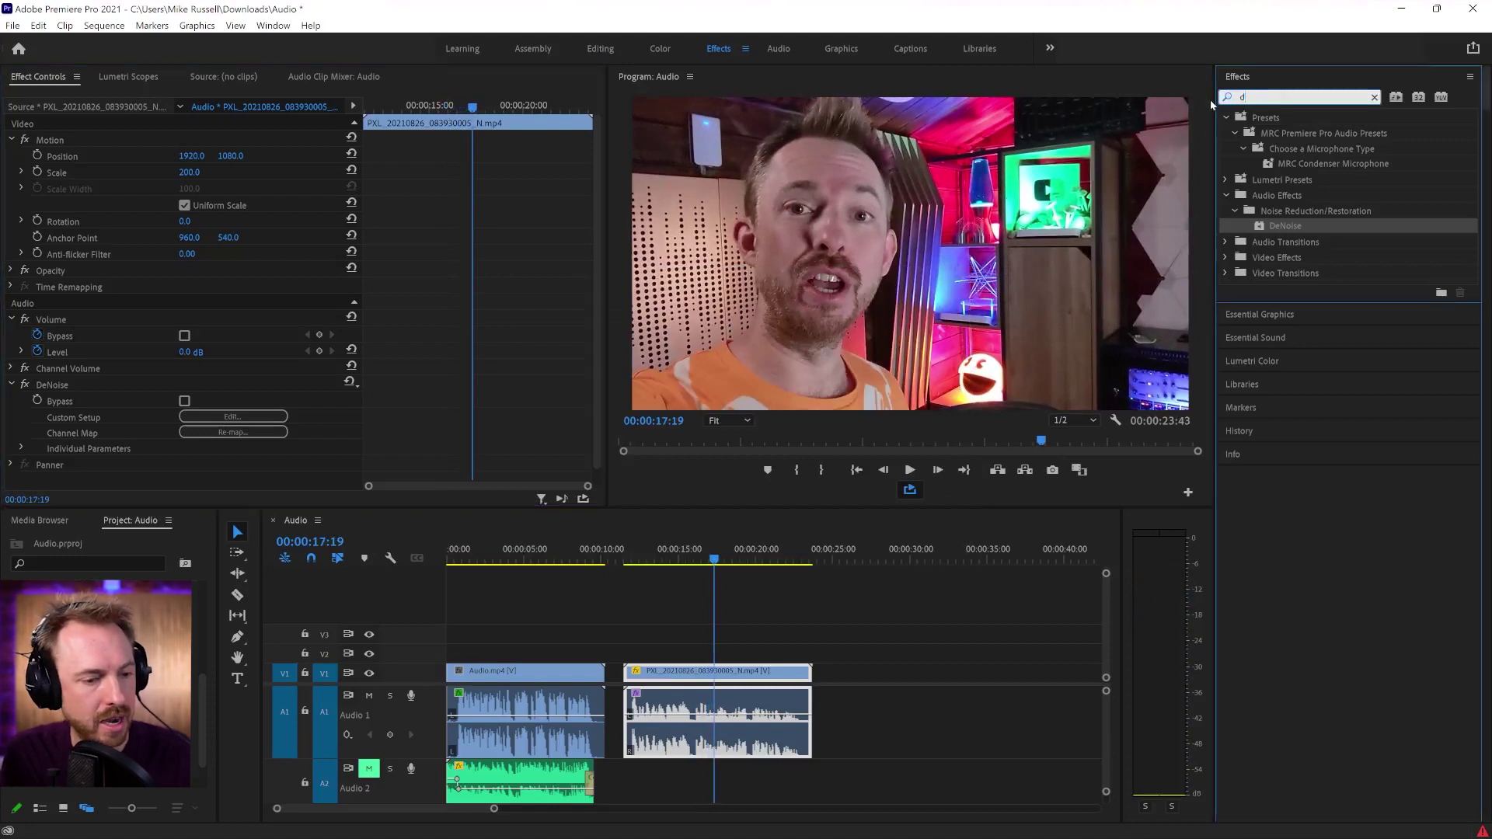
pyautogui.write('y')
# - Apply Dynamics to the noisy PXL clip
pyautogui.moveTo(1289, 180); pyautogui.dragTo(738, 727)
pyautogui.scroll(-2, 255, 430)
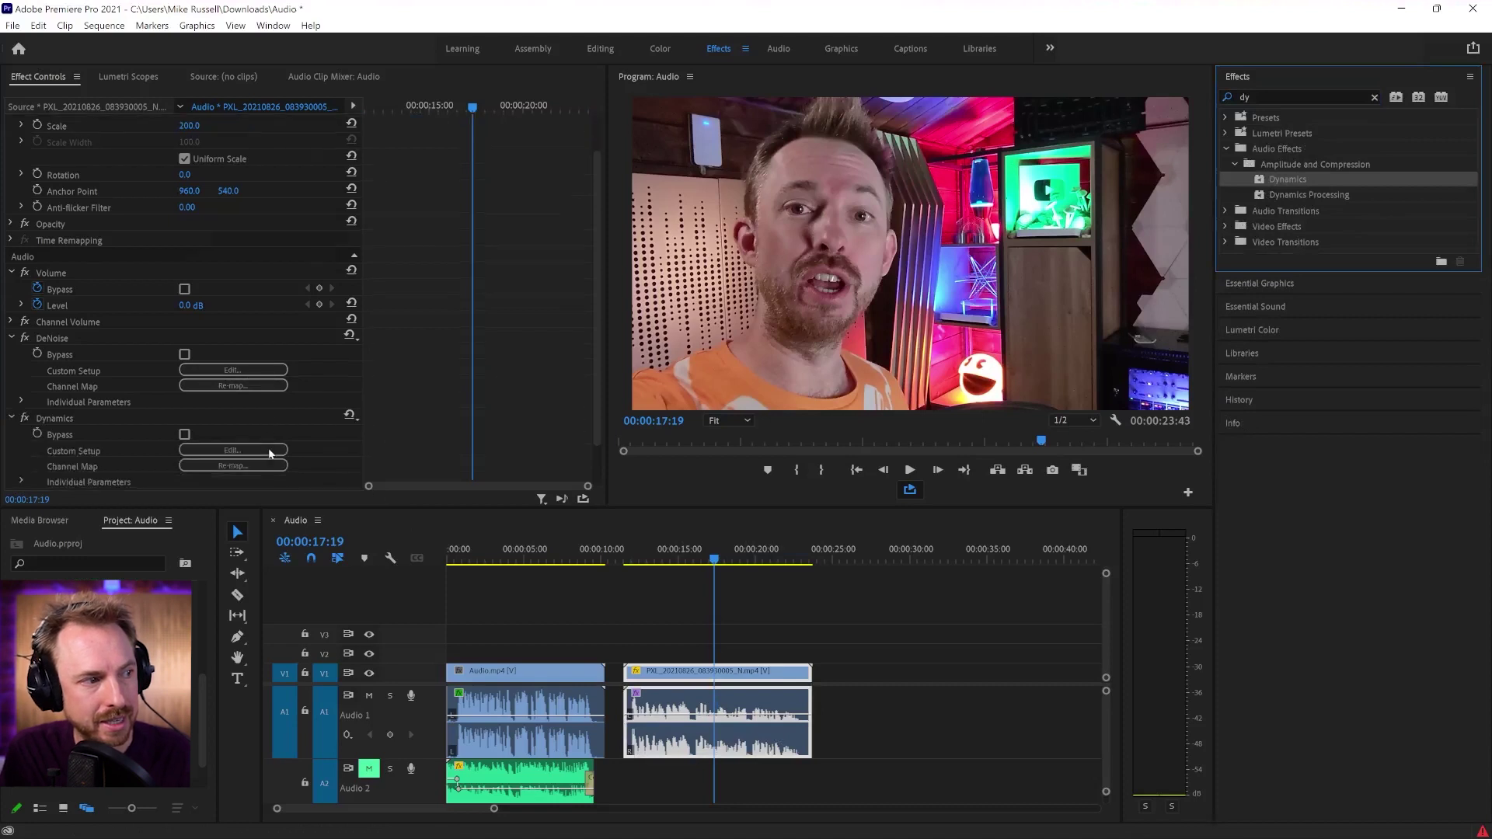
pyautogui.click(252, 433)
# - Enable AutoGate with about -35.8 dB threshold and 30.4 ms hold
pyautogui.click(599, 296)
pyautogui.moveTo(592, 358); pyautogui.dragTo(593, 372)
pyautogui.press('space')
pyautogui.moveTo(620, 256); pyautogui.dragTo(479, 175)
pyautogui.moveTo(504, 359); pyautogui.dragTo(511, 304)
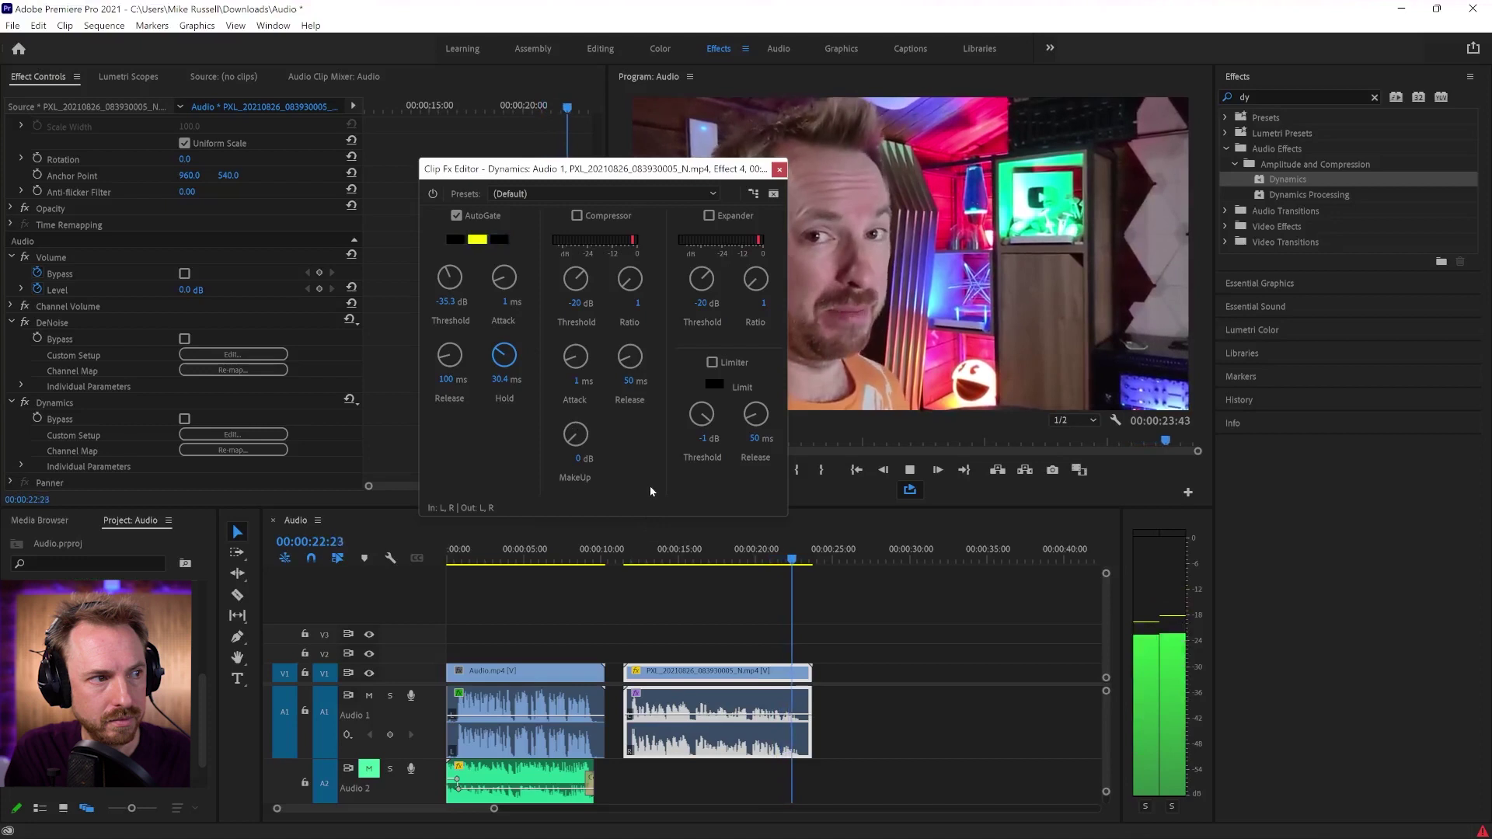
pyautogui.press('space')
pyautogui.click(779, 168)
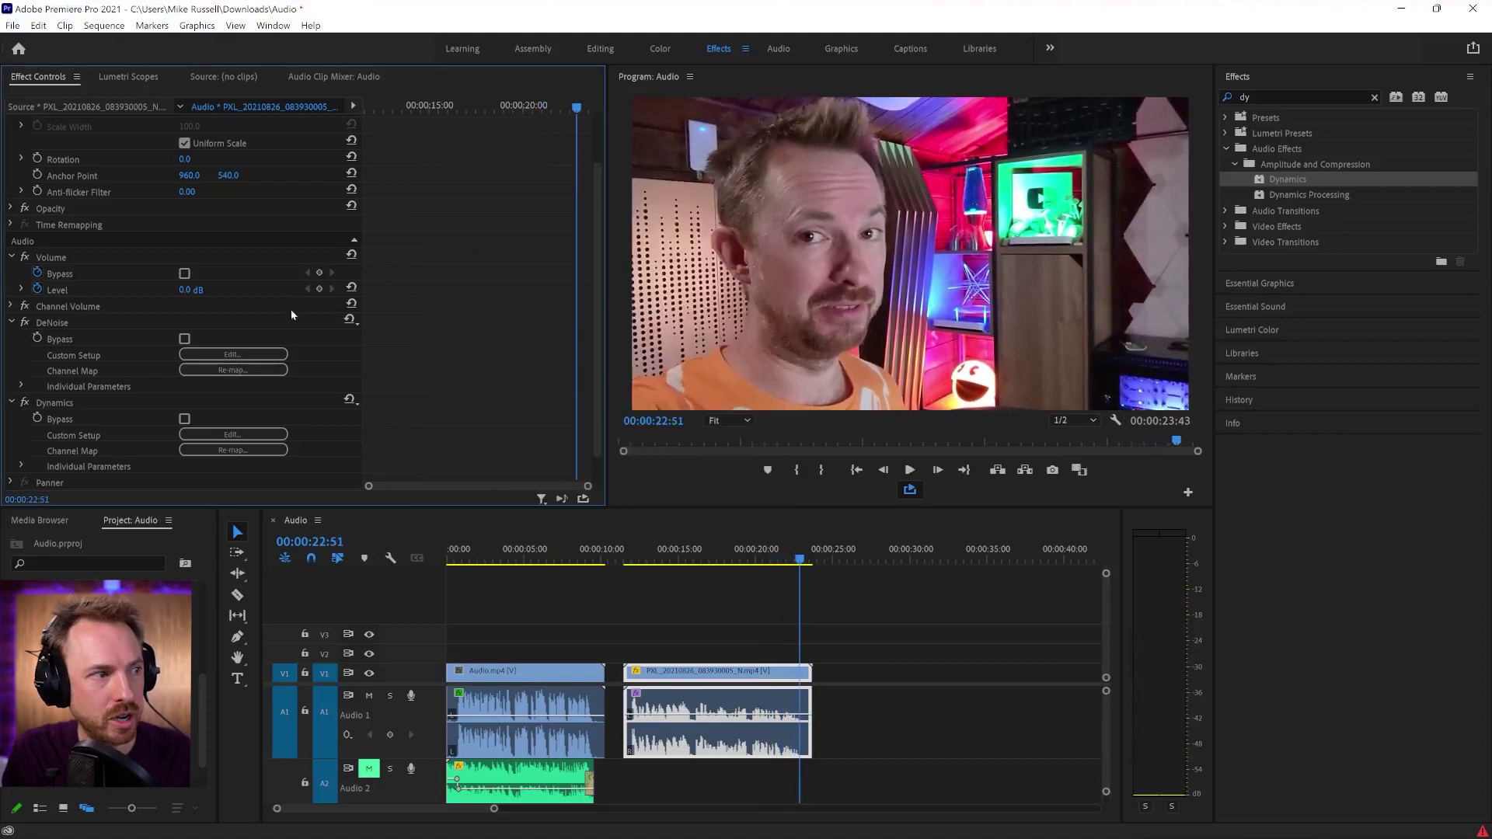
# - Bypass DeNoise and Dynamics and play the noisy clip without its effects
pyautogui.click(184, 339)
pyautogui.click(184, 418)
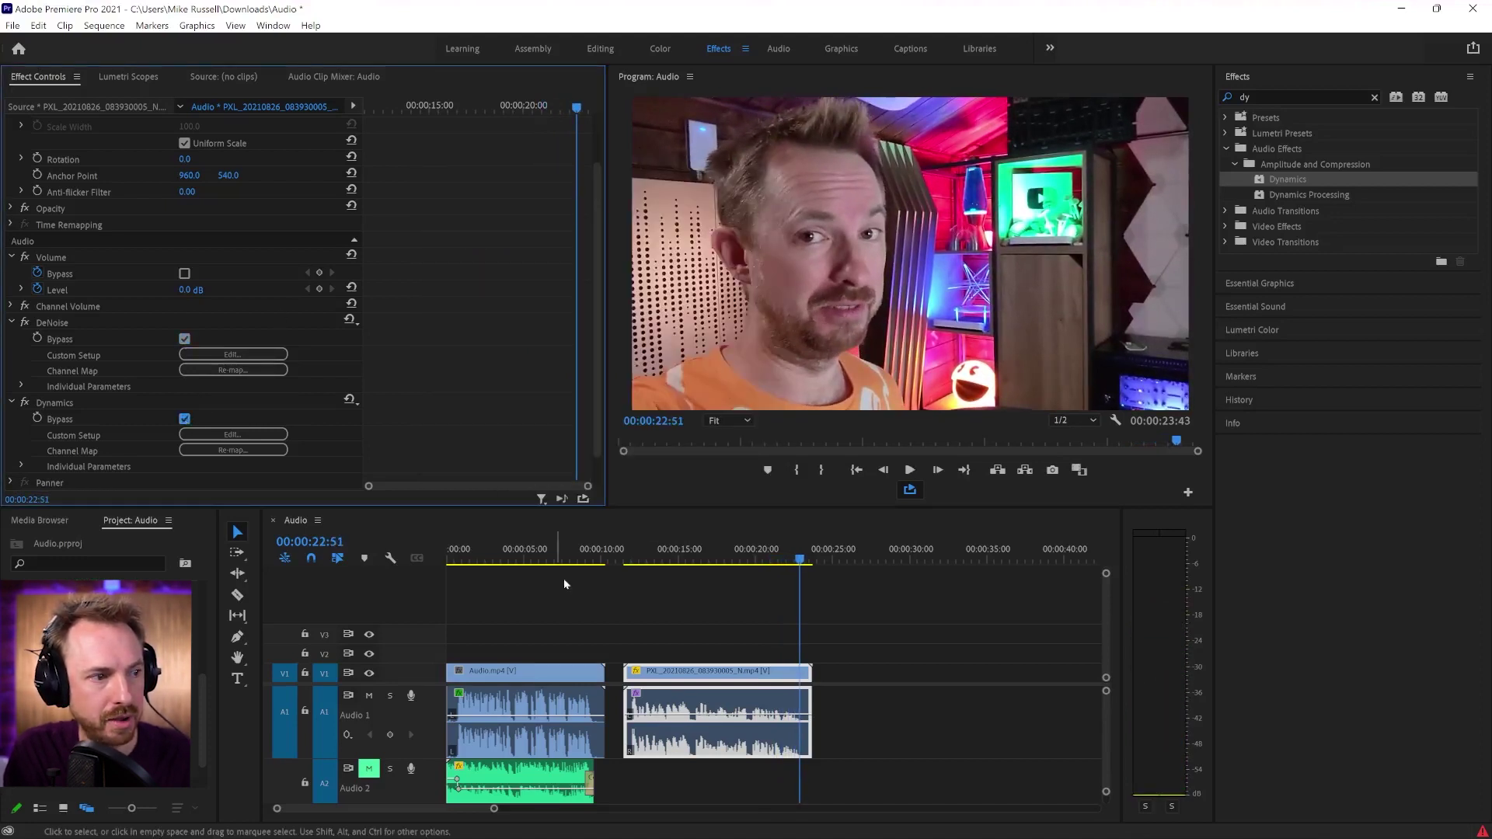
pyautogui.click(636, 563)
pyautogui.press('space')
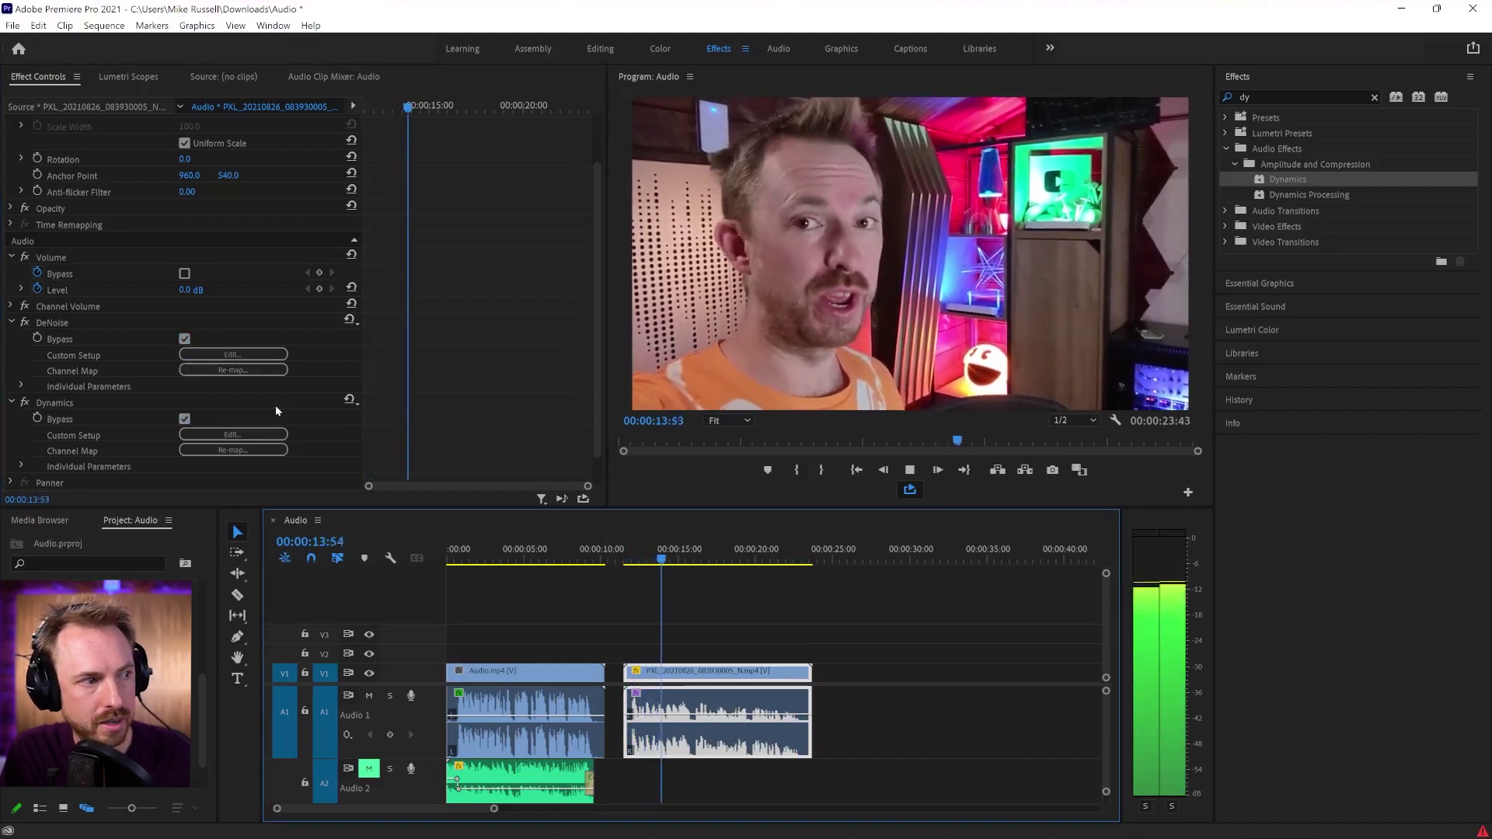
pyautogui.press('space')
# - Re-enable both effects, replay the processed clip, then return to 00:00:11:41 with DeNoise collapsed
pyautogui.click(184, 339)
pyautogui.click(184, 419)
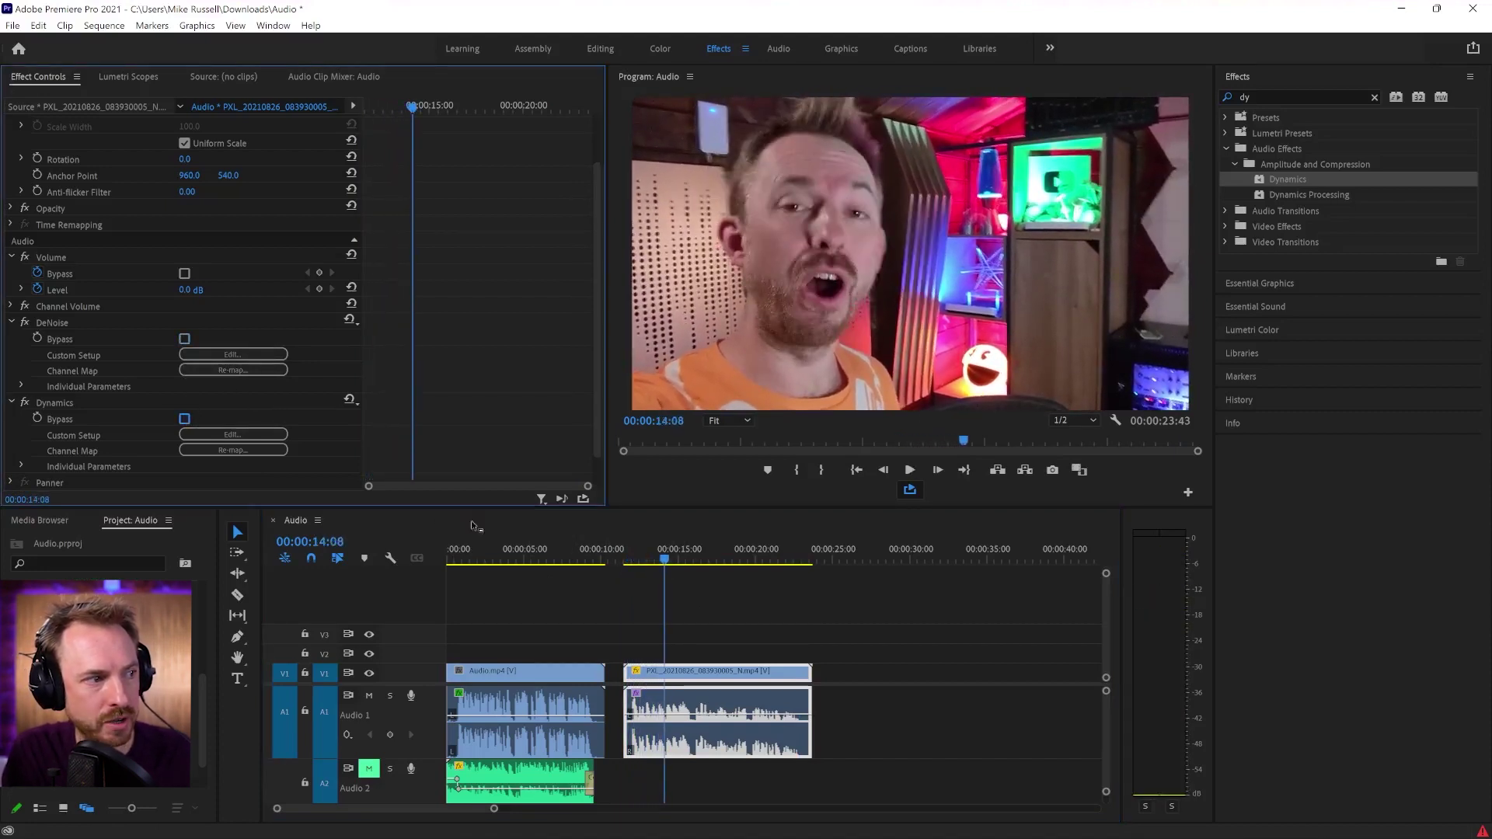
pyautogui.click(626, 563)
pyautogui.press('space')
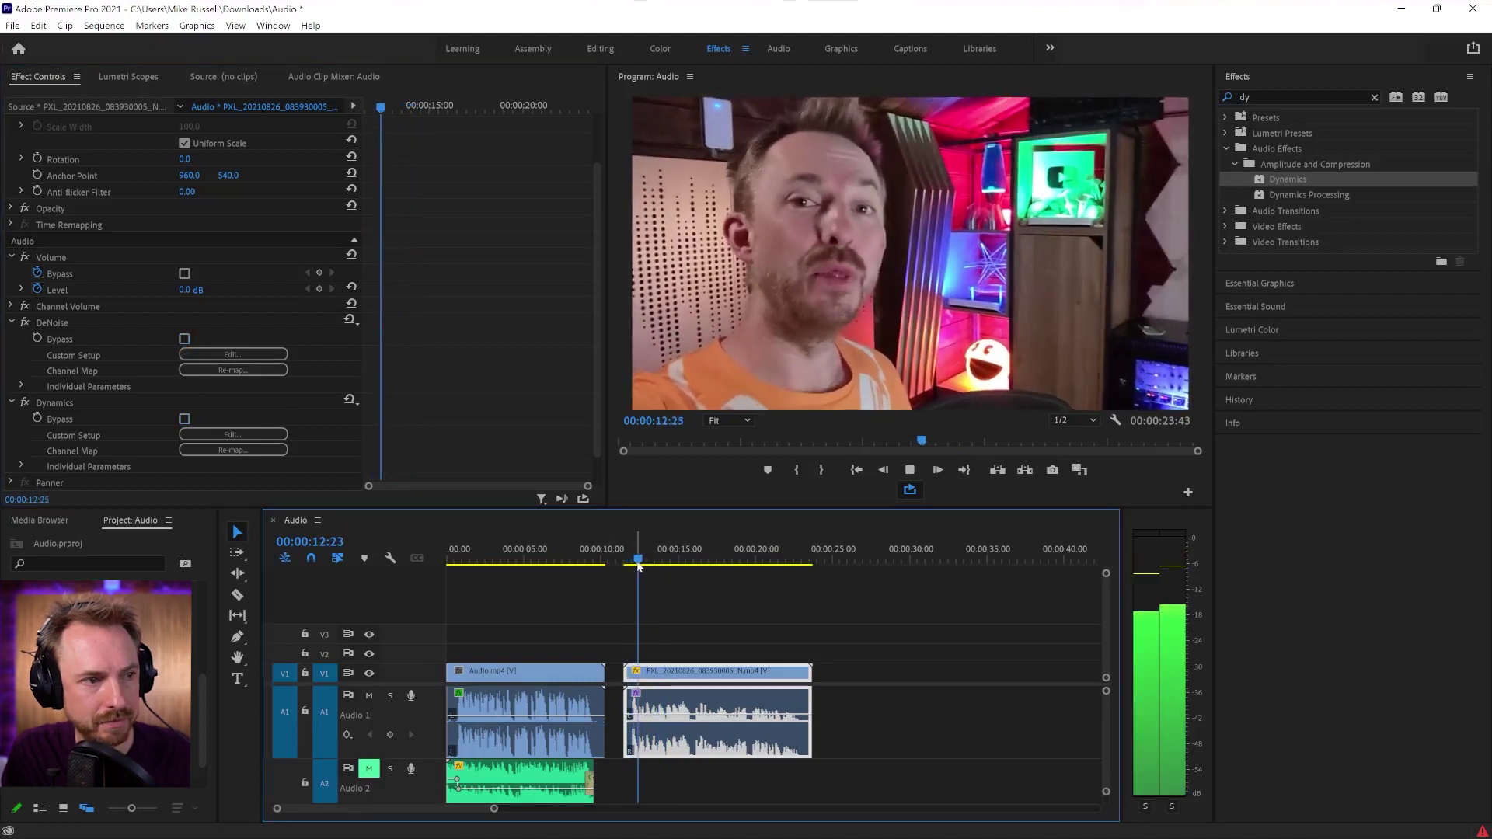
pyautogui.press('space')
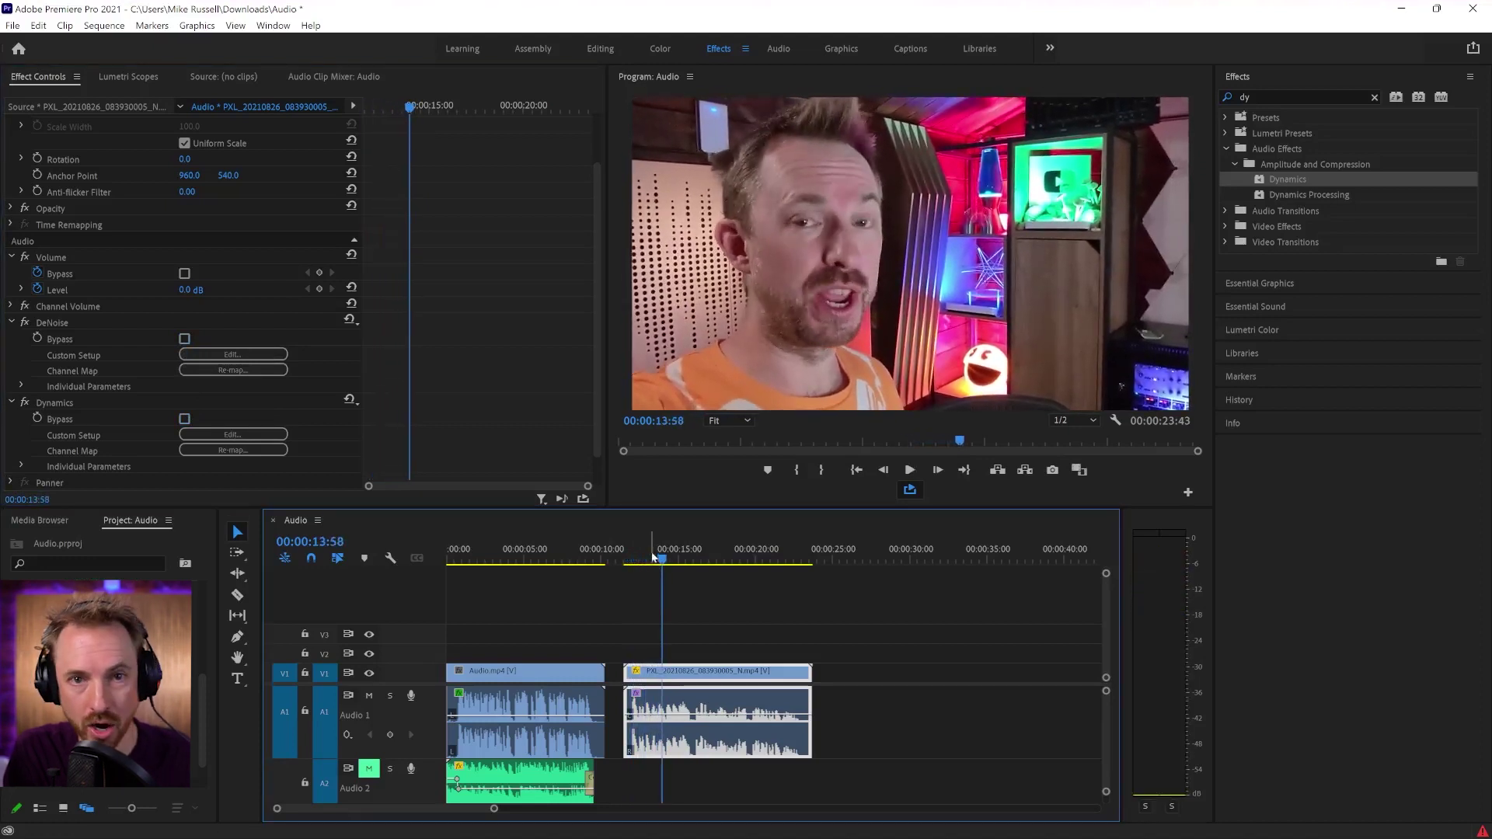
pyautogui.click(627, 558)
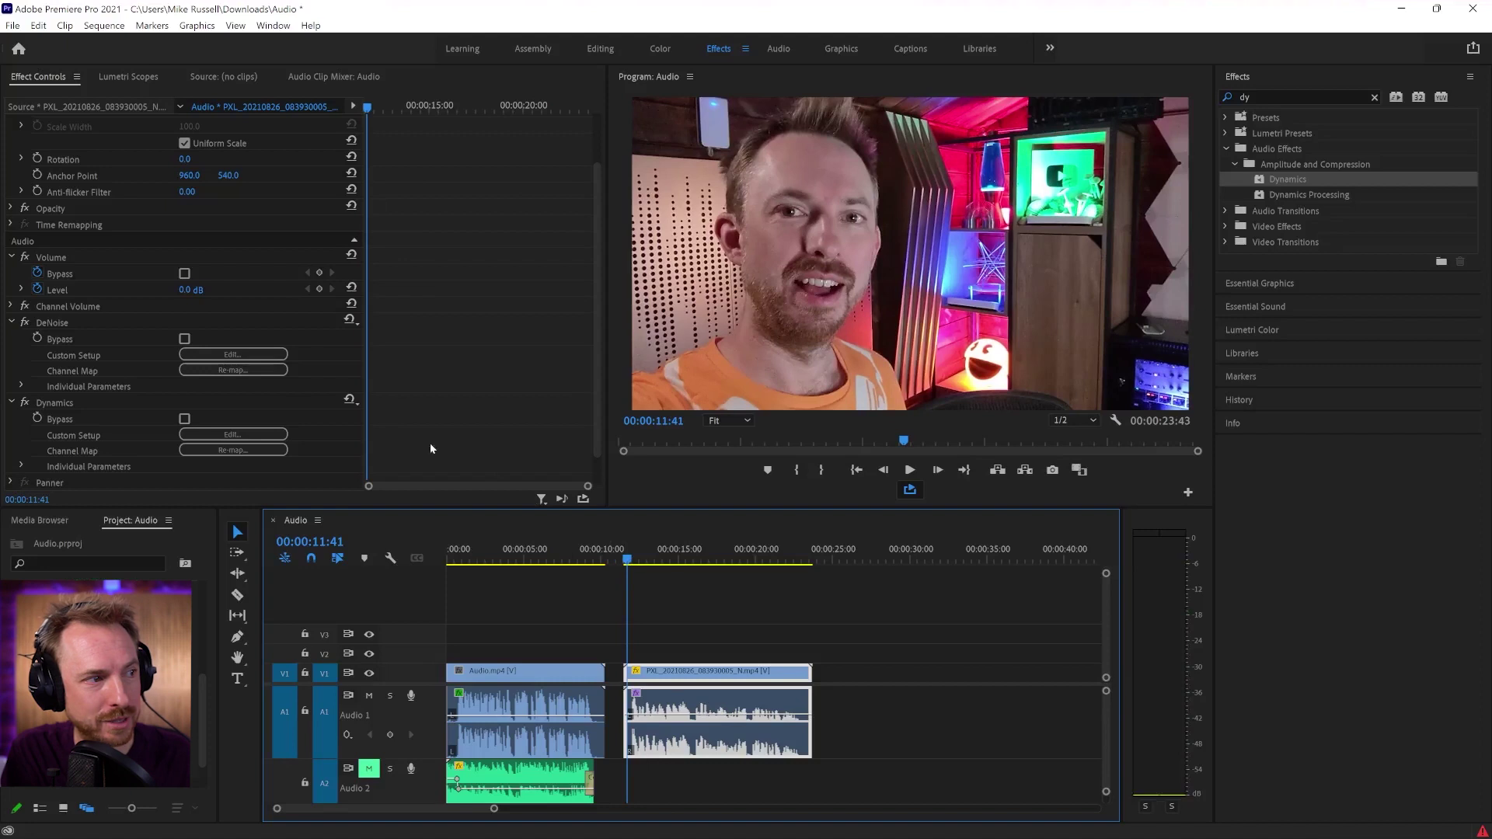
pyautogui.click(11, 323)
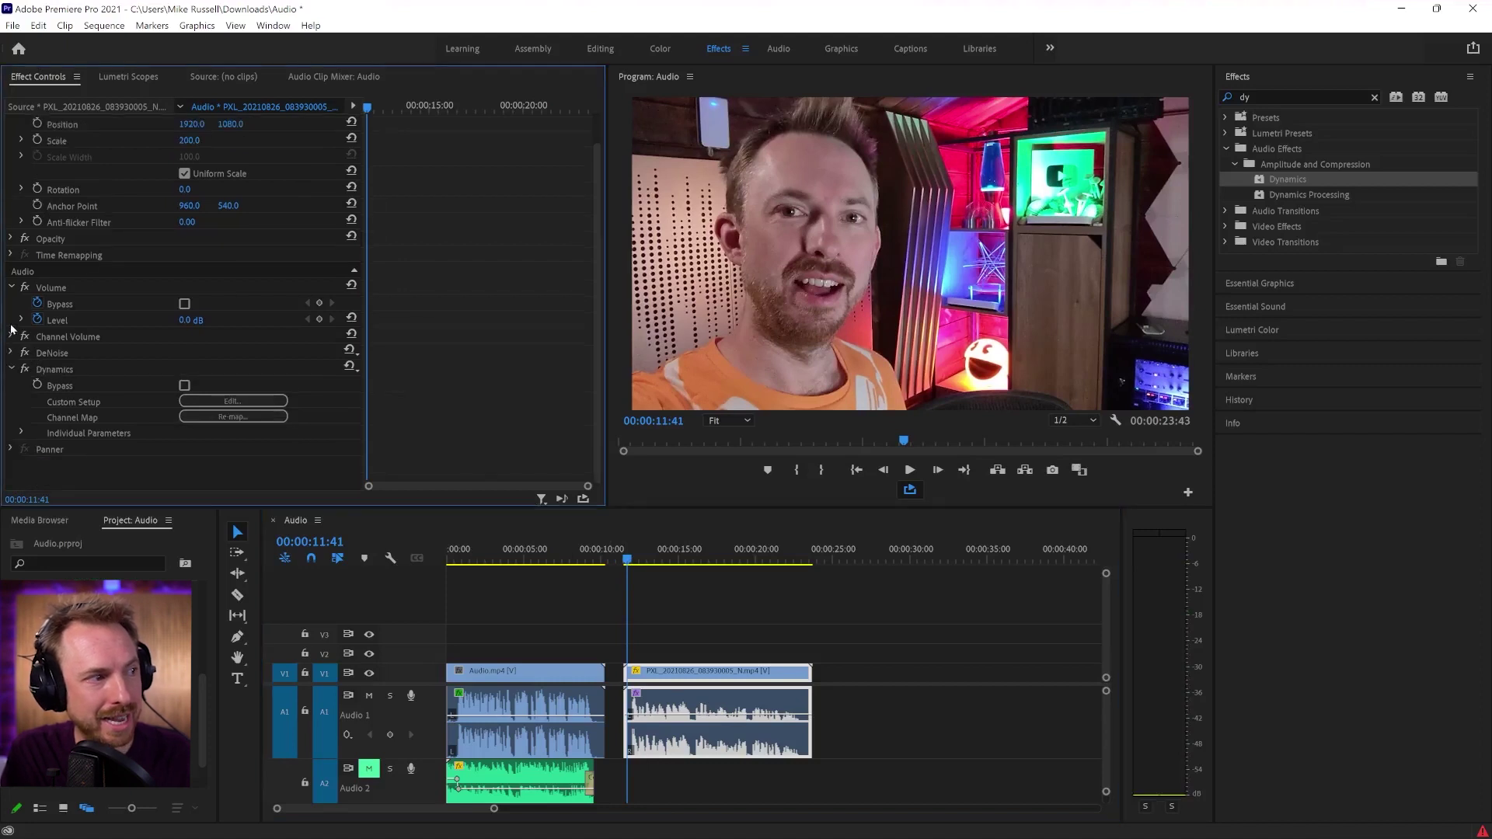
# - Save DeNoise and Dynamics together as a preset named with the user's name plus 'Noise Removal'
pyautogui.click(12, 370)
pyautogui.click(60, 385)
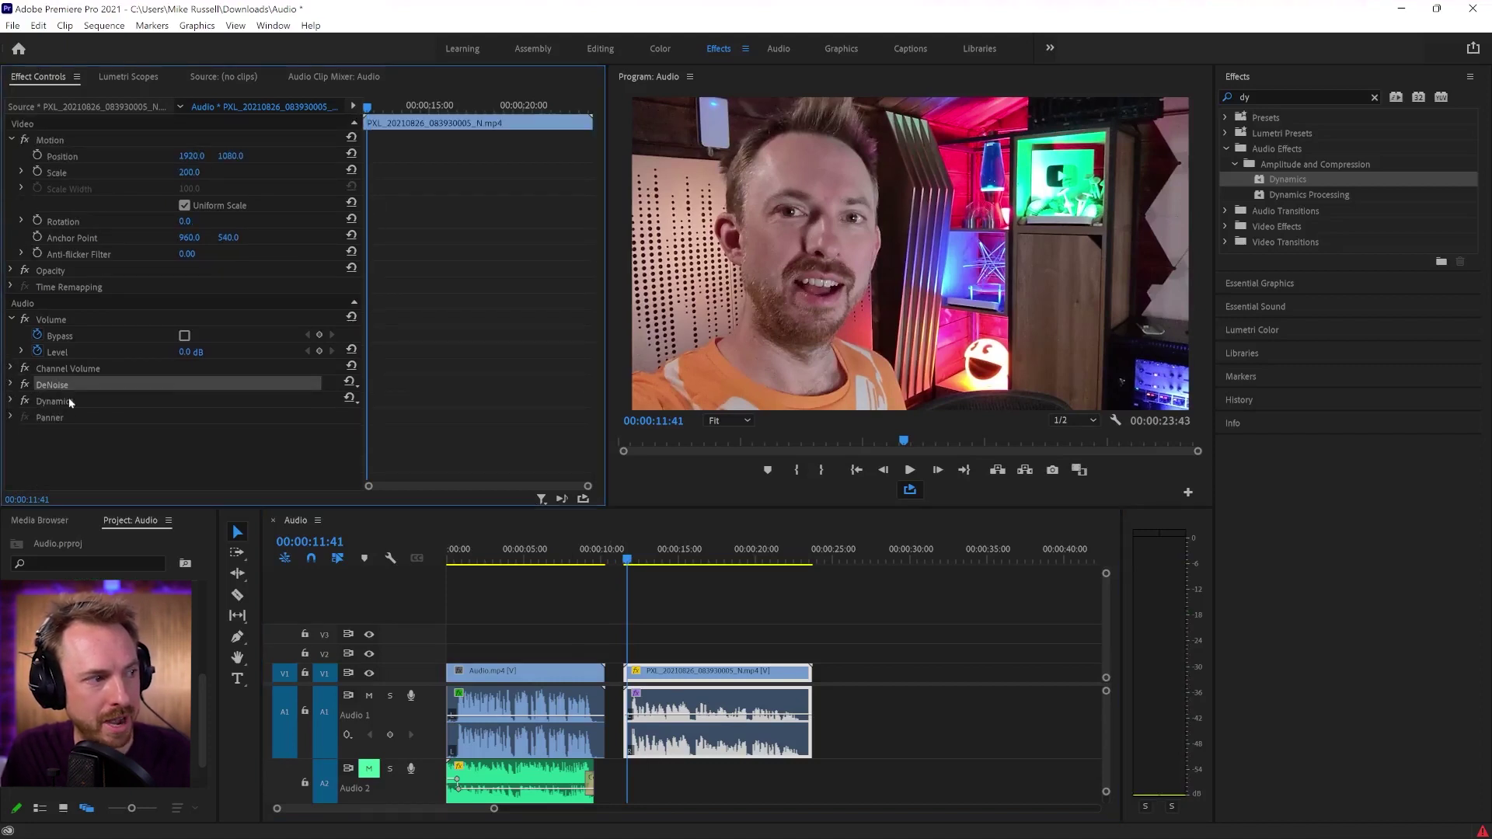
pyautogui.keyDown('ctrl'); pyautogui.click(70, 401); pyautogui.keyUp('ctrl')
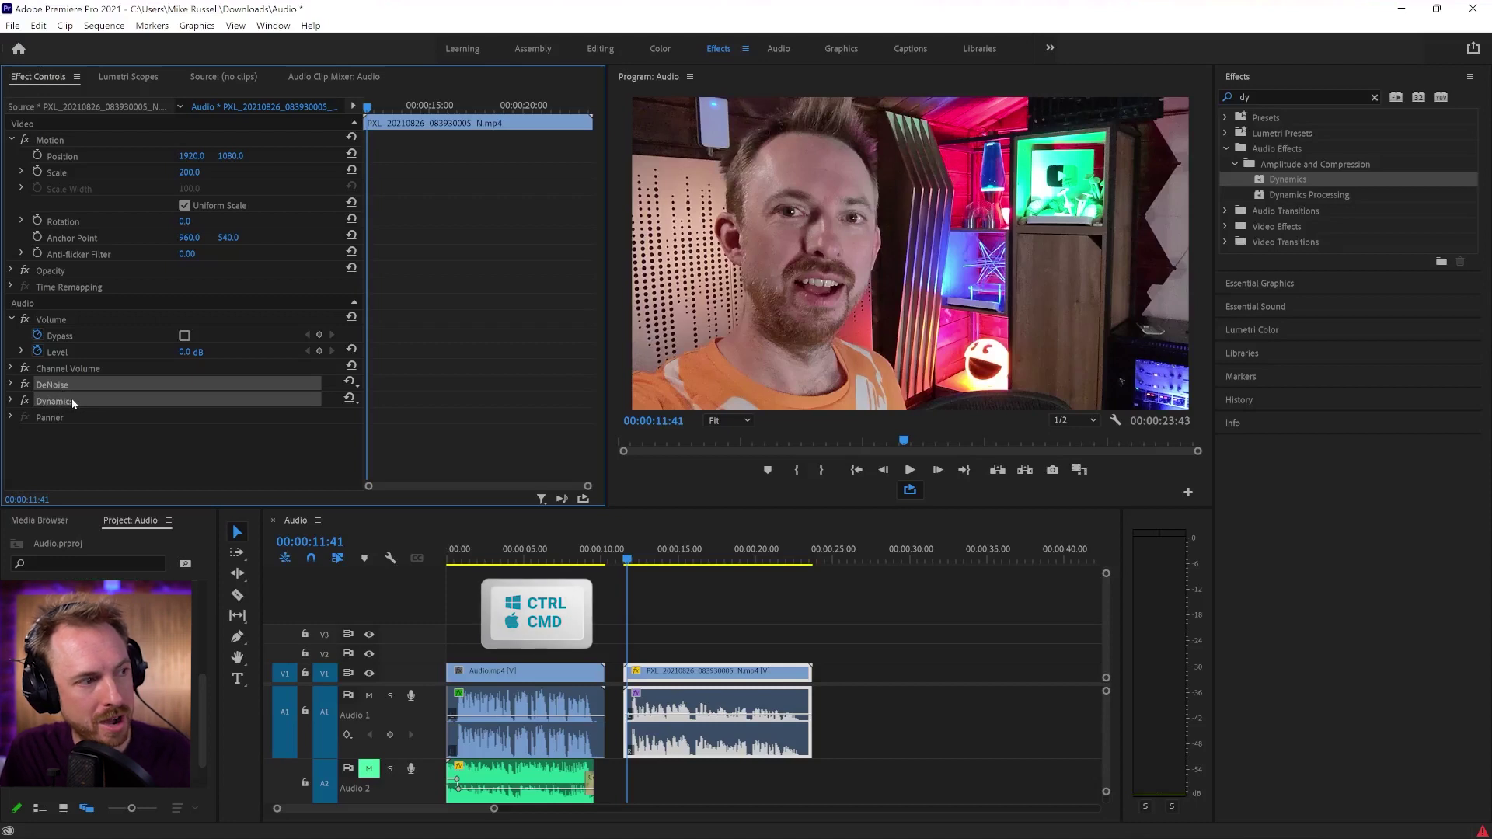
pyautogui.rightClick(74, 403)
pyautogui.click(93, 426)
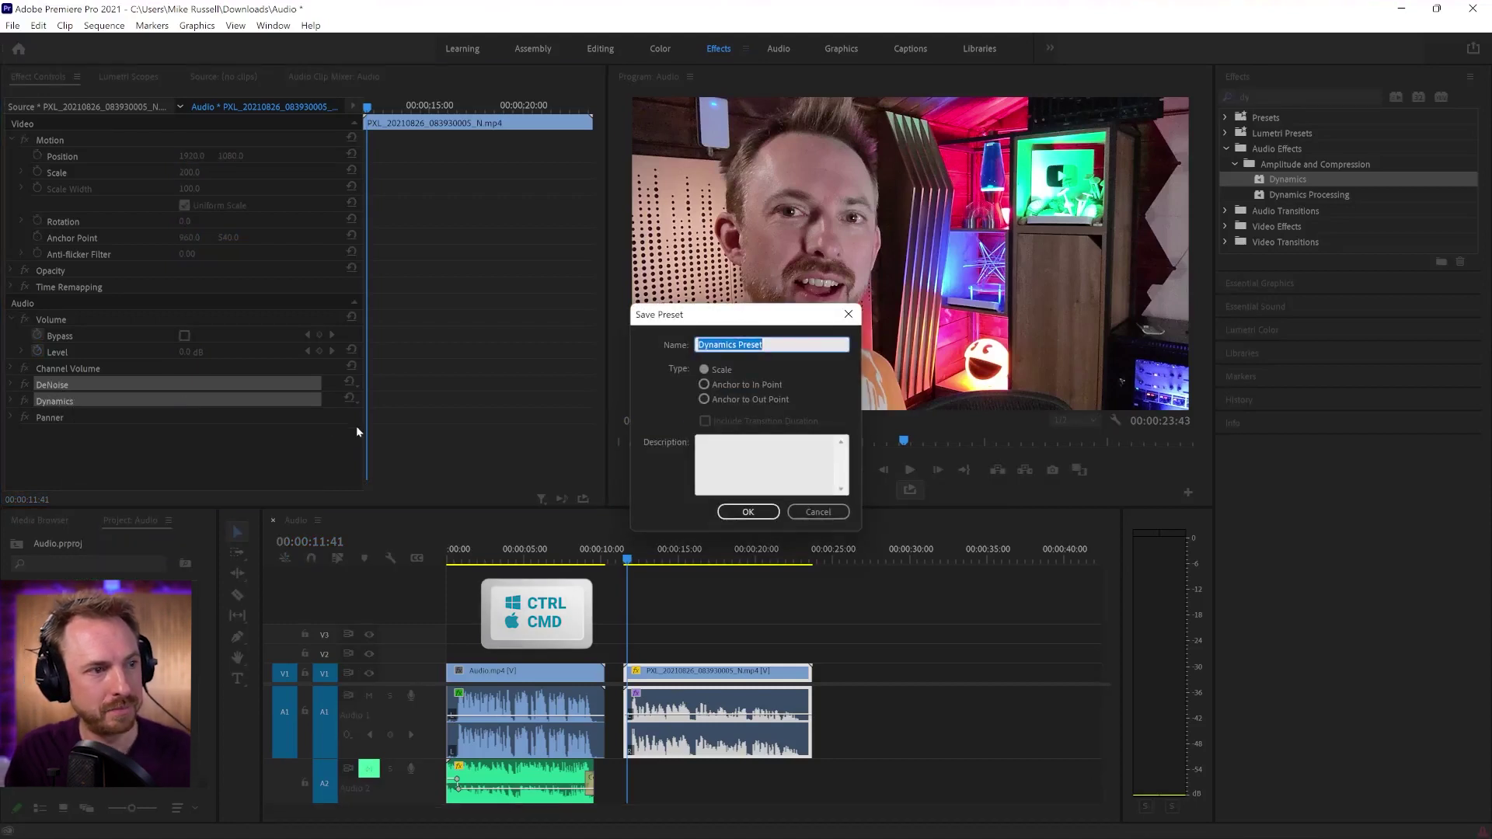
pyautogui.write("Mike's")
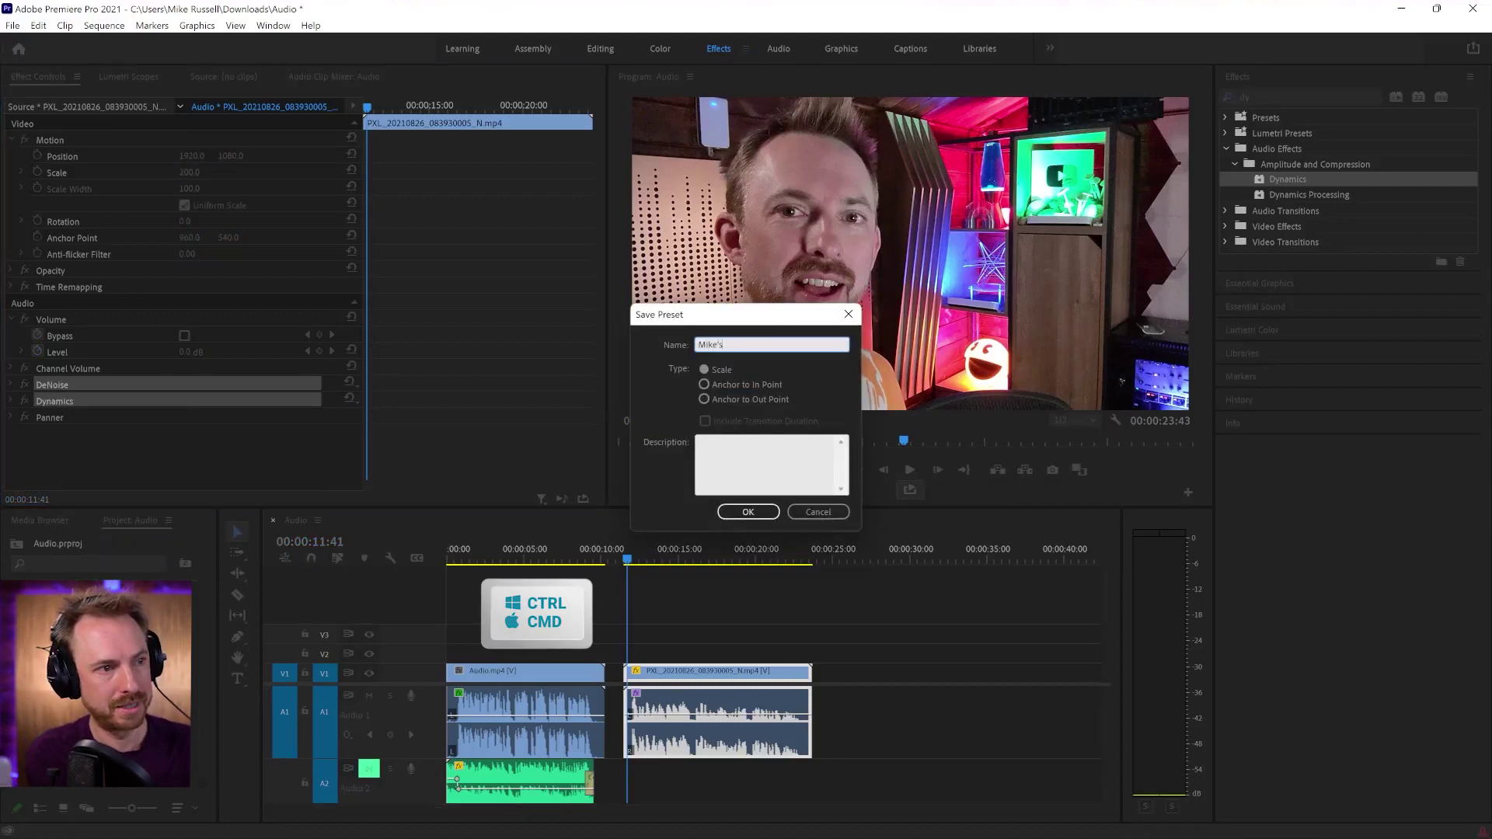
pyautogui.write(' Noise R')
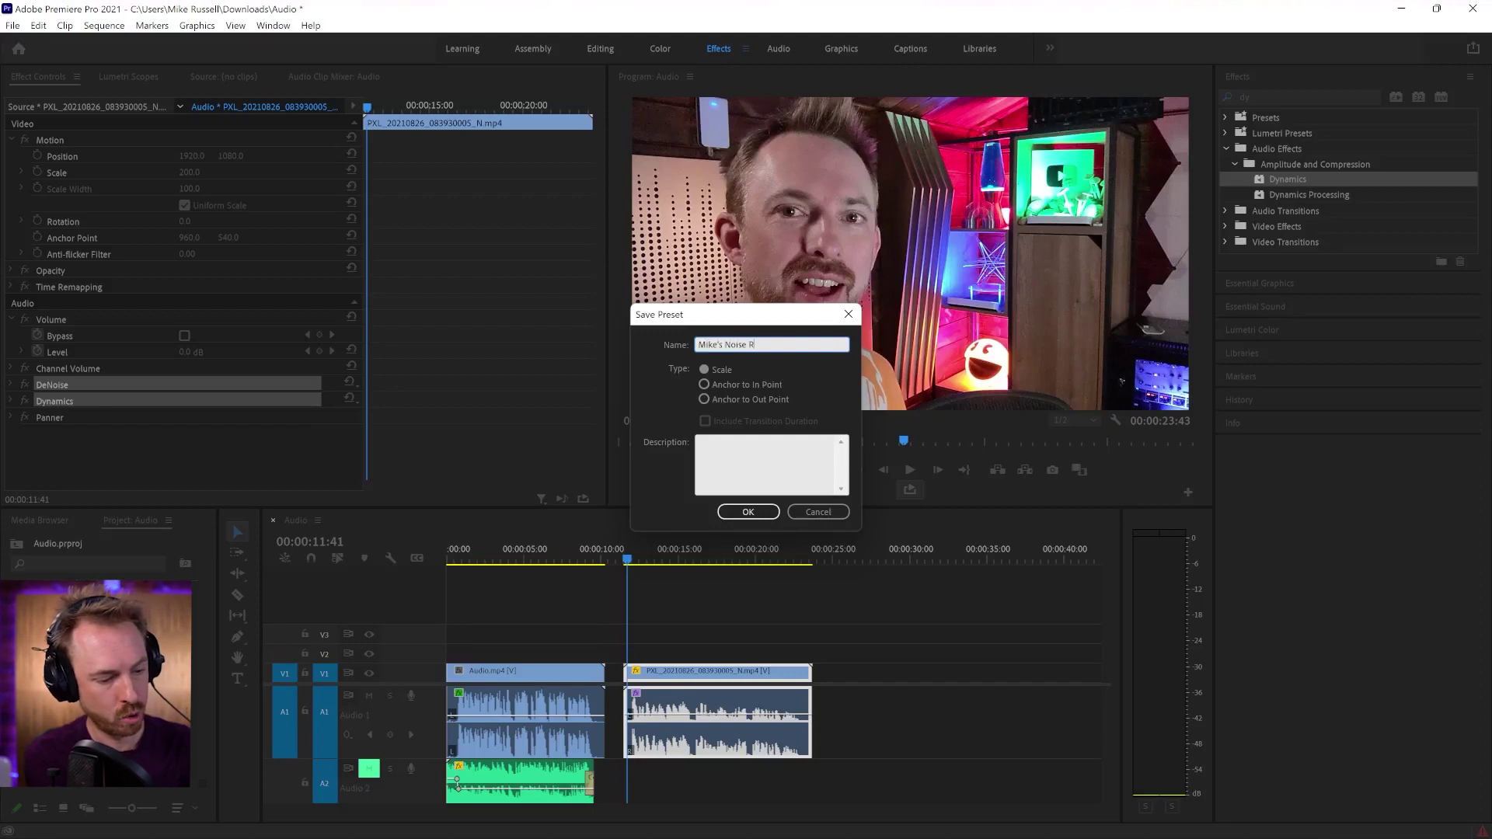
pyautogui.write('emoval')
pyautogui.press('Return')
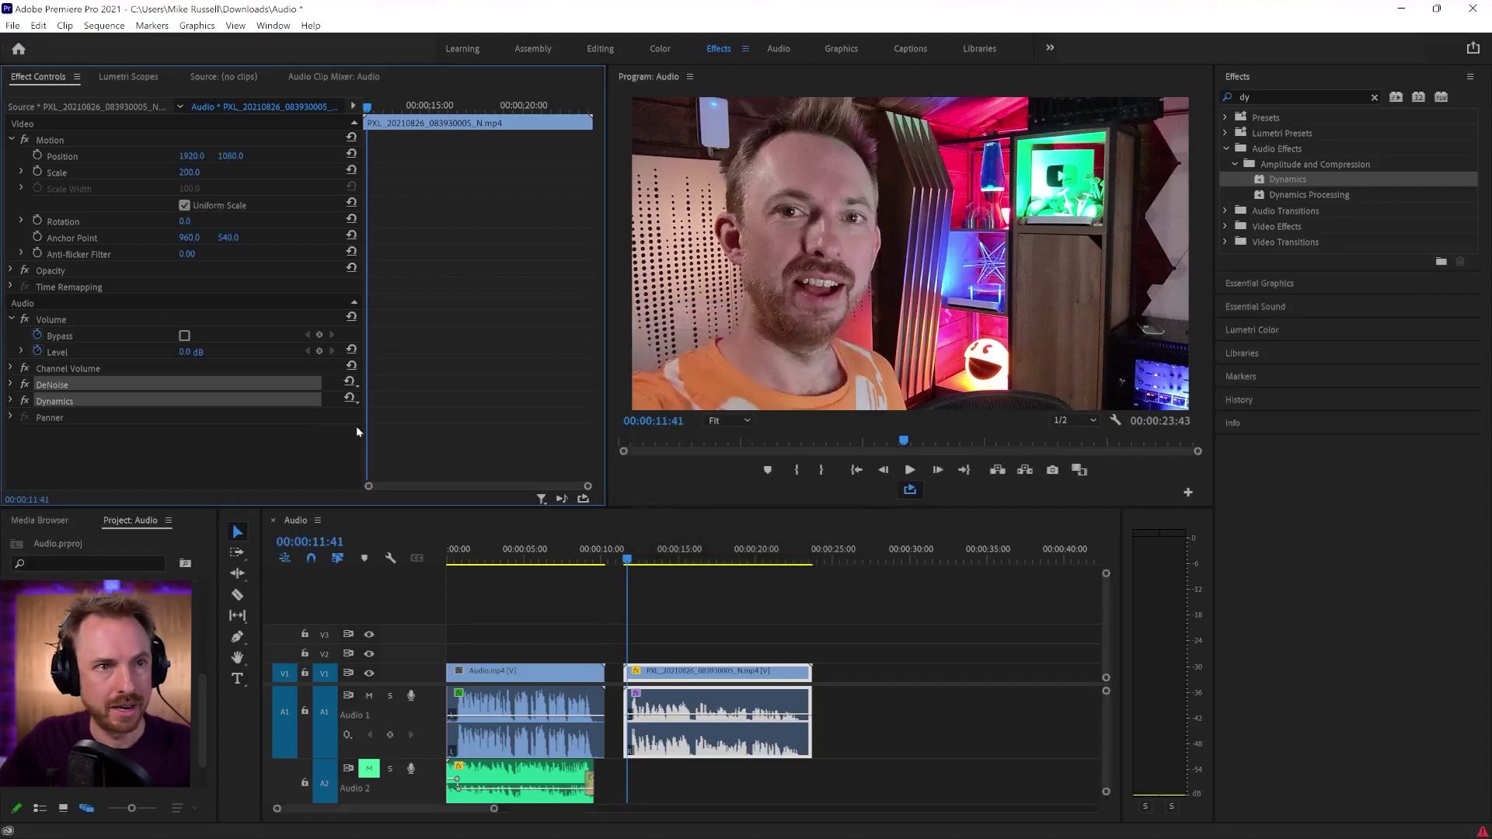
# - Create a new presets bin under Presets, named with the user's name
pyautogui.click(1375, 99)
pyautogui.click(1226, 117)
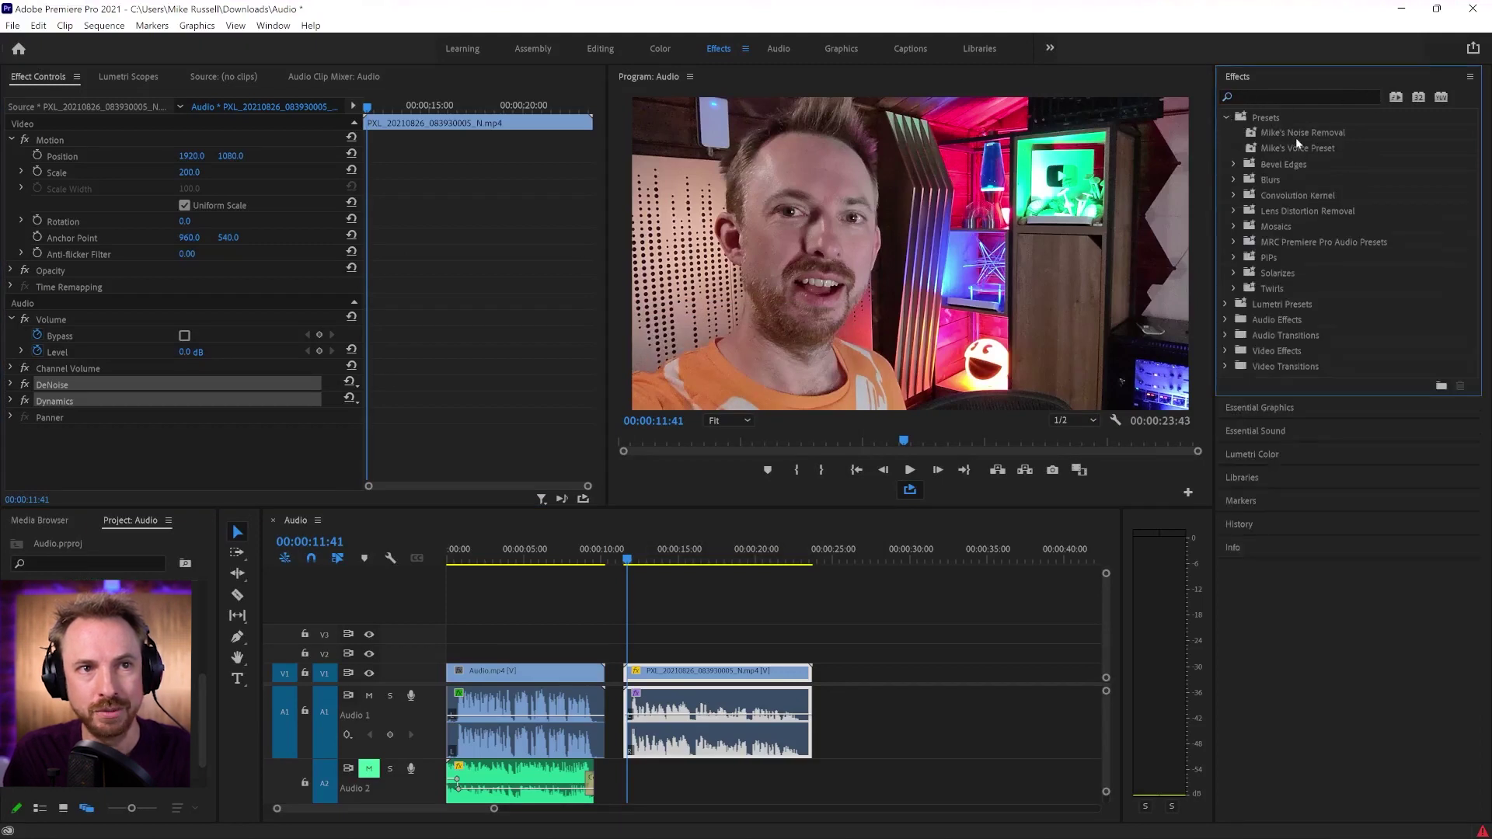
pyautogui.click(1323, 149)
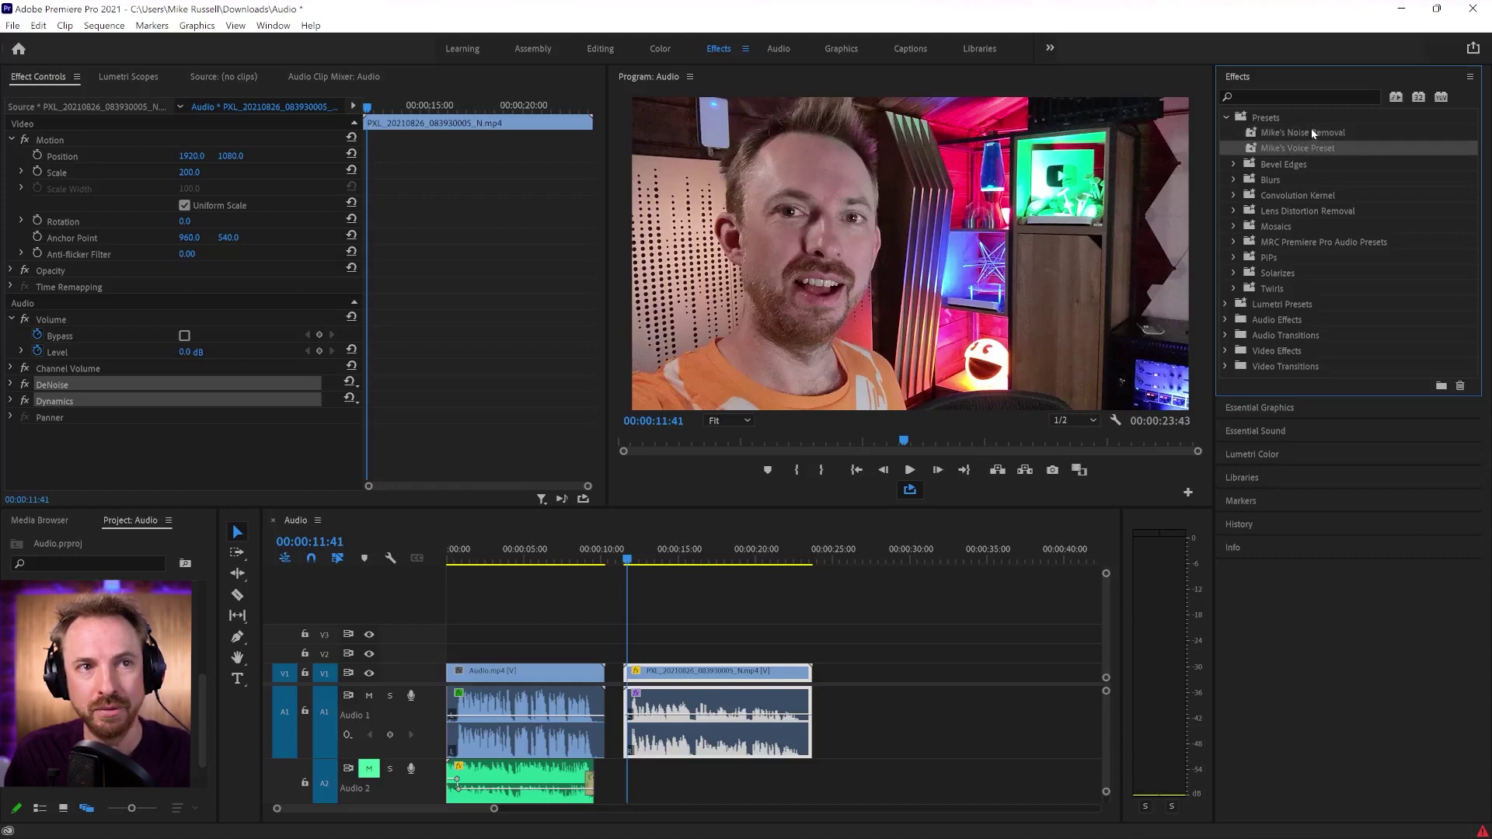
pyautogui.keyDown('shift'); pyautogui.click(1313, 133); pyautogui.keyUp('shift')
pyautogui.rightClick(1313, 134)
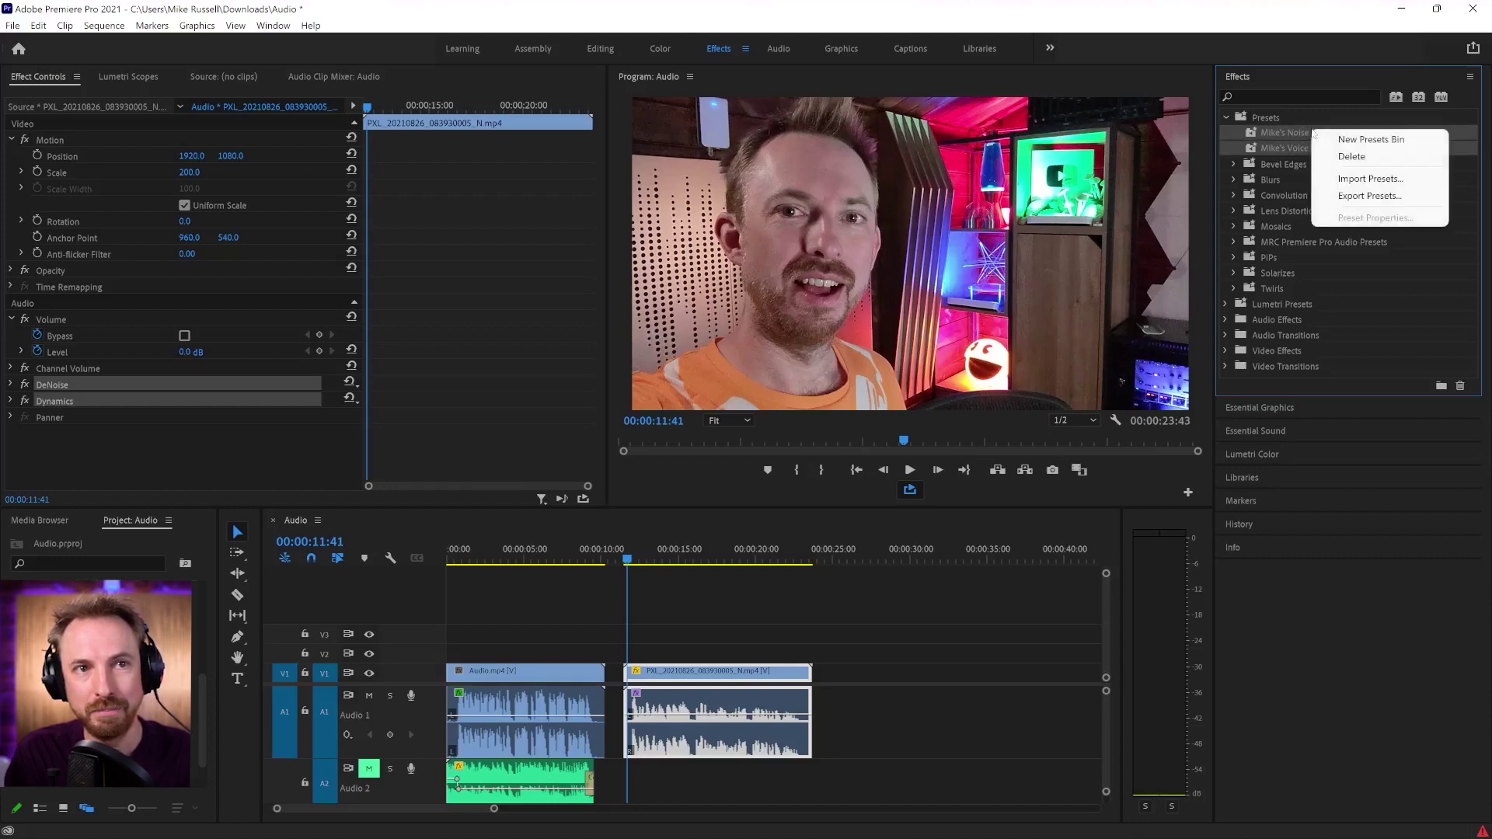
pyautogui.click(1326, 140)
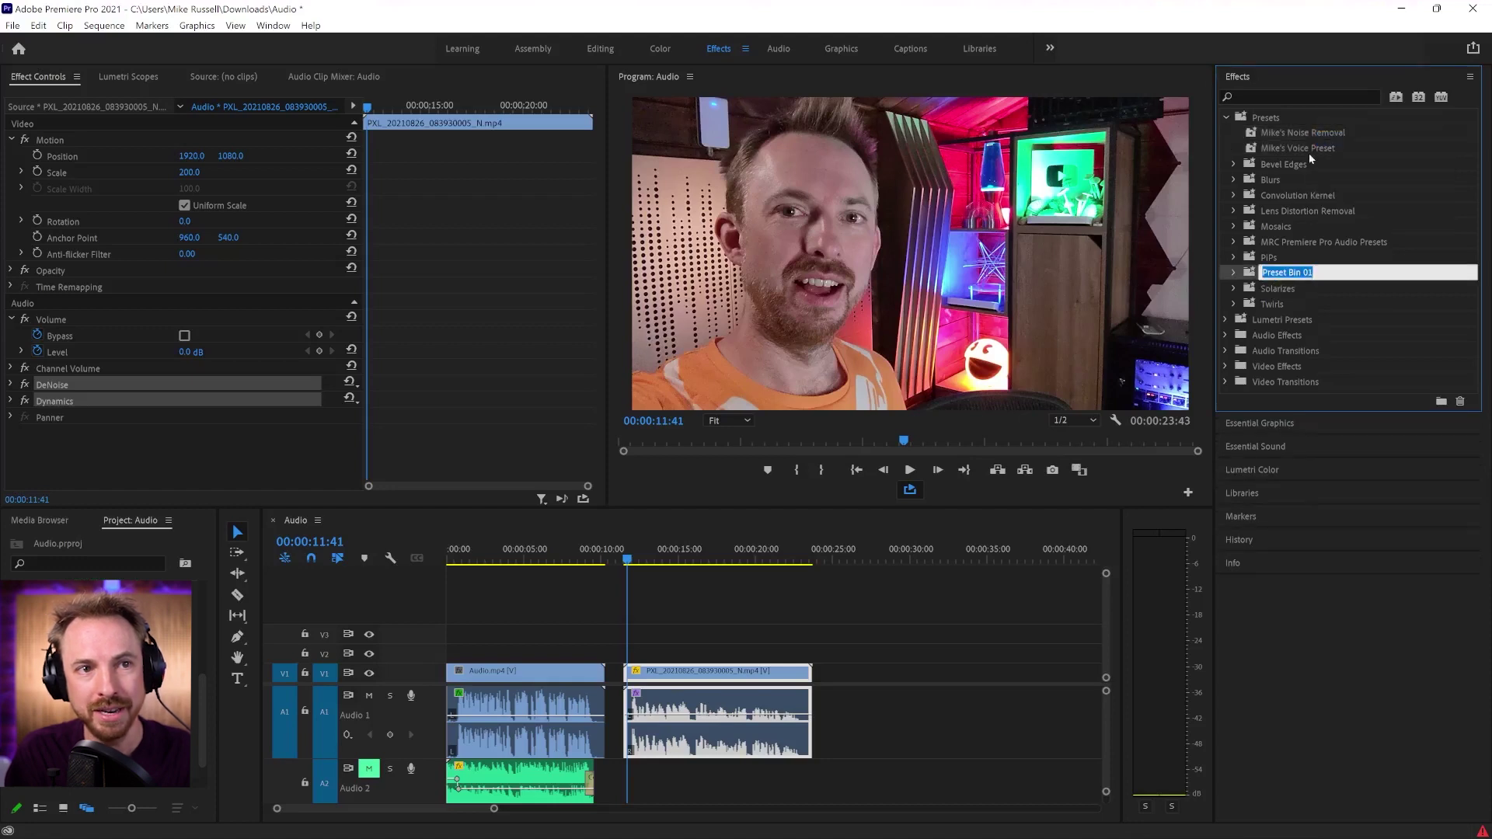
pyautogui.write("Mike's Free Presets")
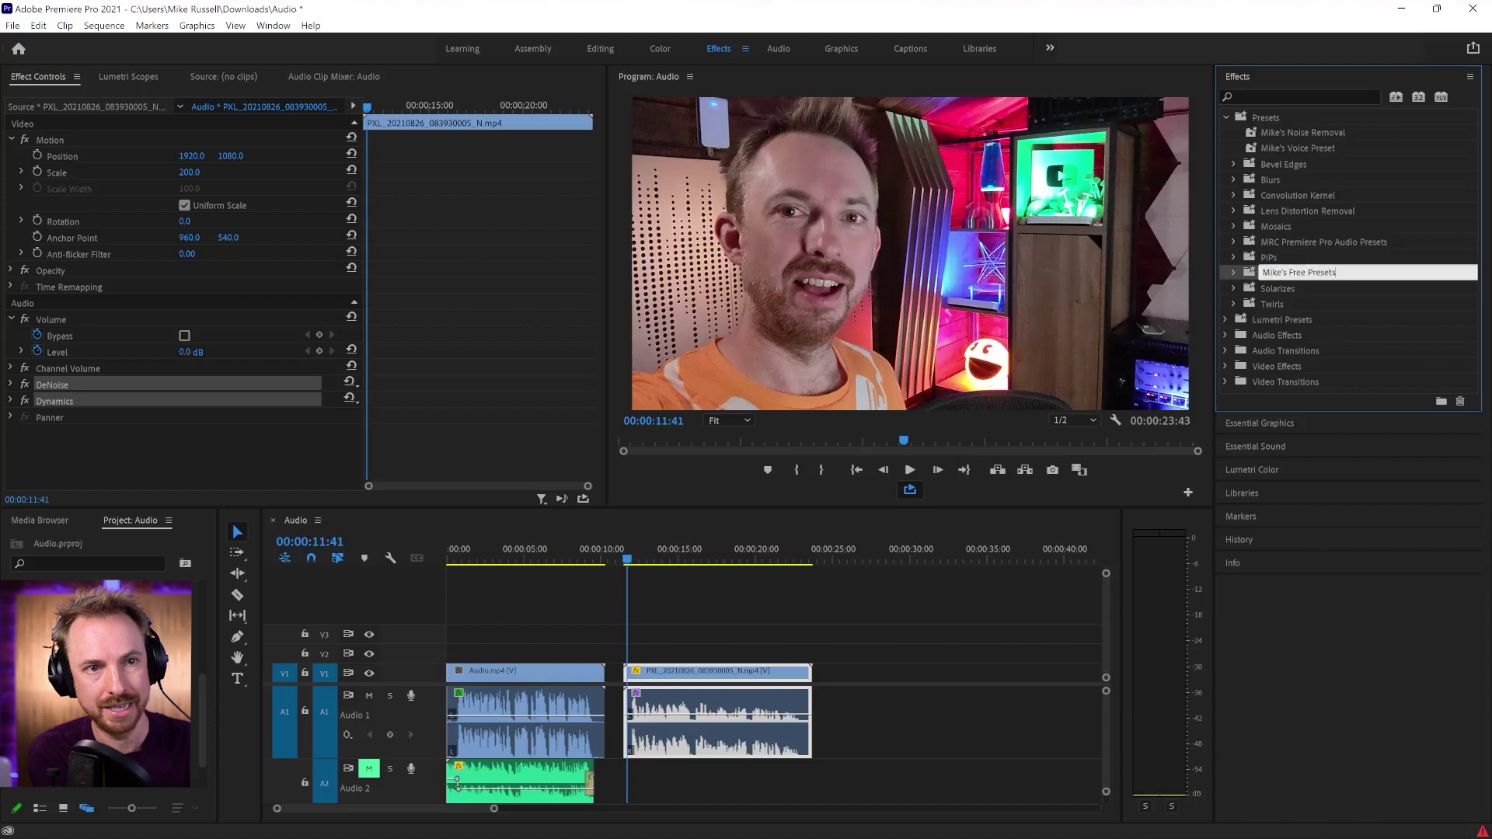
pyautogui.press('Return')
# - Move the noise-removal and voice presets into the new bin and expand it
pyautogui.click(1309, 152)
pyautogui.click(1309, 132)
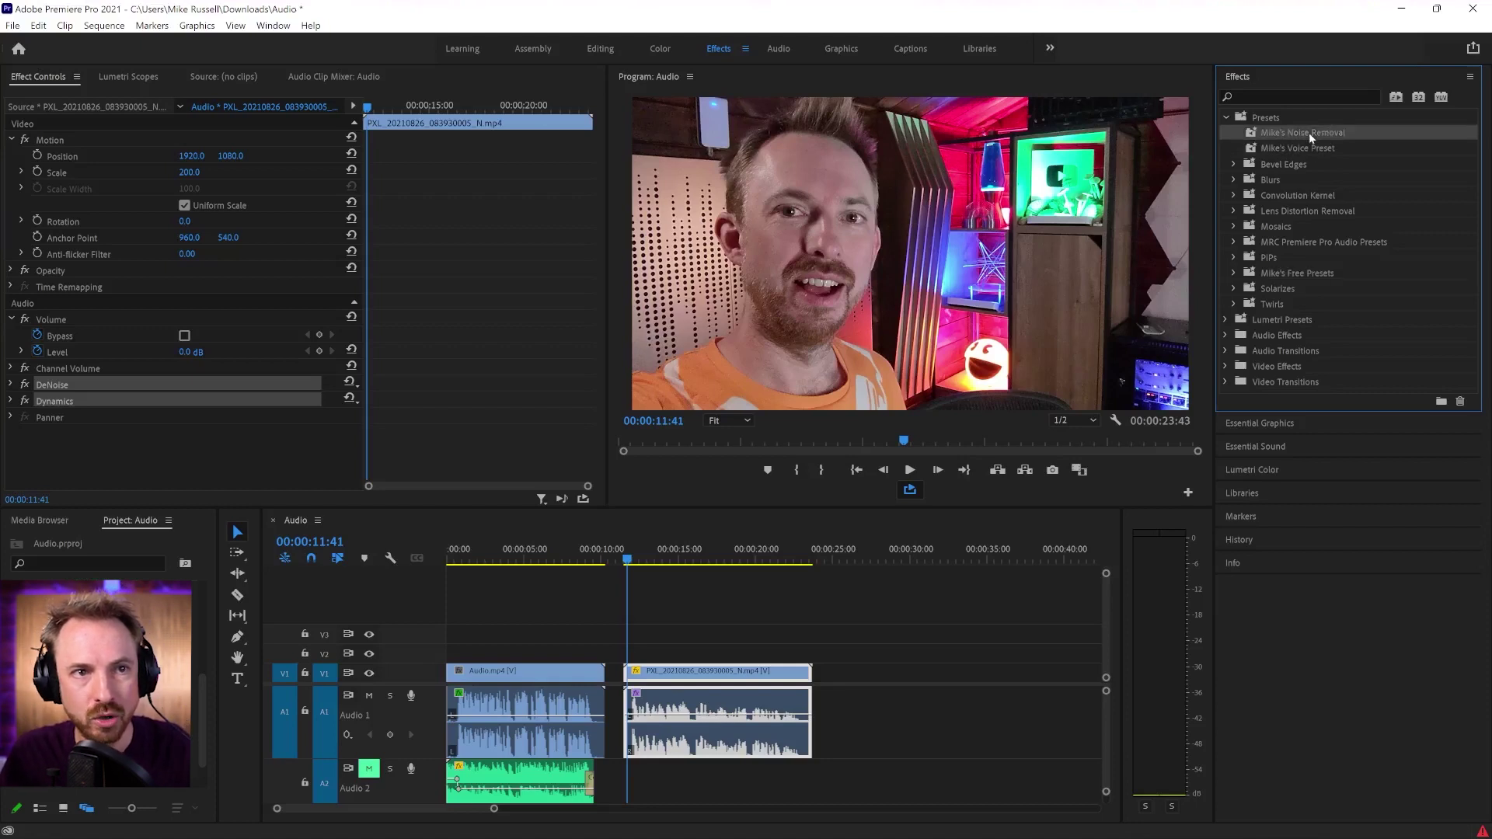
pyautogui.keyDown('shift'); pyautogui.click(1298, 148); pyautogui.keyUp('shift')
pyautogui.moveTo(1296, 130); pyautogui.dragTo(1292, 275)
pyautogui.click(1234, 242)
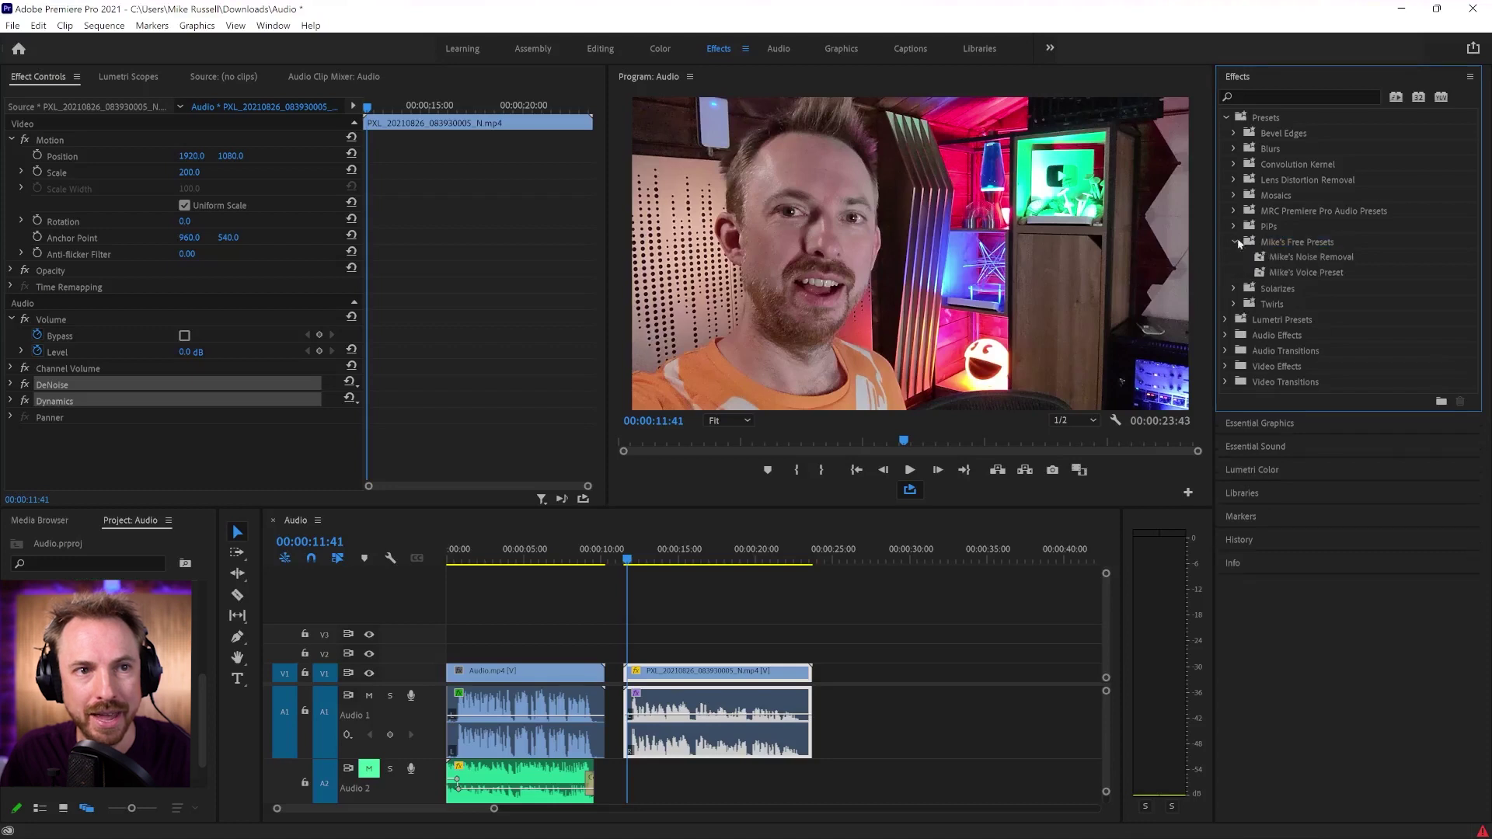
pyautogui.click(1281, 244)
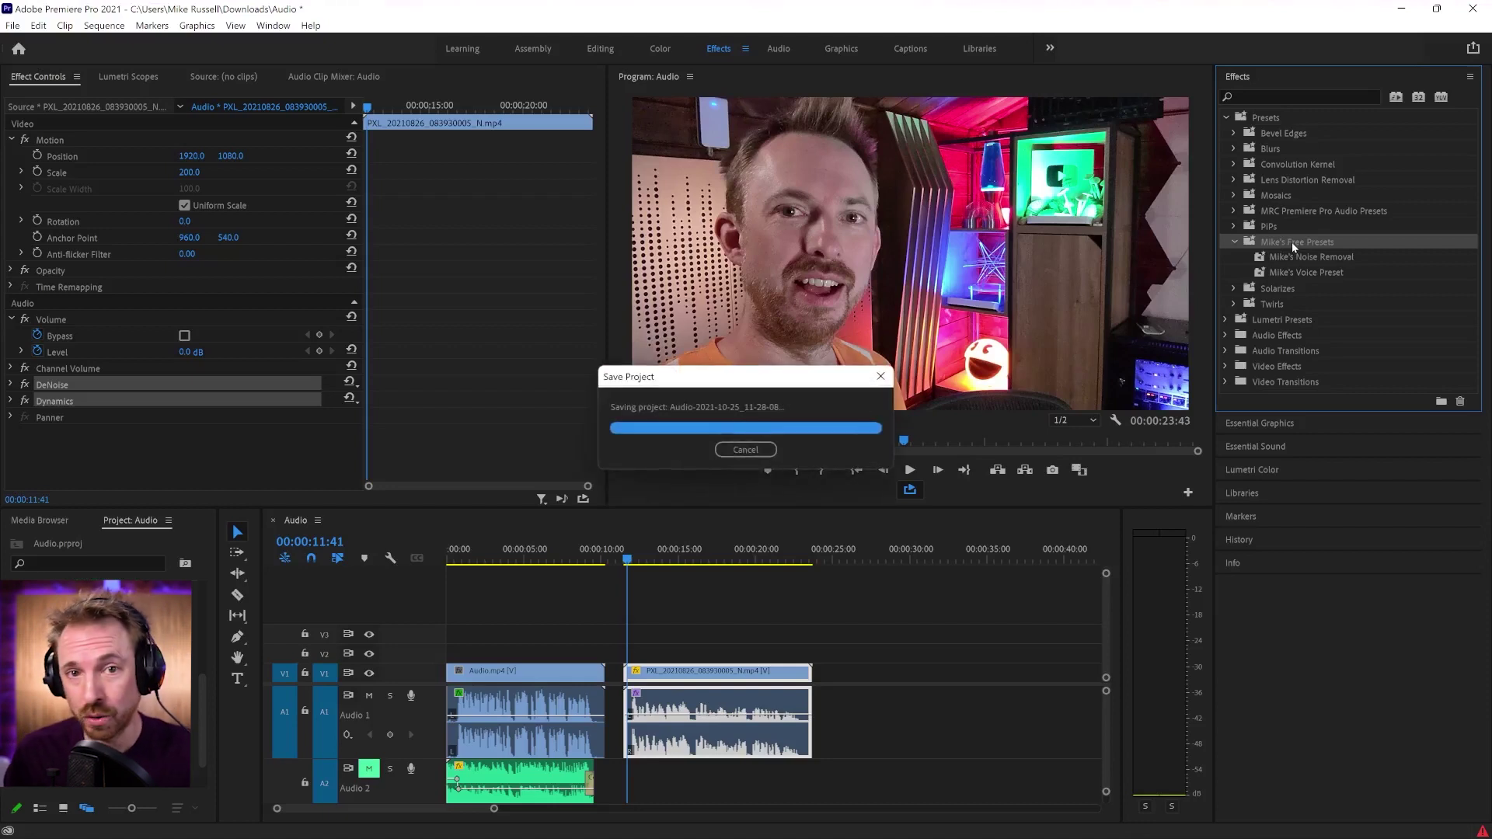
# - Export the bin's presets as a .prfpset file named with the user's name plus 'Free PP Prese'
pyautogui.rightClick(1291, 241)
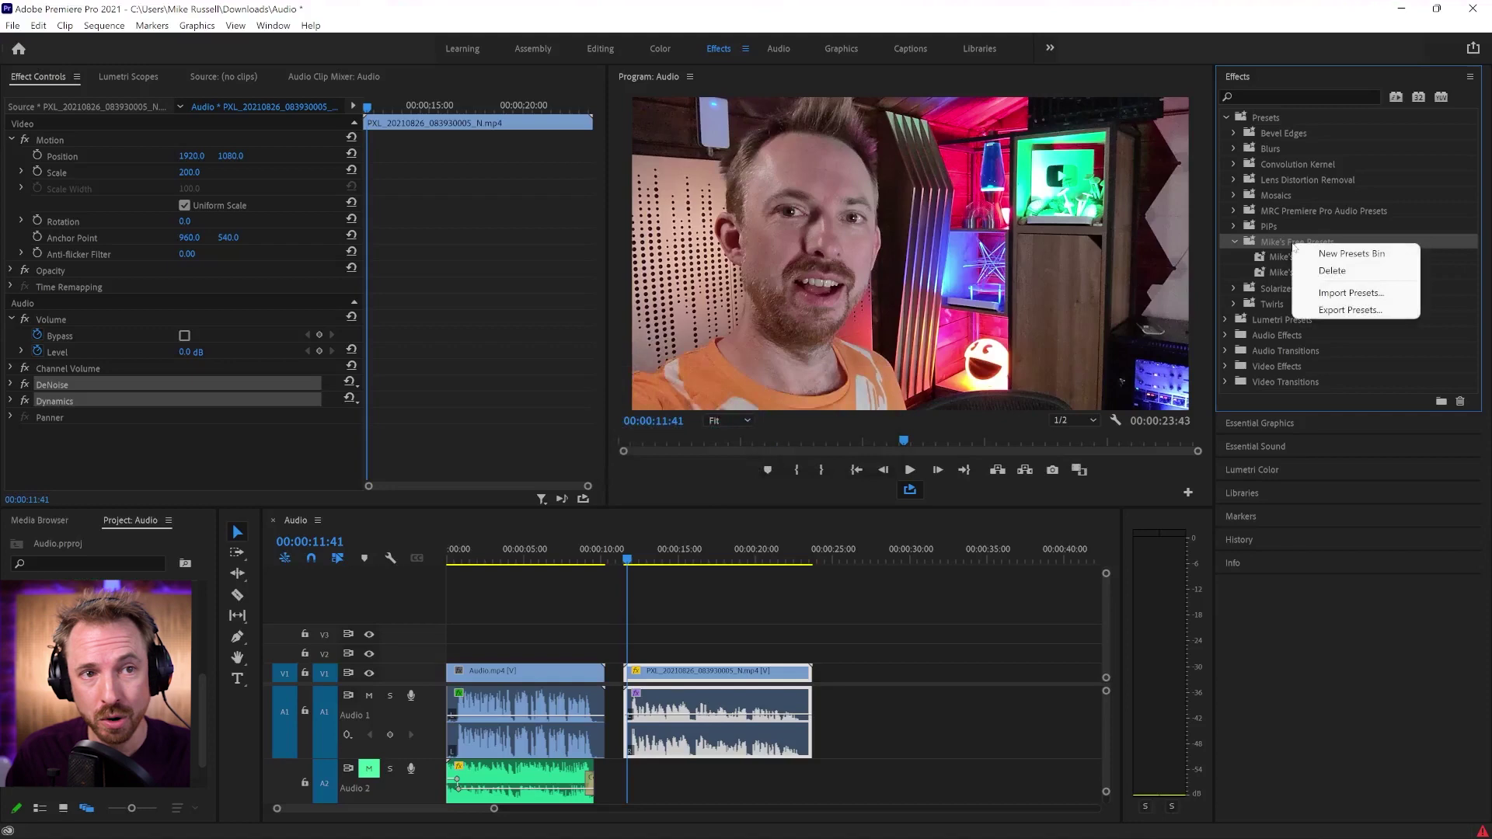
pyautogui.click(1350, 309)
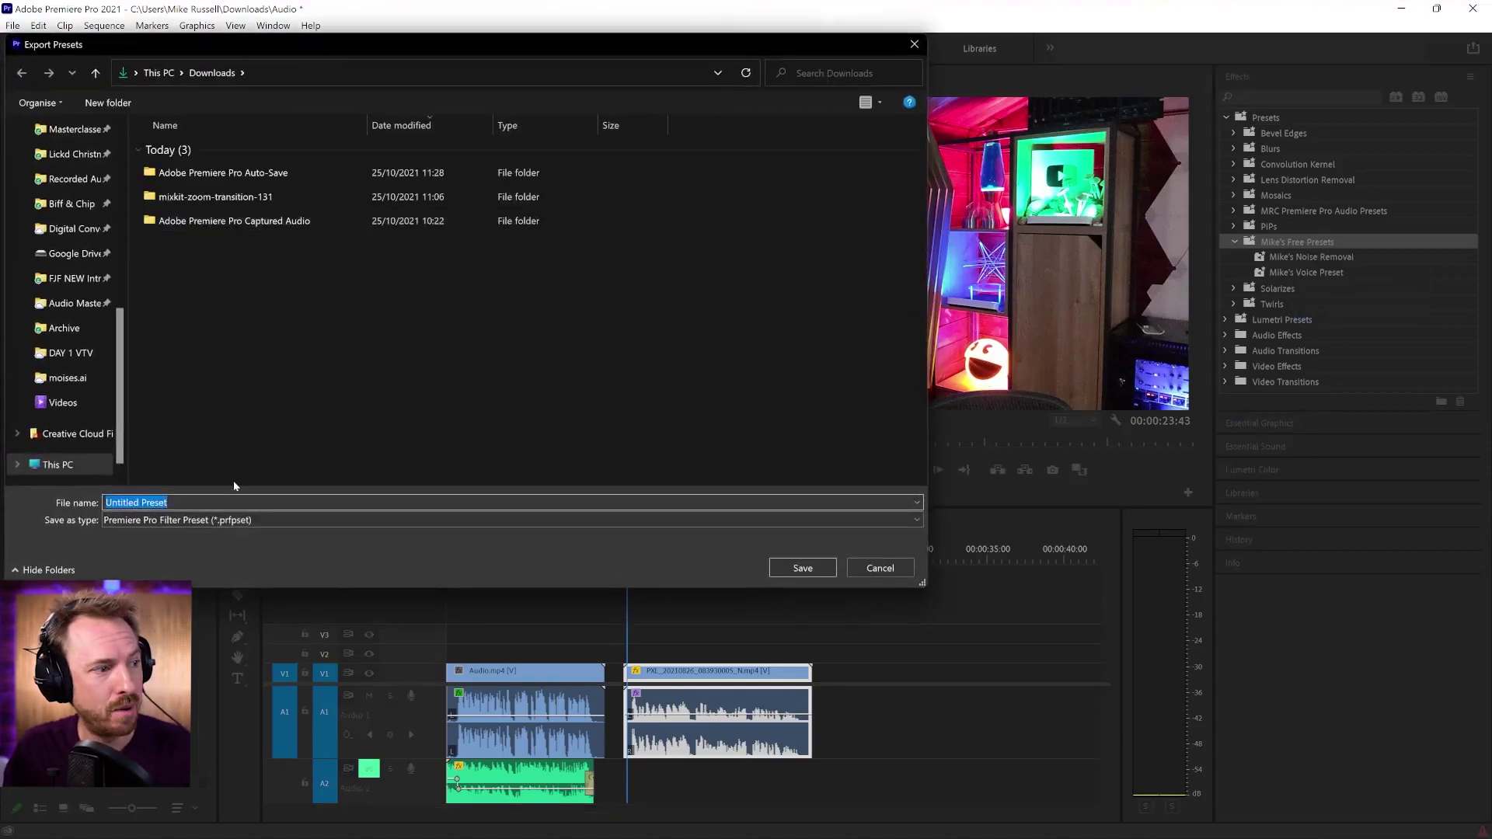
pyautogui.write('Mike')
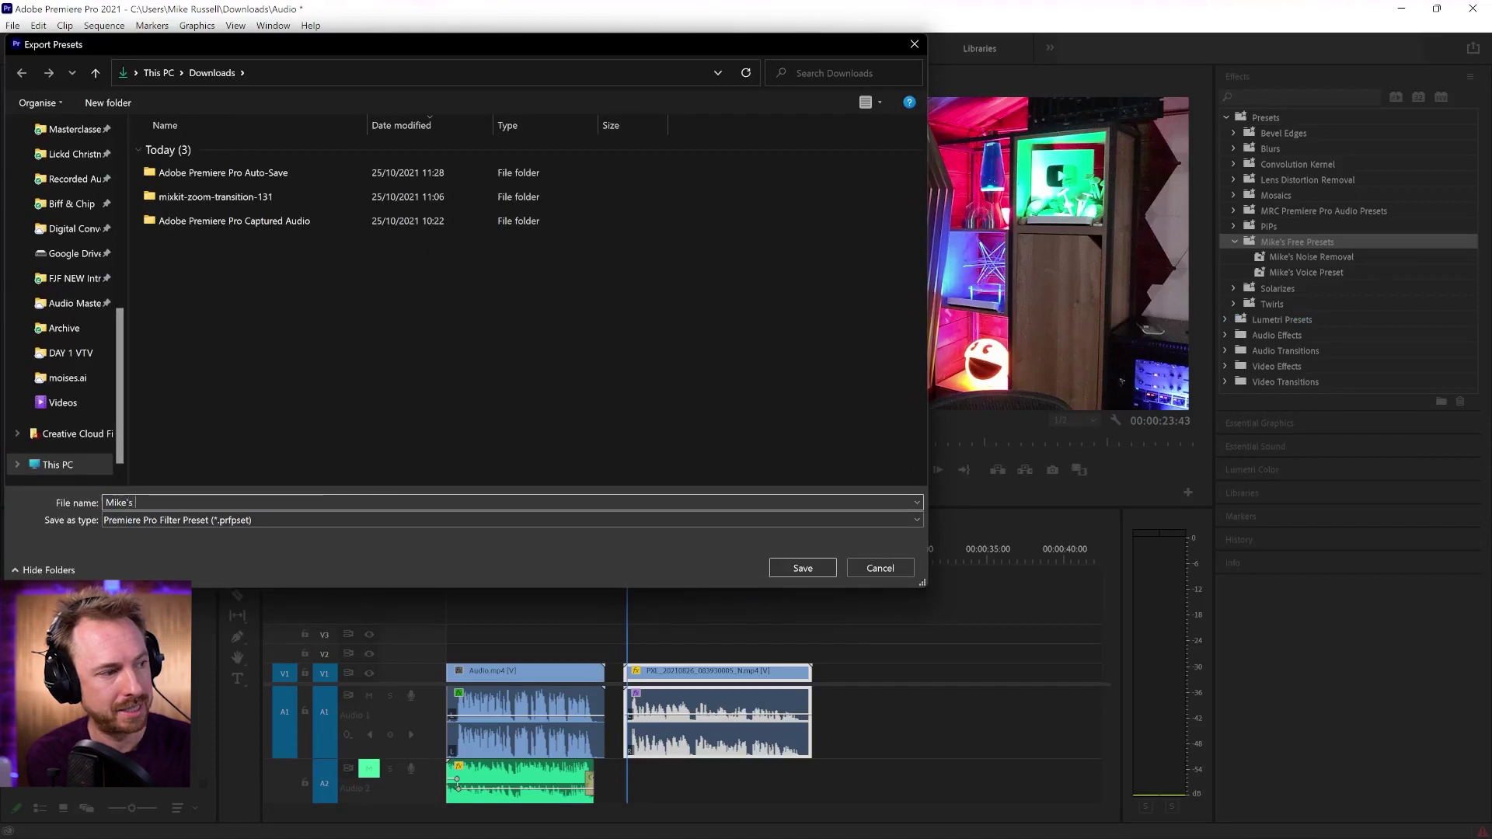
pyautogui.write(' Free')
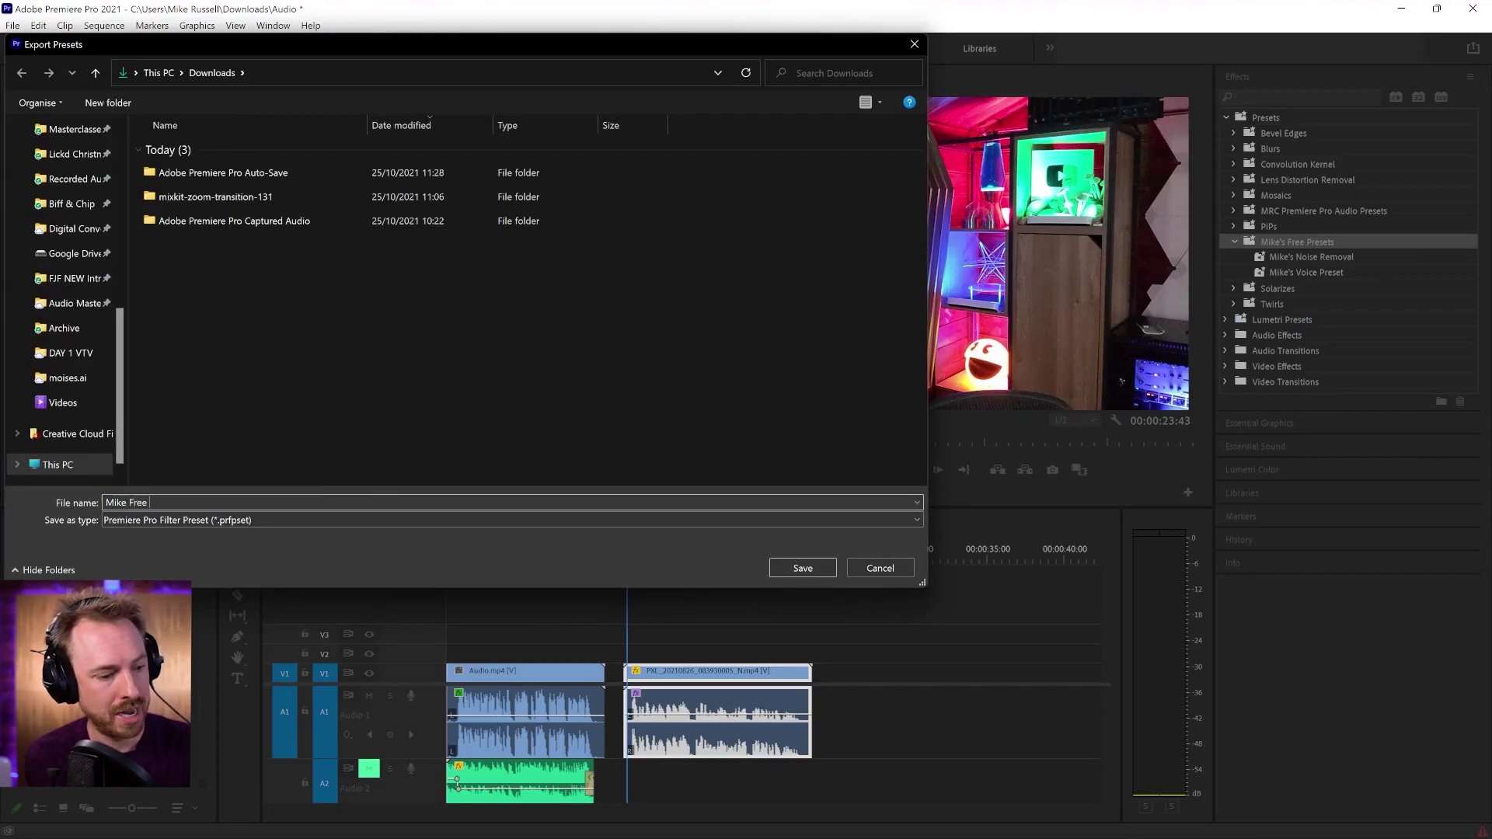
pyautogui.write(' PP Presets')
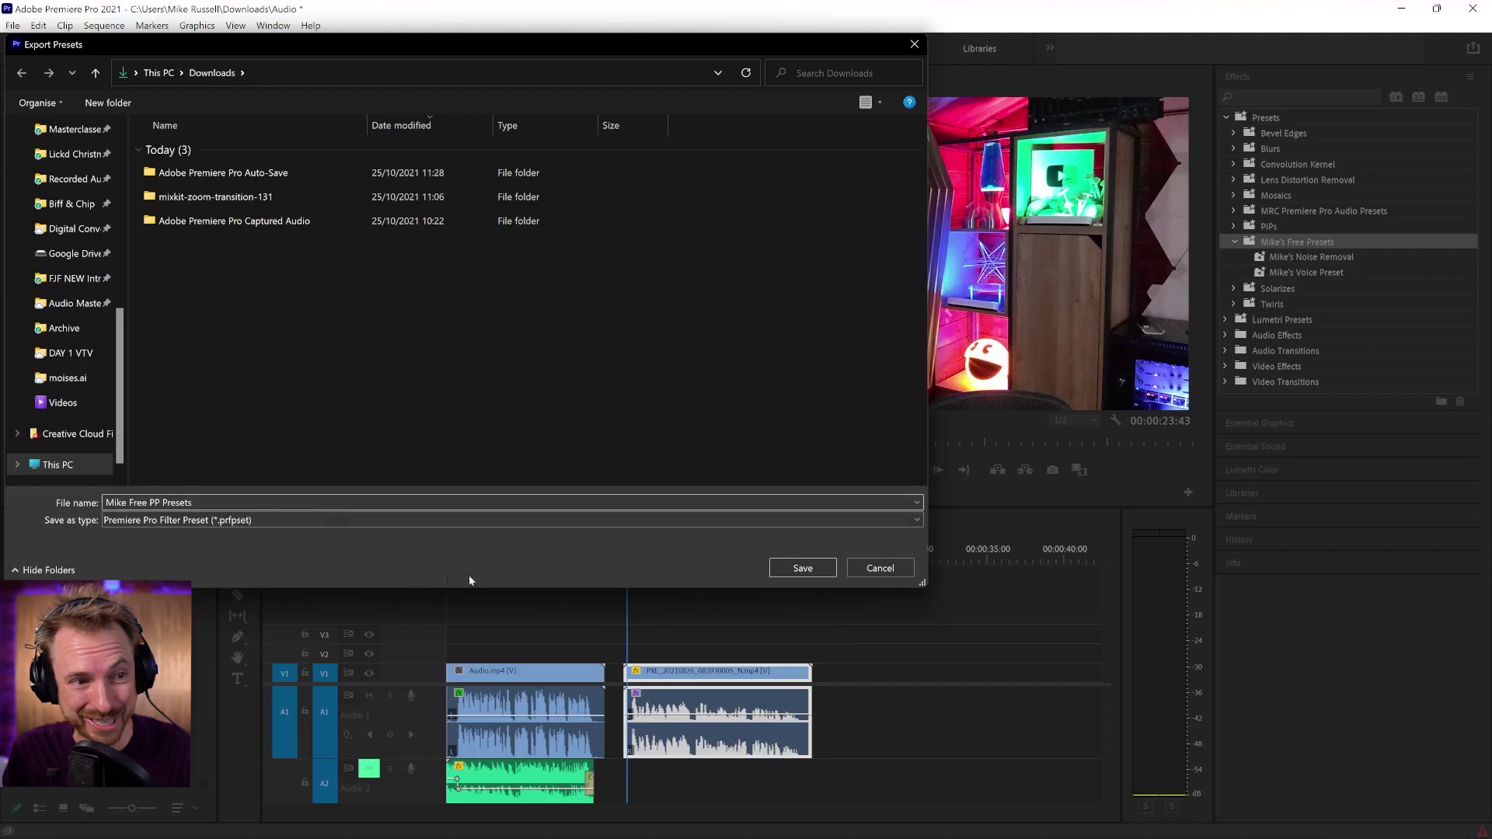
pyautogui.click(807, 569)
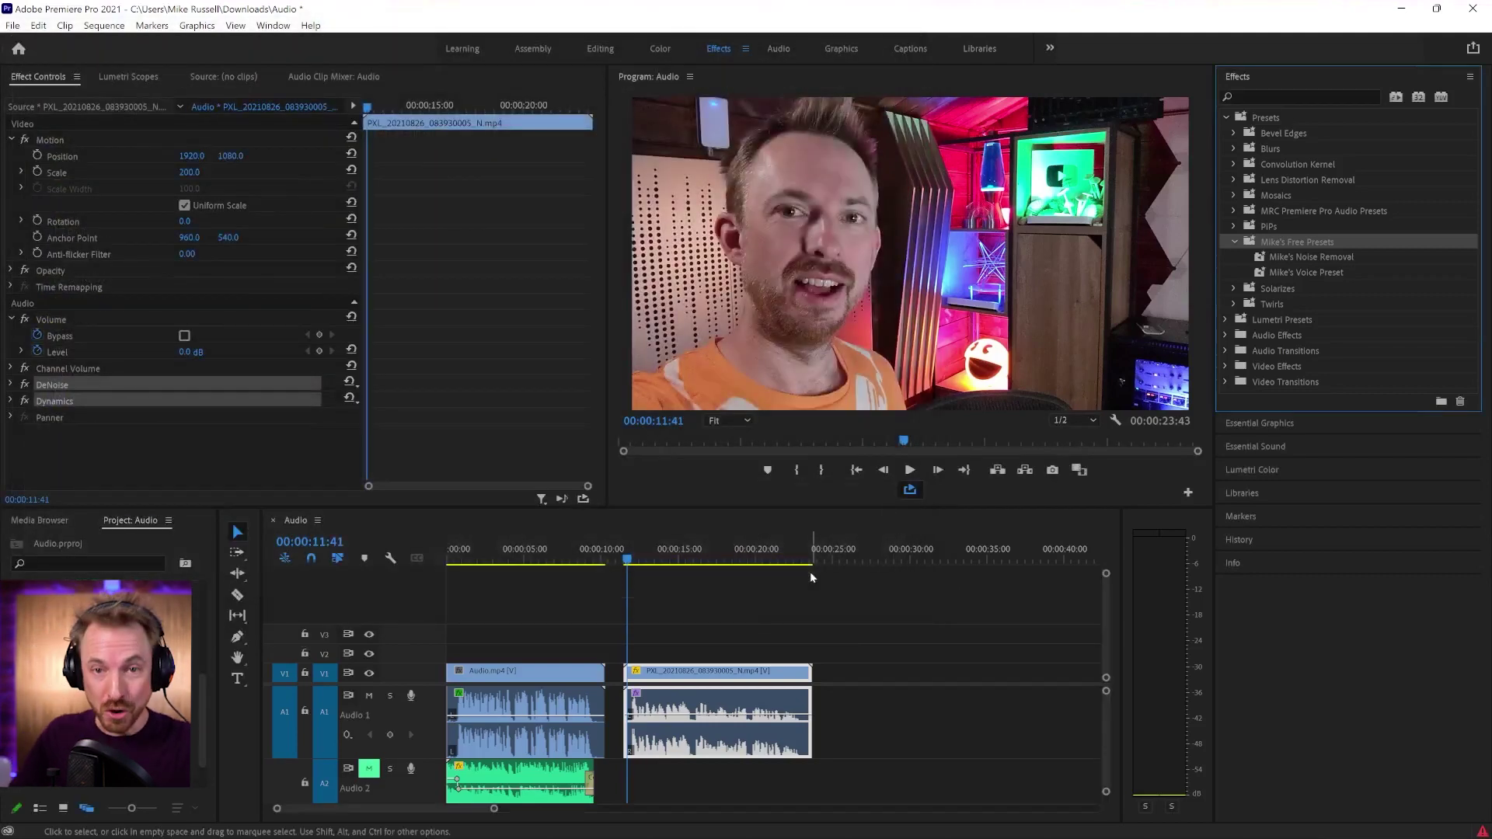